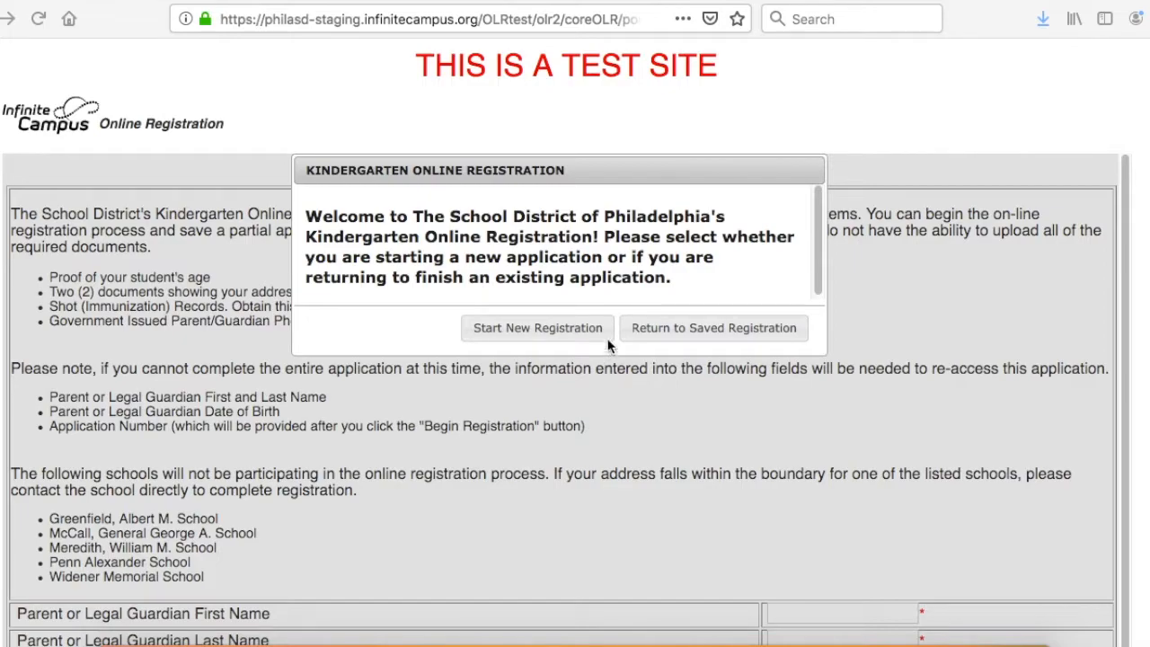
# Start a new kindergarten registration and enter the parent or legal guardian's first name, last name and date of birth.
pyautogui.click(532, 331)
pyautogui.click(533, 331)
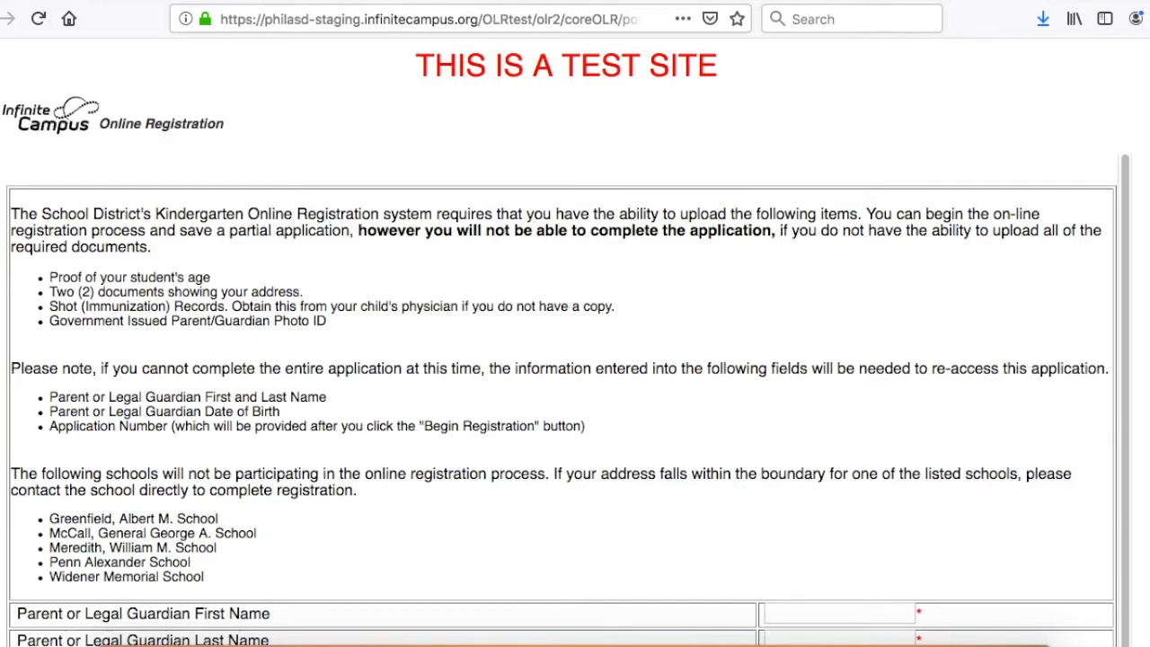
pyautogui.scroll(-5, 566, 360)
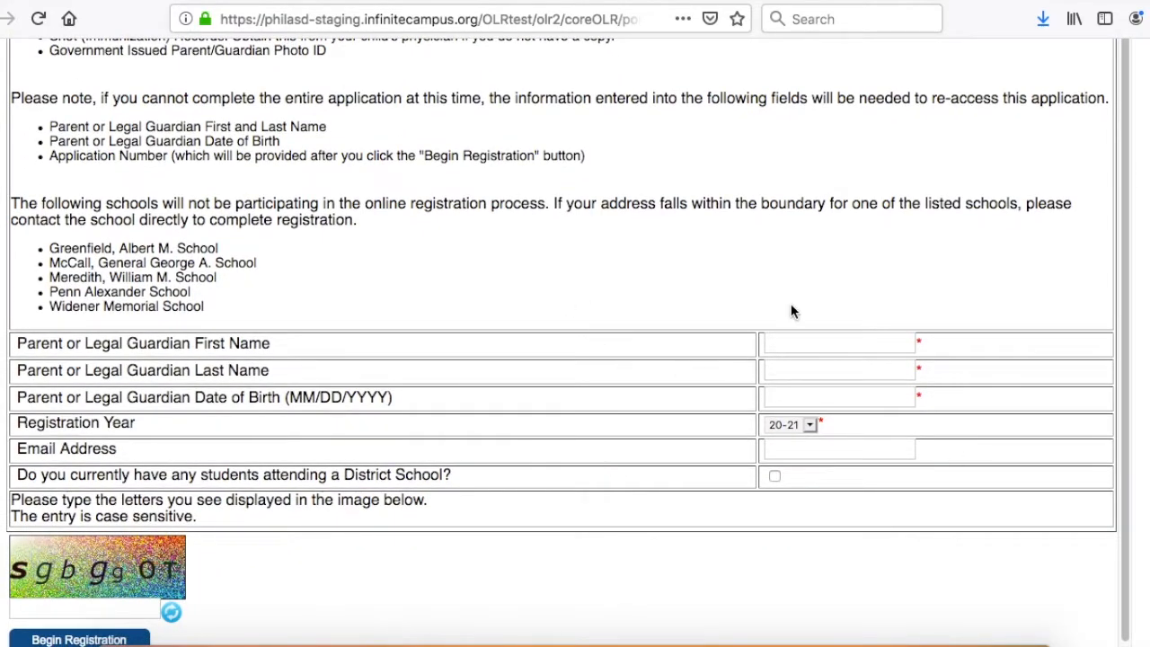
pyautogui.click(791, 341)
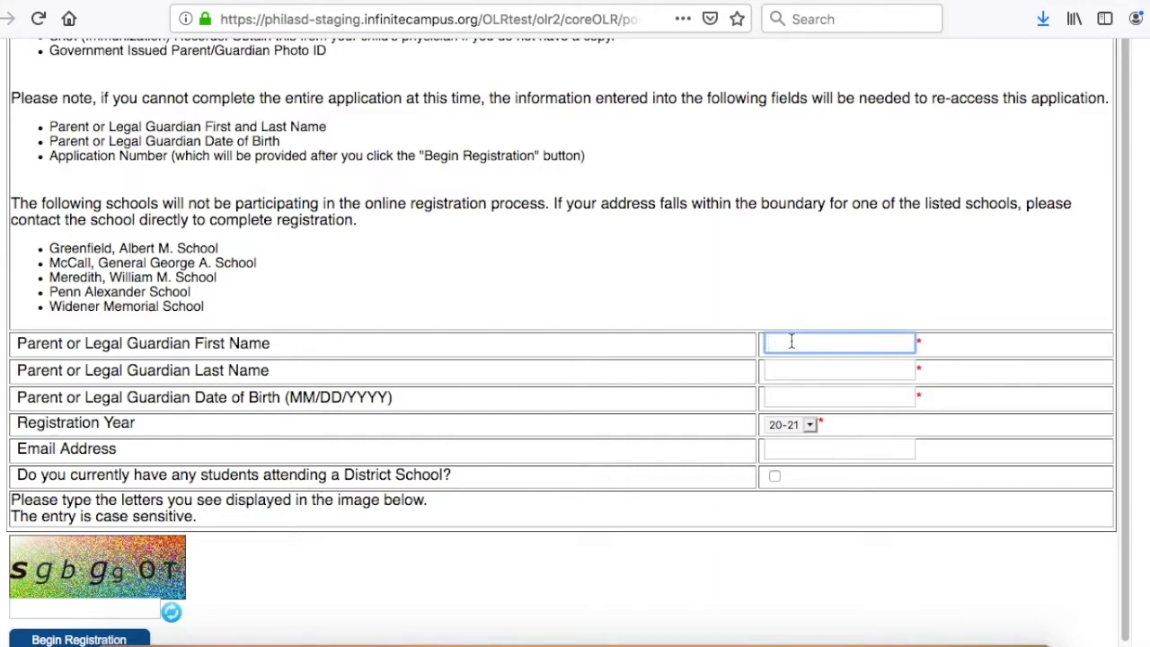
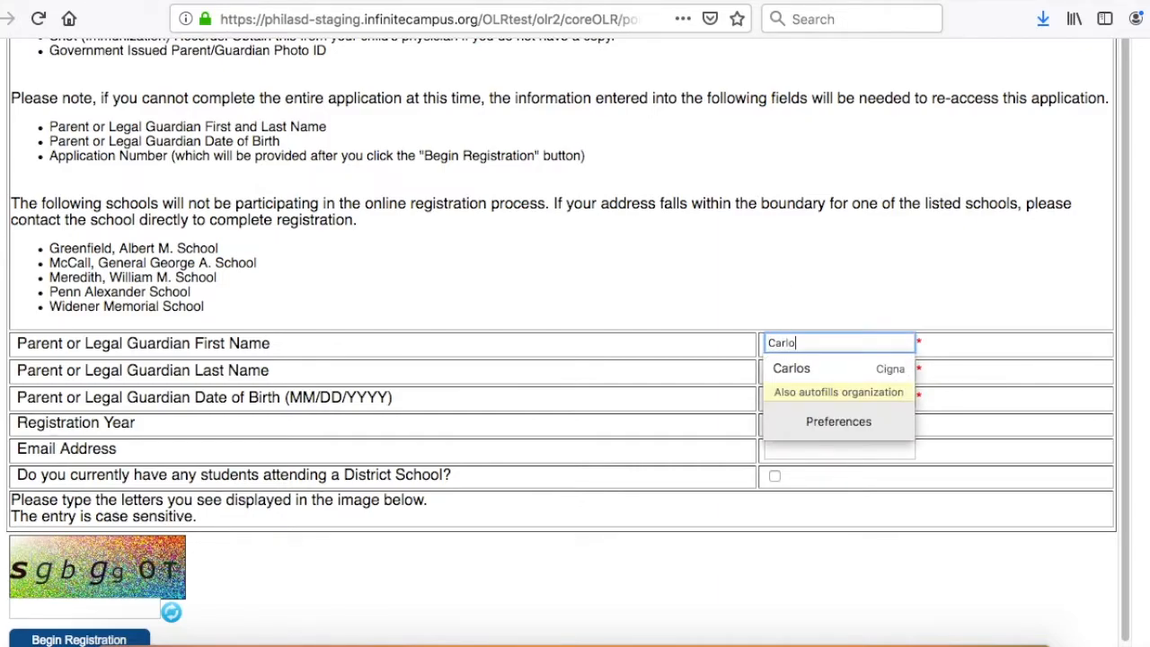
pyautogui.press('Tab')
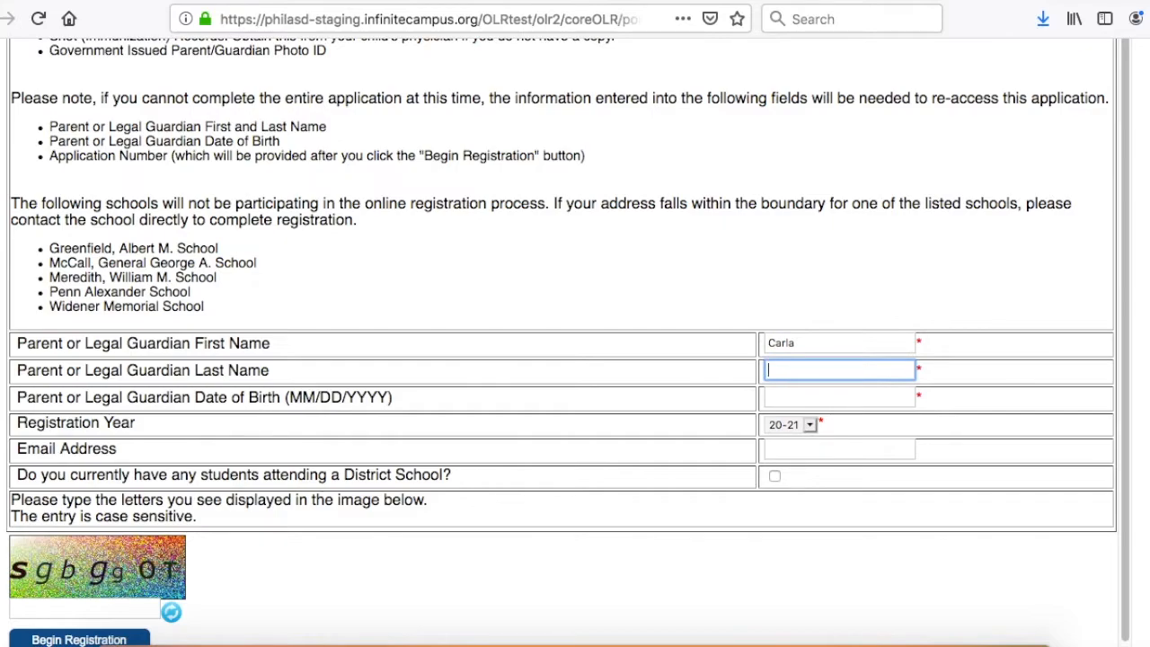
pyautogui.press('Tab')
pyautogui.write('05')
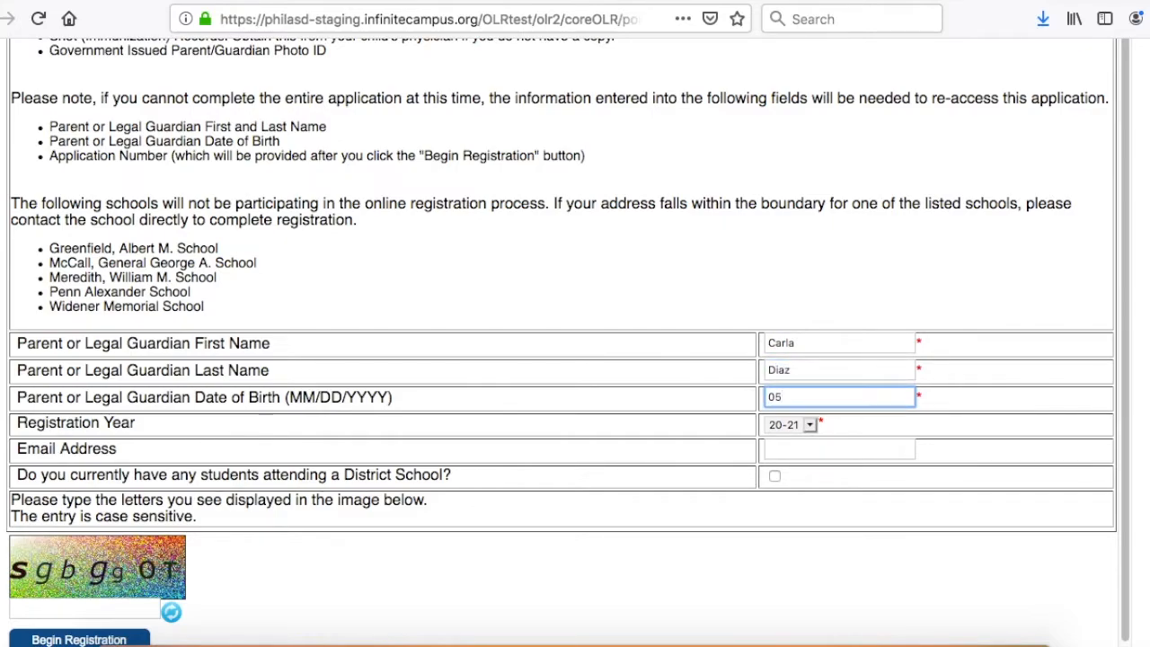
pyautogui.write('051986')
# Fill in the parent or legal guardian's email address, keeping 20-21 as the registration year.
pyautogui.click(801, 451)
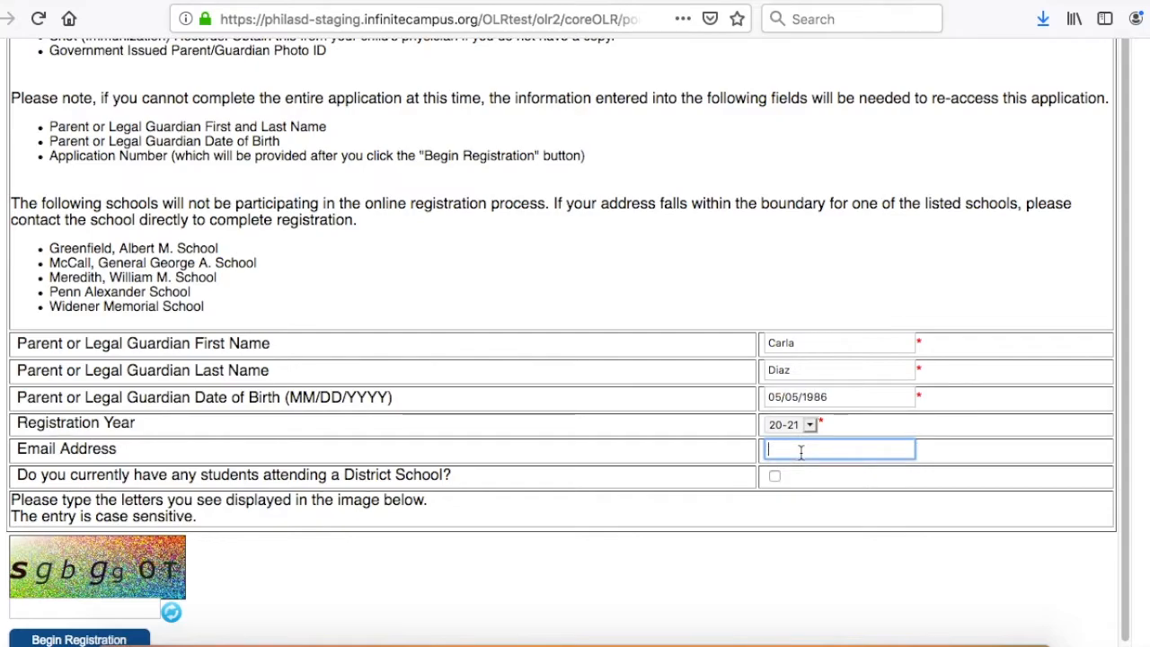
# Enter the verification letters from the captcha image and begin the registration, confirming the application number notice.
pyautogui.scroll(-1, 575, 359)
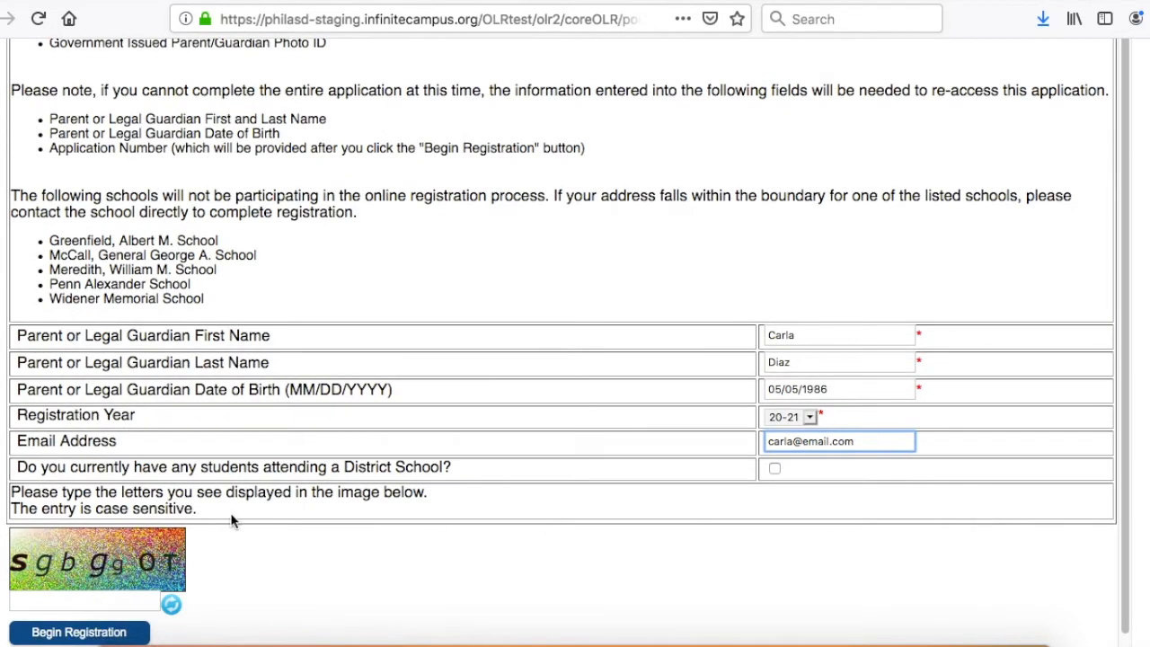
pyautogui.click(40, 600)
pyautogui.write('s')
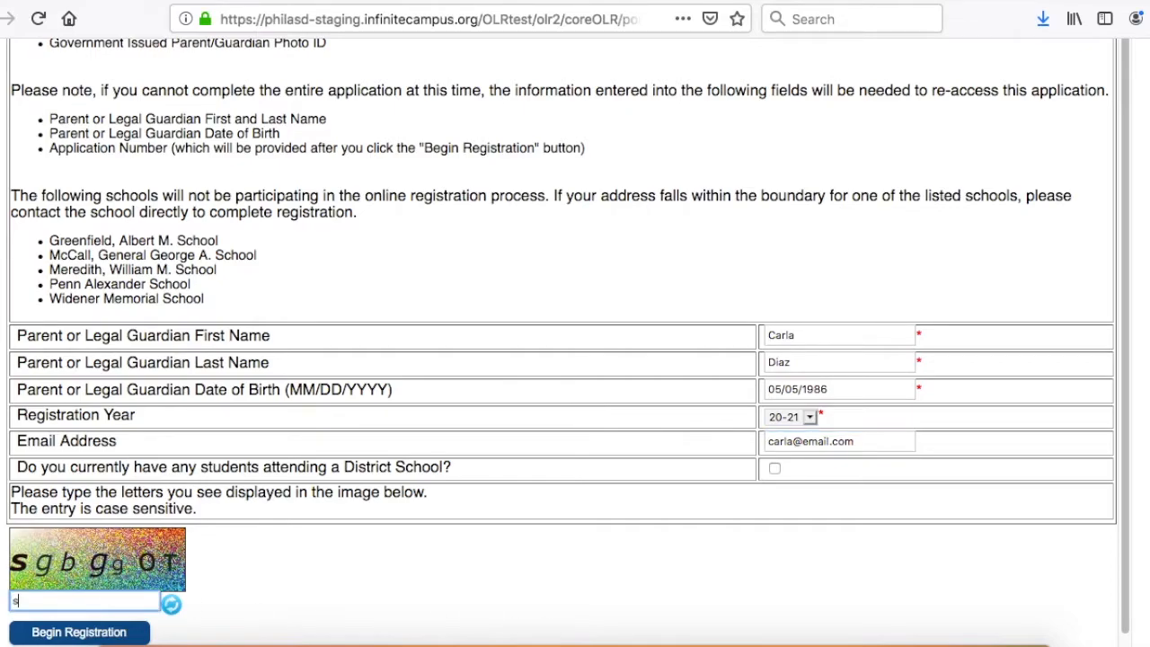
pyautogui.write('gbggoT')
pyautogui.click(85, 633)
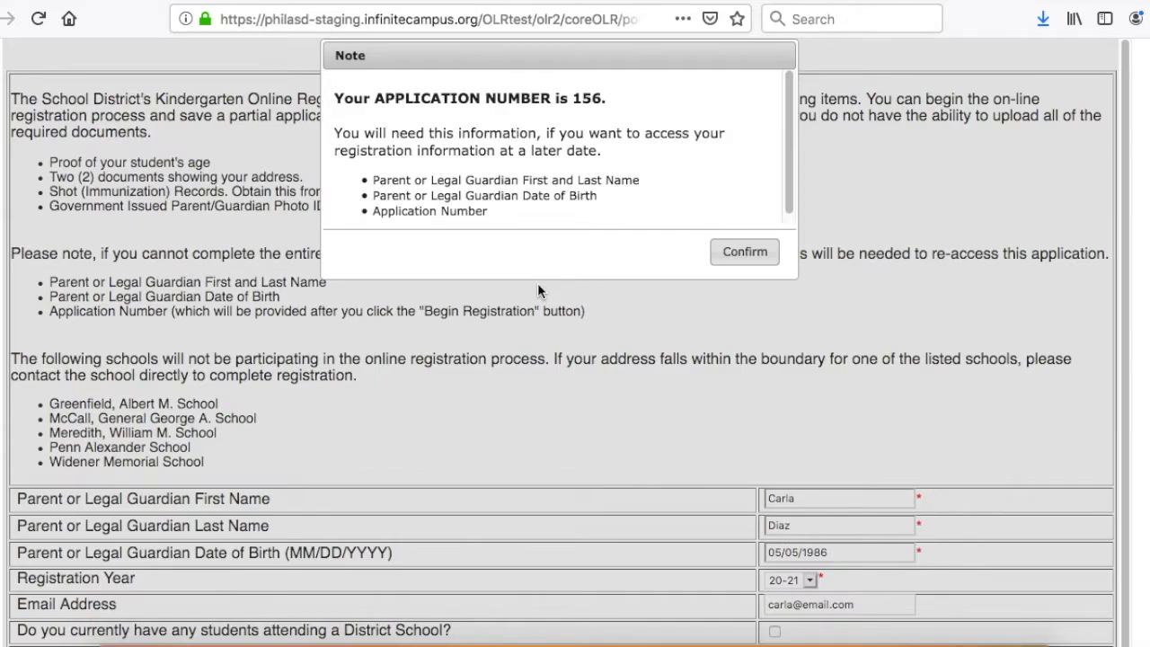
pyautogui.click(736, 256)
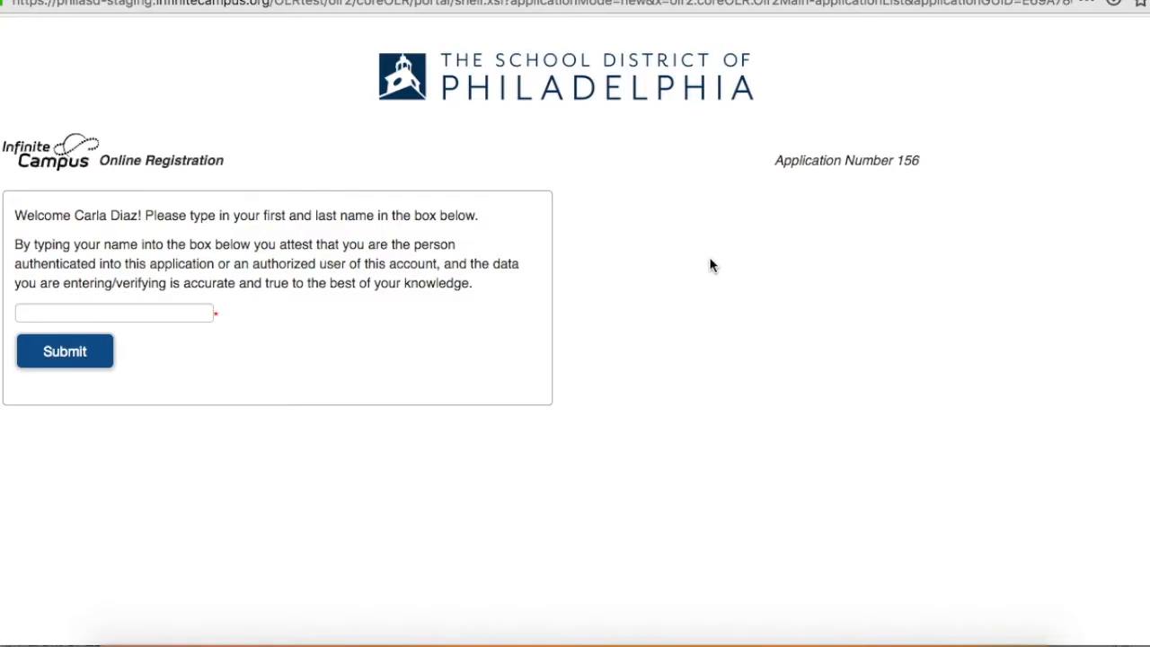
# Sign the accuracy attestation with the guardian's first and last name and submit it.
pyautogui.click(94, 311)
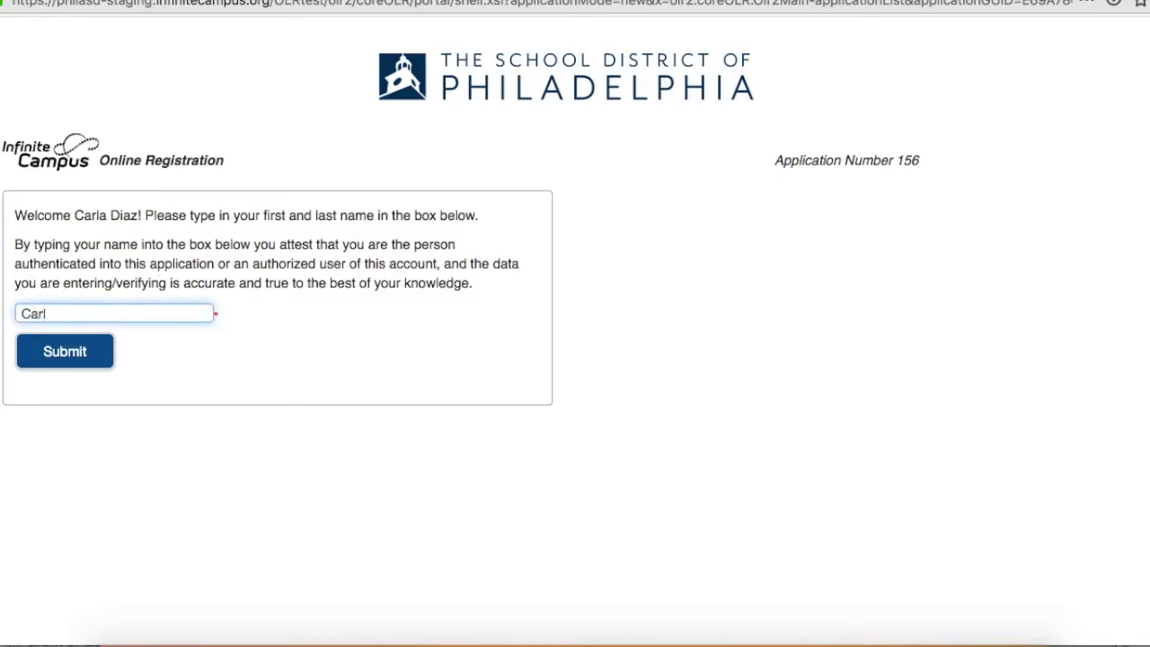
pyautogui.click(107, 353)
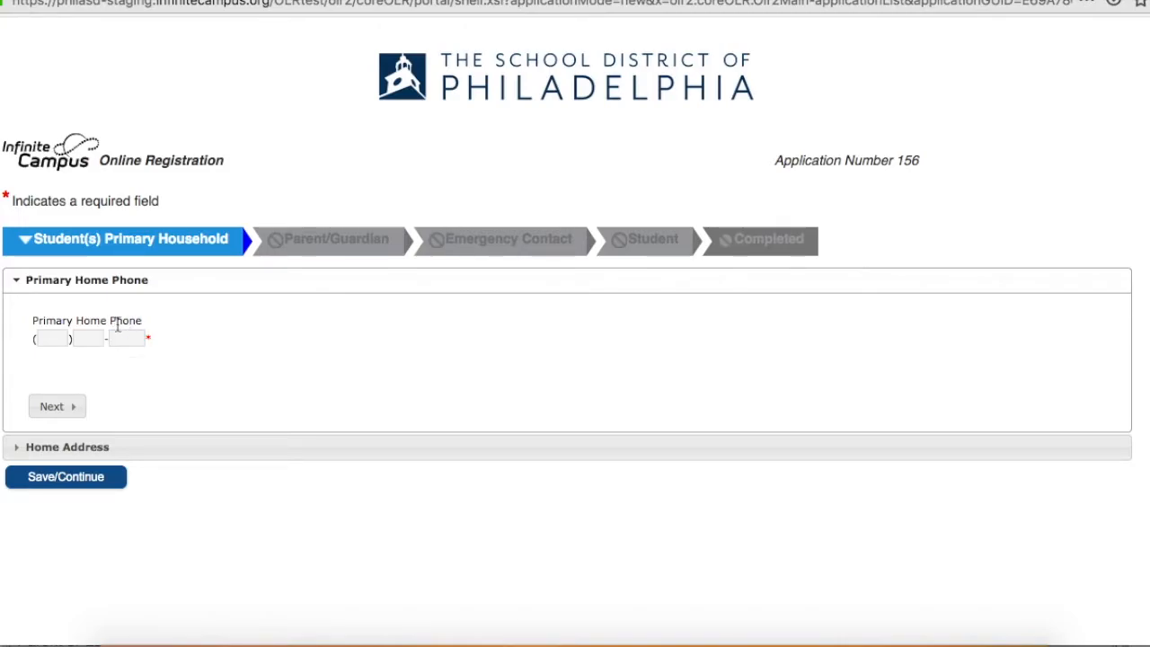
# Enter the household's primary home phone number and continue to the home address section.
pyautogui.click(70, 344)
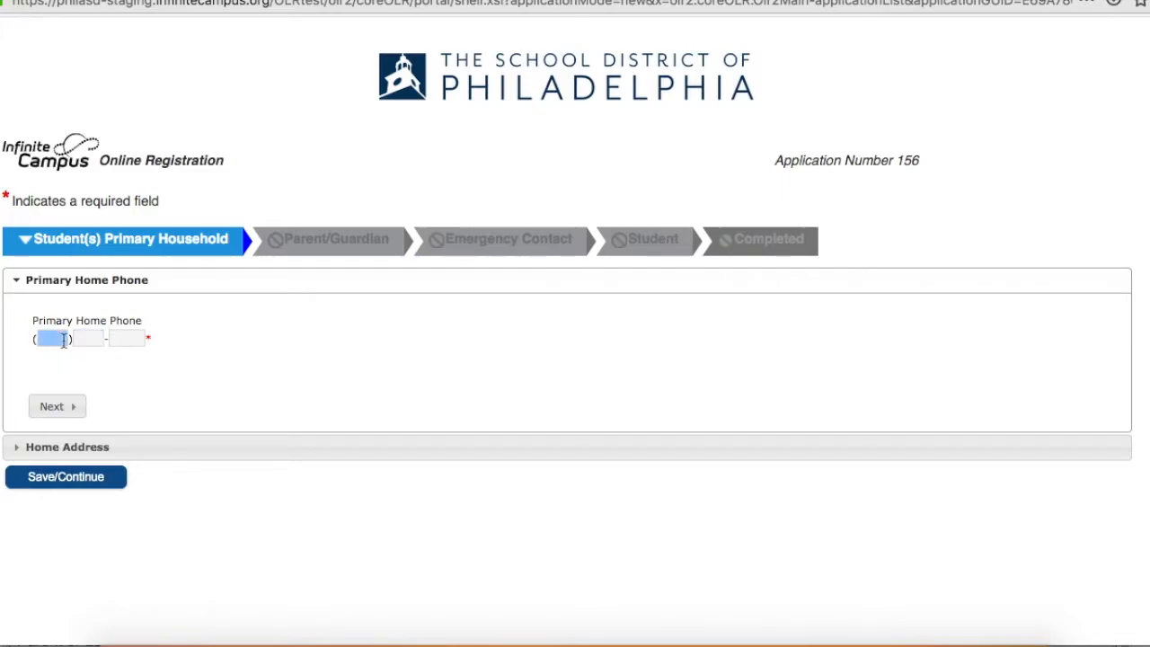
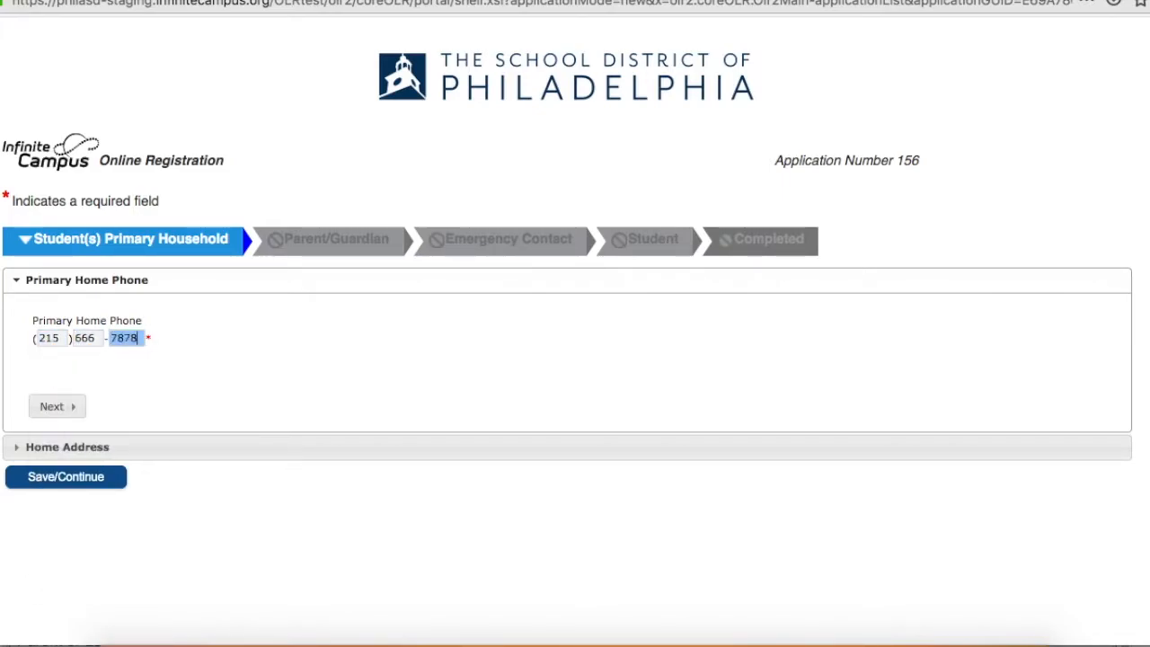
pyautogui.click(53, 406)
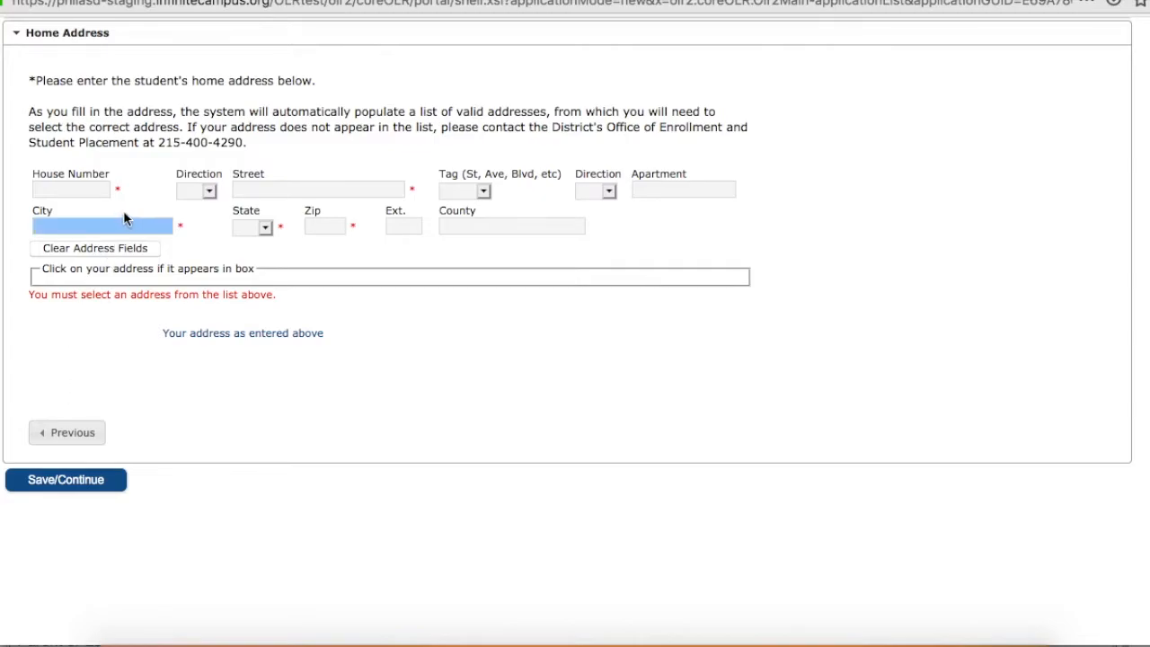
# Enter the student's home address, choose the matching apartment from the suggested addresses, and save the primary household section.
pyautogui.click(97, 192)
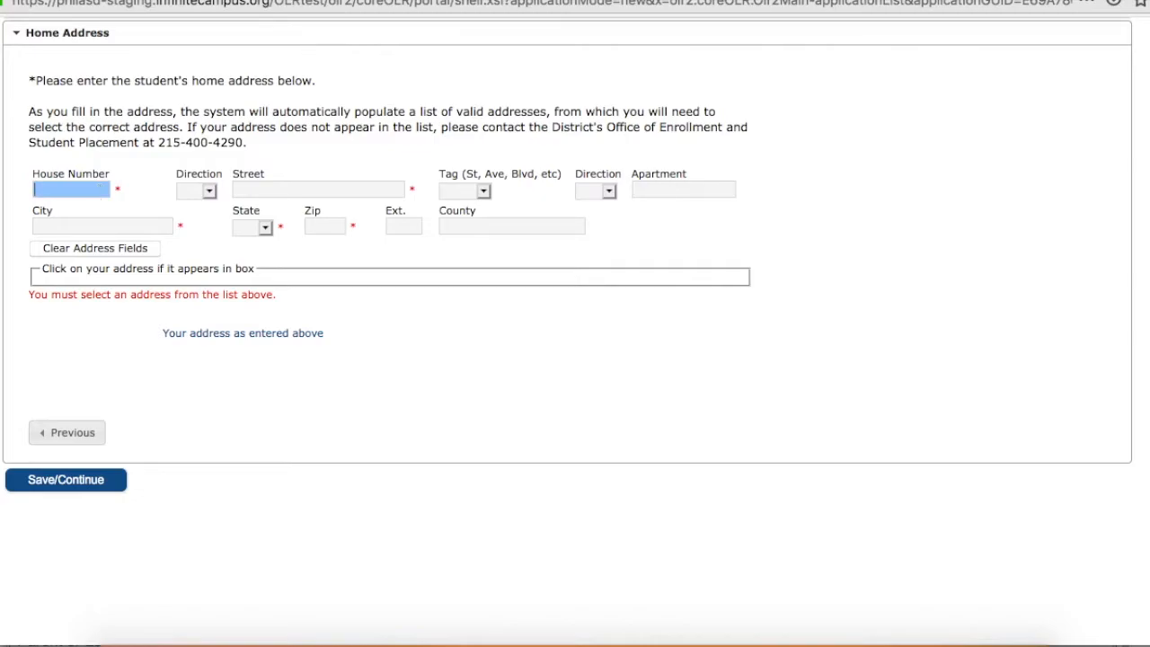
pyautogui.write('500')
pyautogui.press('Tab')
pyautogui.press('e')
pyautogui.click(259, 188)
pyautogui.write('Brin')
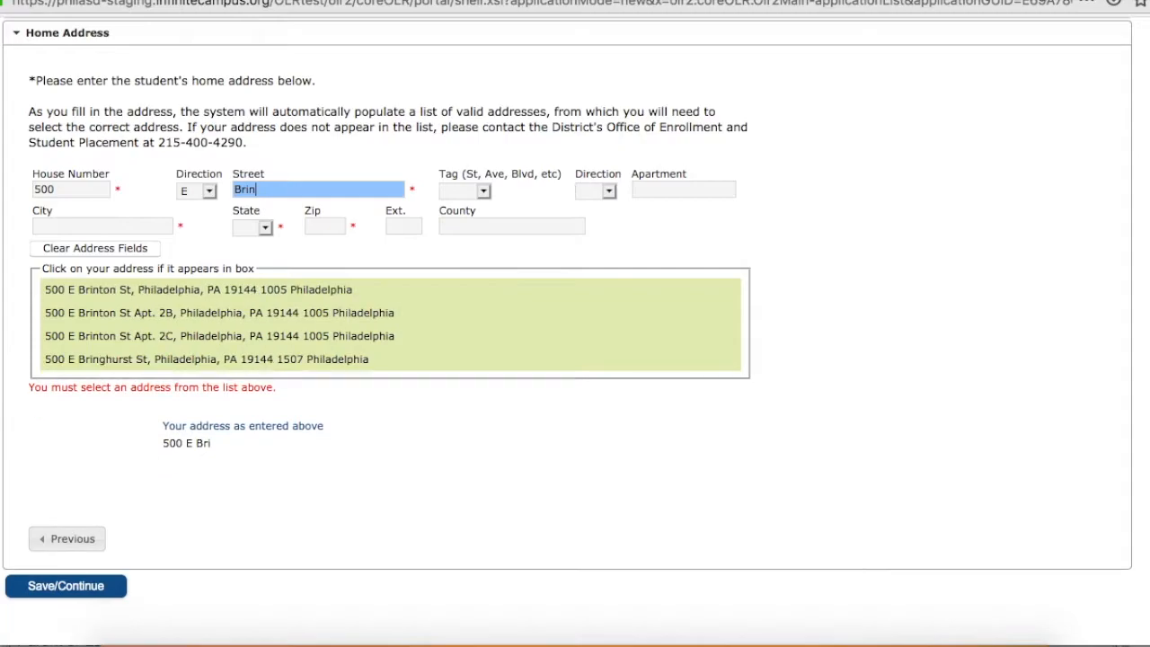
pyautogui.click(207, 314)
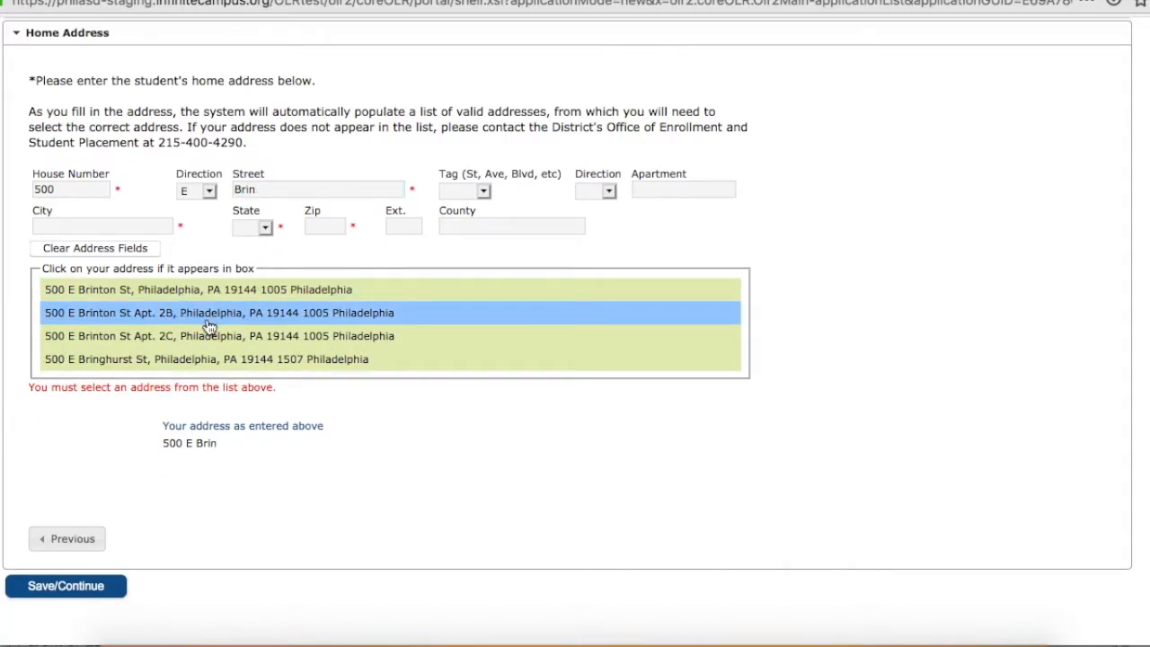
pyautogui.click(79, 521)
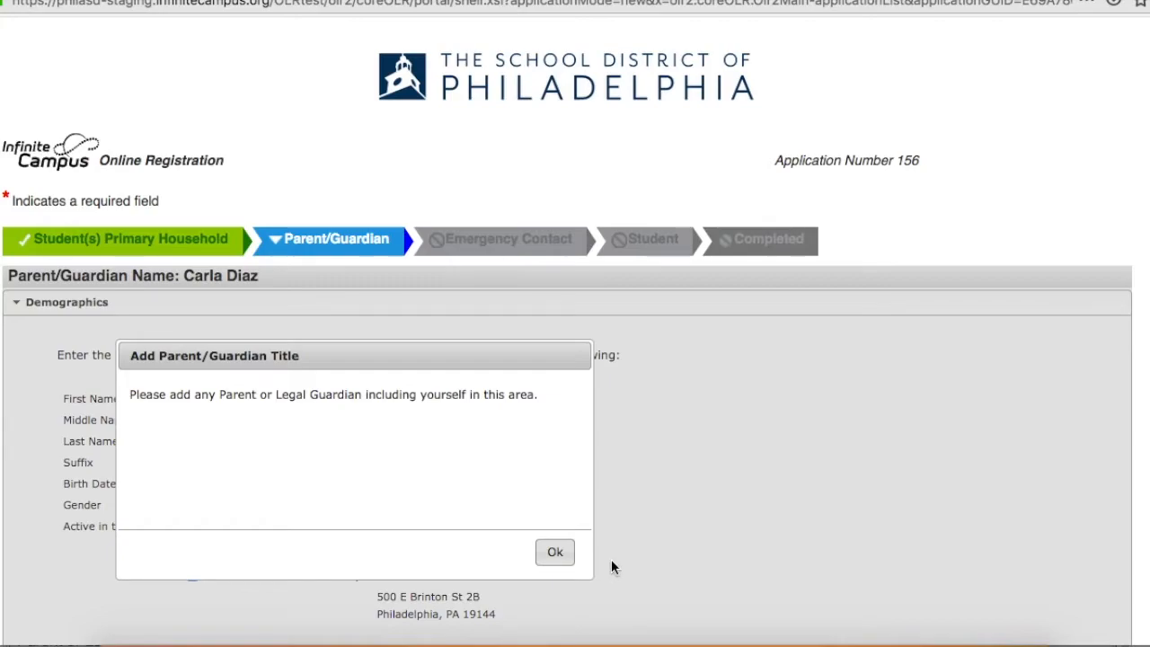
# Complete the guardian's demographics with gender Female and active military status No, and continue to contact information.
pyautogui.click(556, 554)
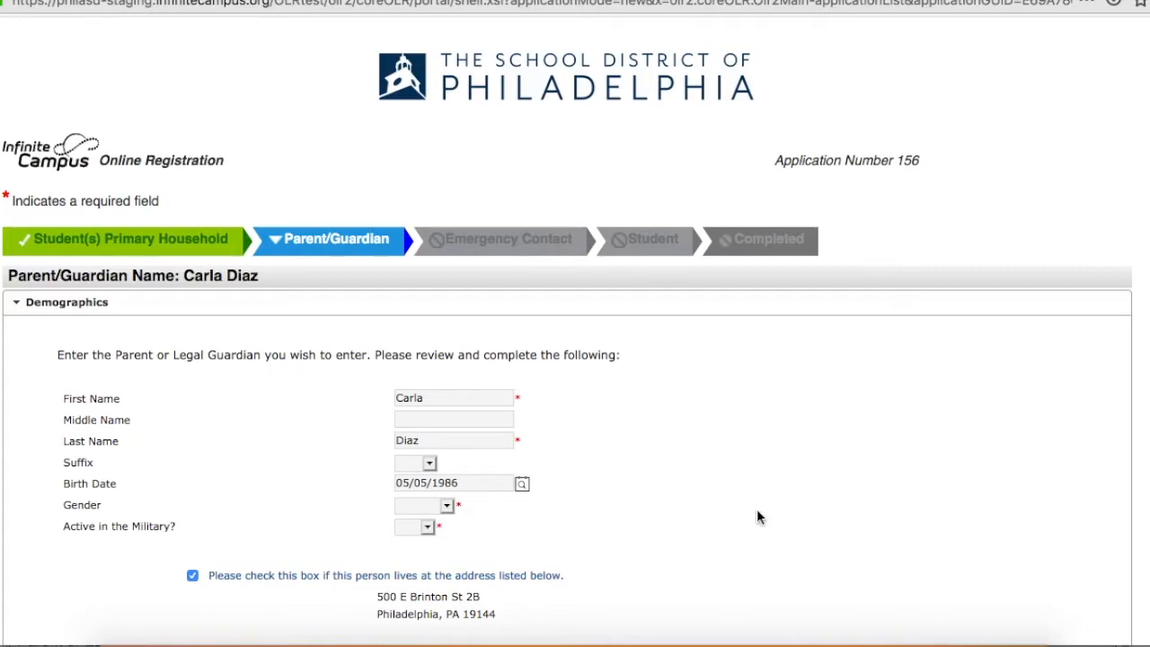
pyautogui.click(452, 507)
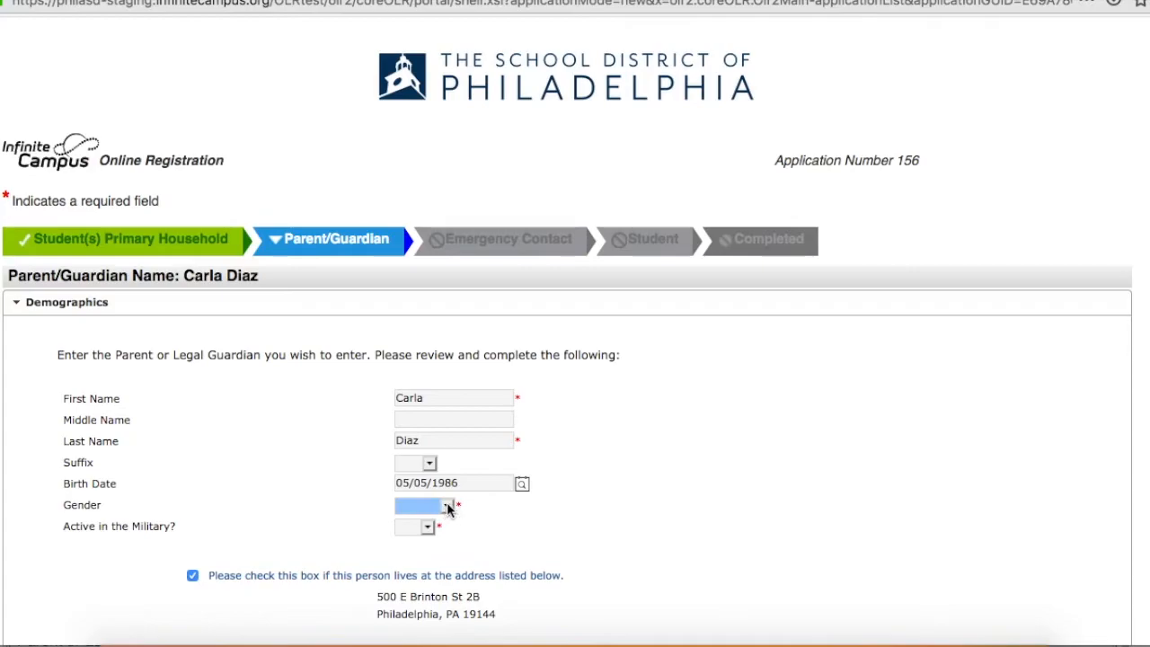
pyautogui.click(440, 546)
pyautogui.click(424, 530)
pyautogui.click(422, 566)
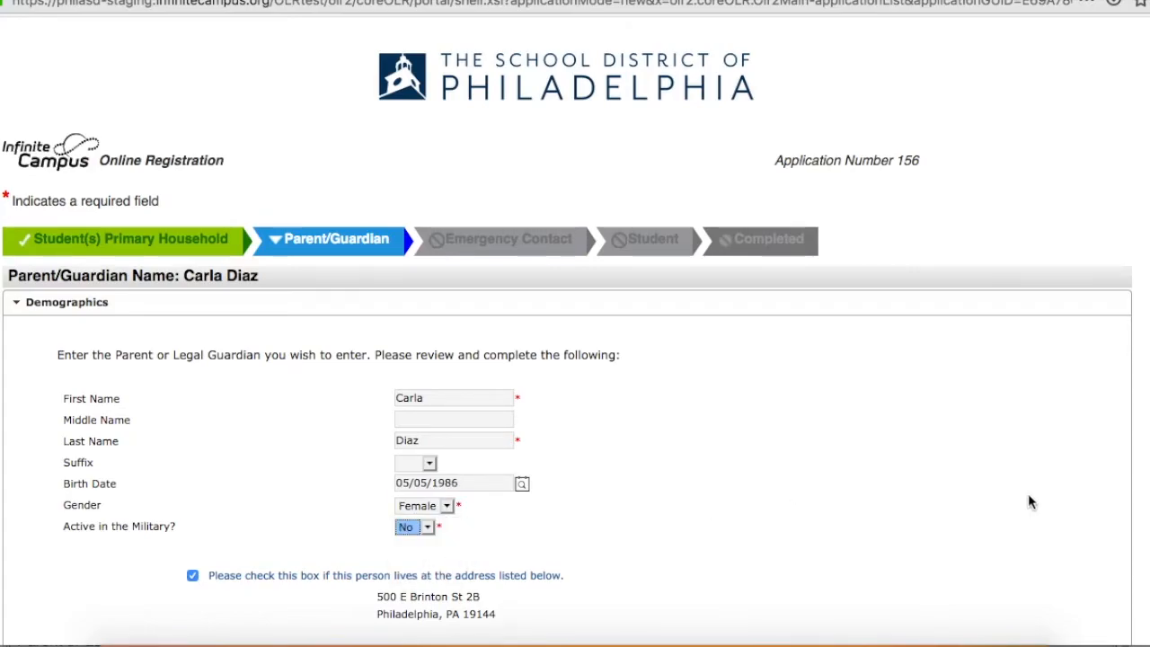
pyautogui.scroll(-3, 935, 522)
pyautogui.scroll(-2, 1027, 509)
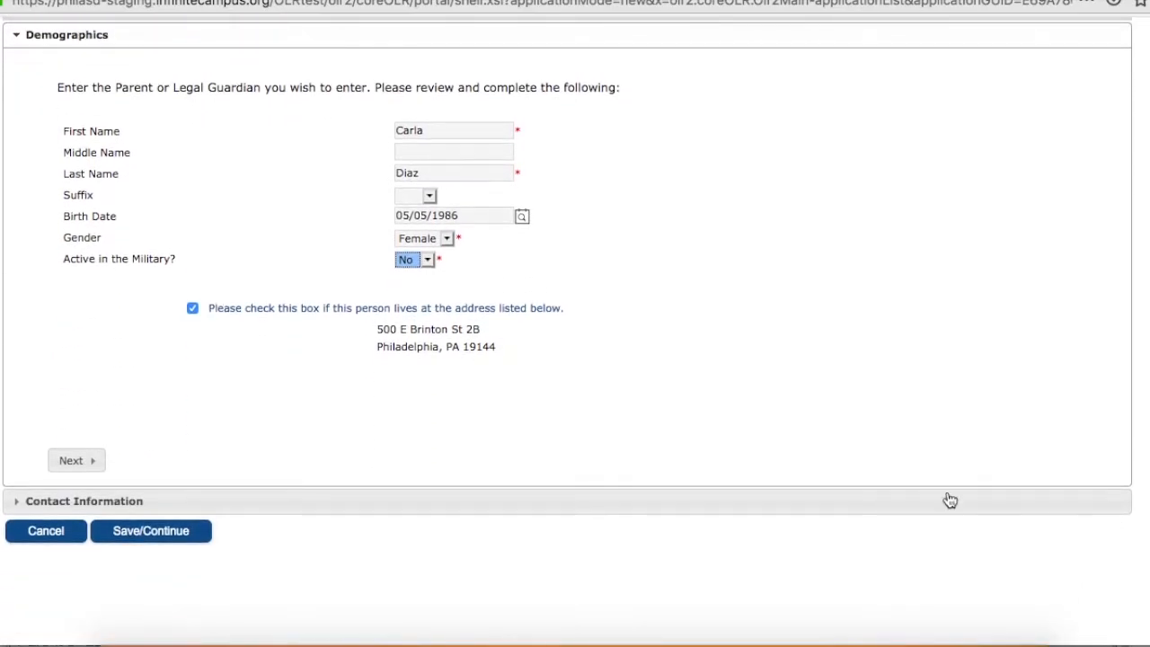
pyautogui.click(67, 456)
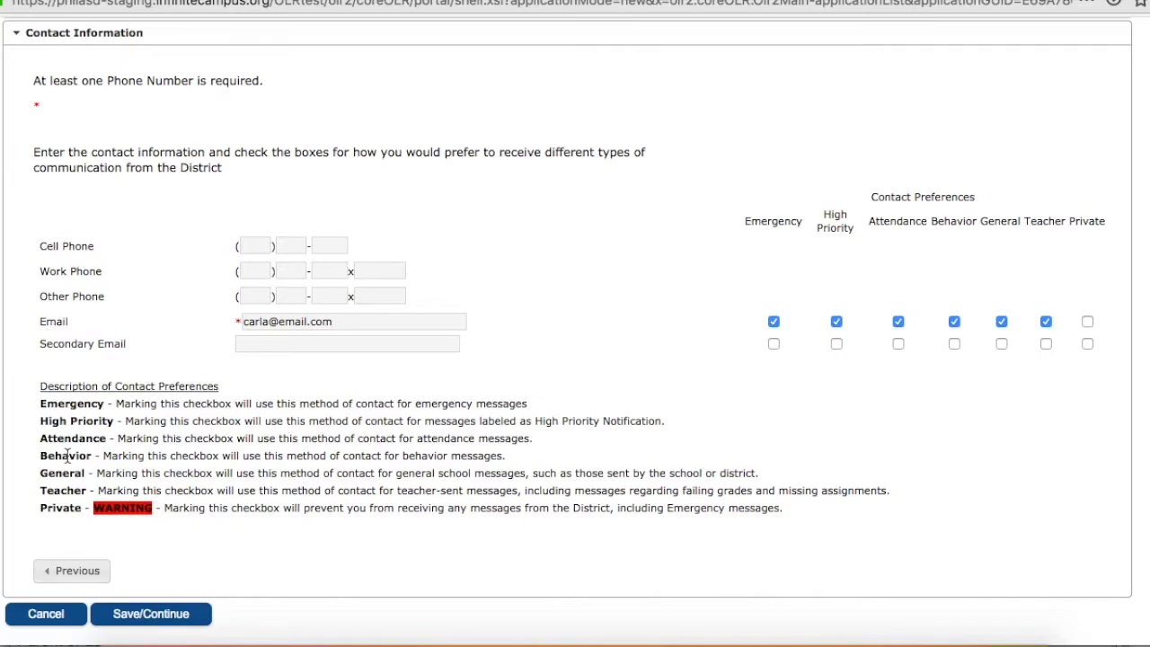
# Enter the guardian's cell phone number and save the contact information.
pyautogui.click(265, 248)
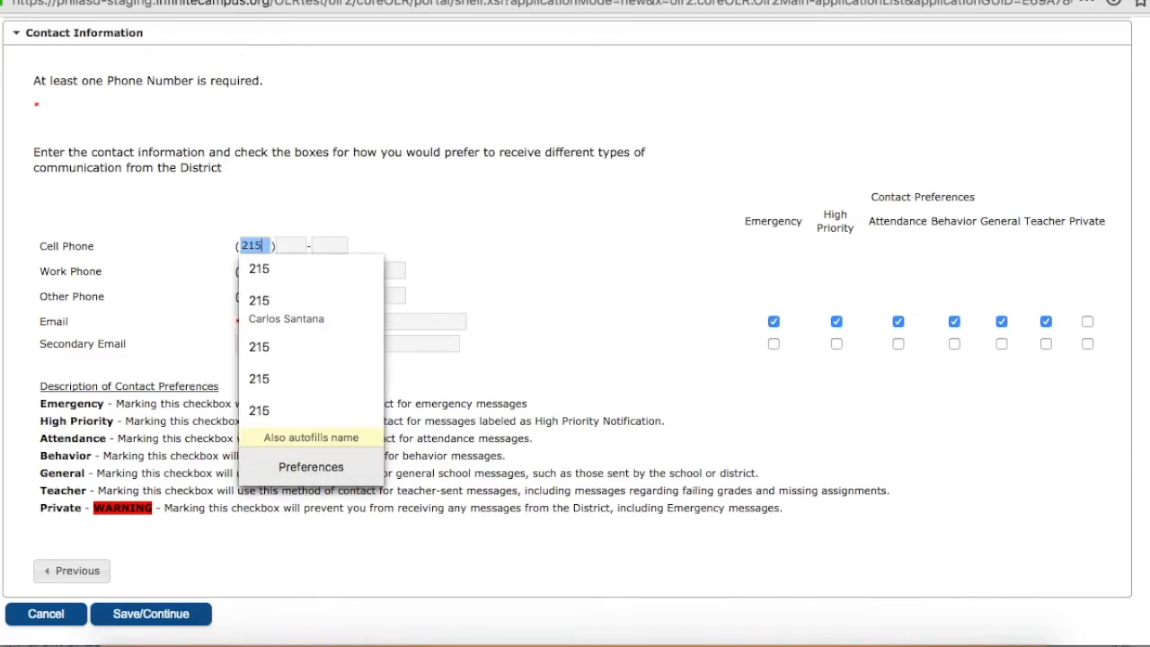
pyautogui.press('Tab')
pyautogui.press('Tab')
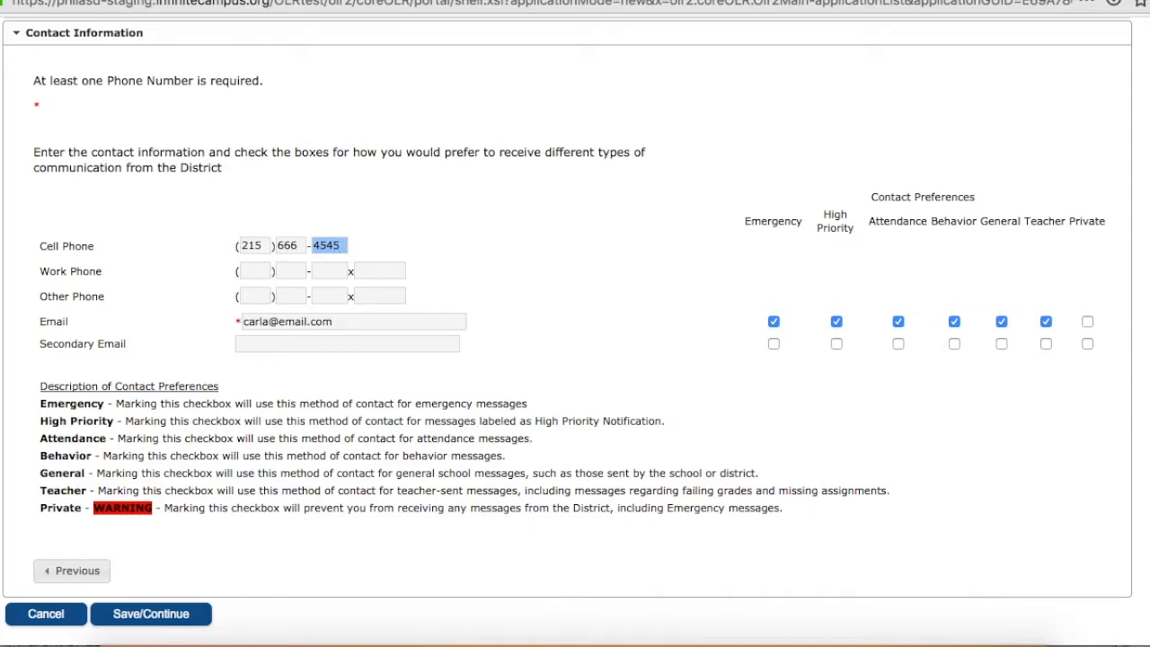
pyautogui.click(160, 615)
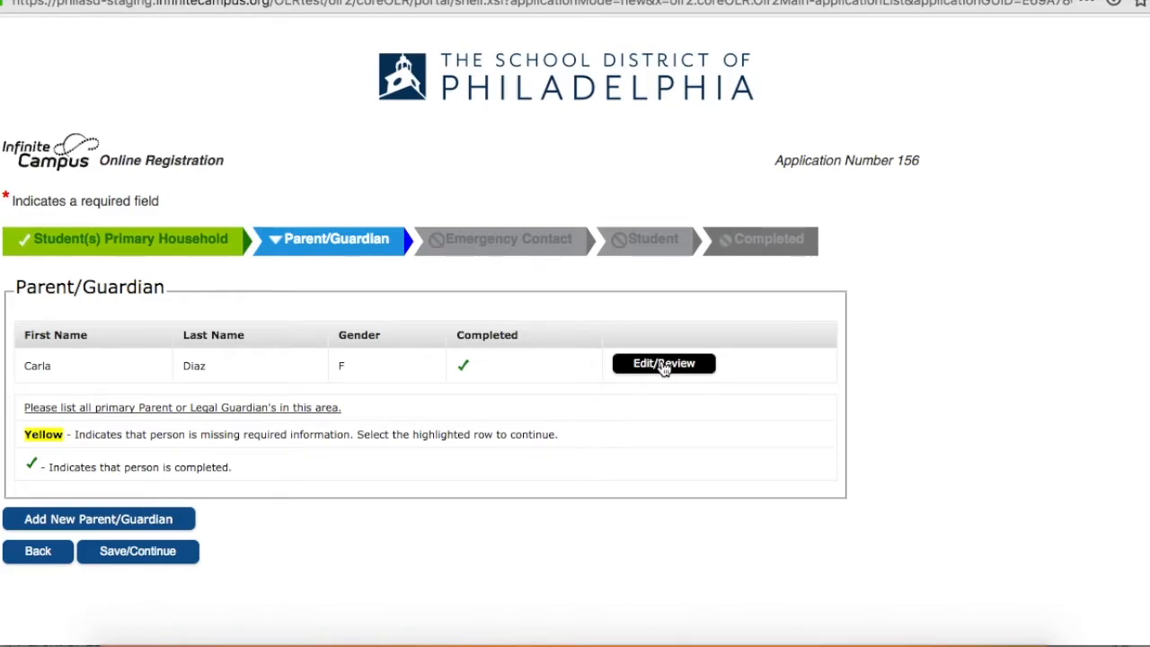
# Save the Parent/Guardian section and add a new emergency contact, acknowledging the information notice.
pyautogui.click(182, 555)
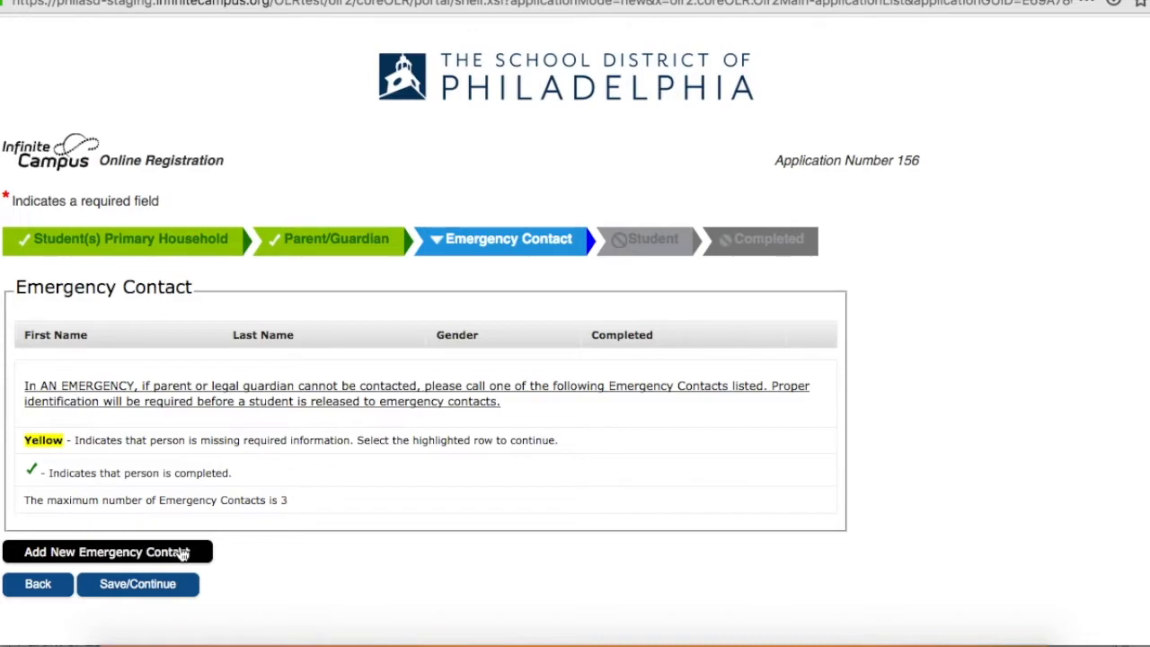
pyautogui.click(183, 553)
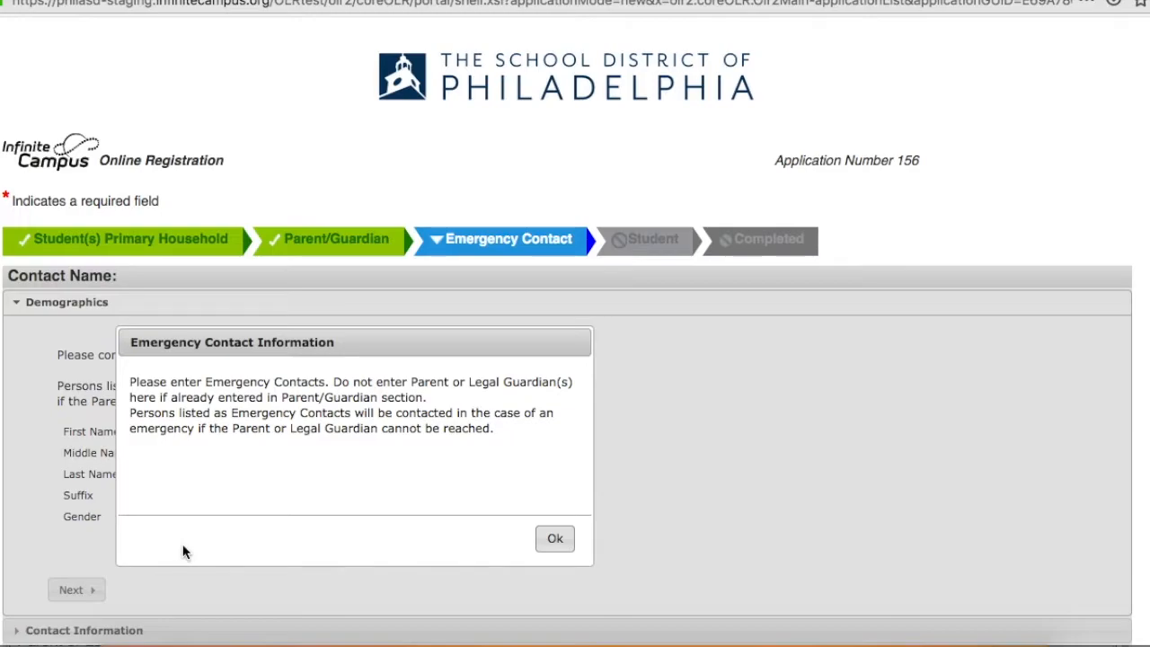
pyautogui.click(556, 540)
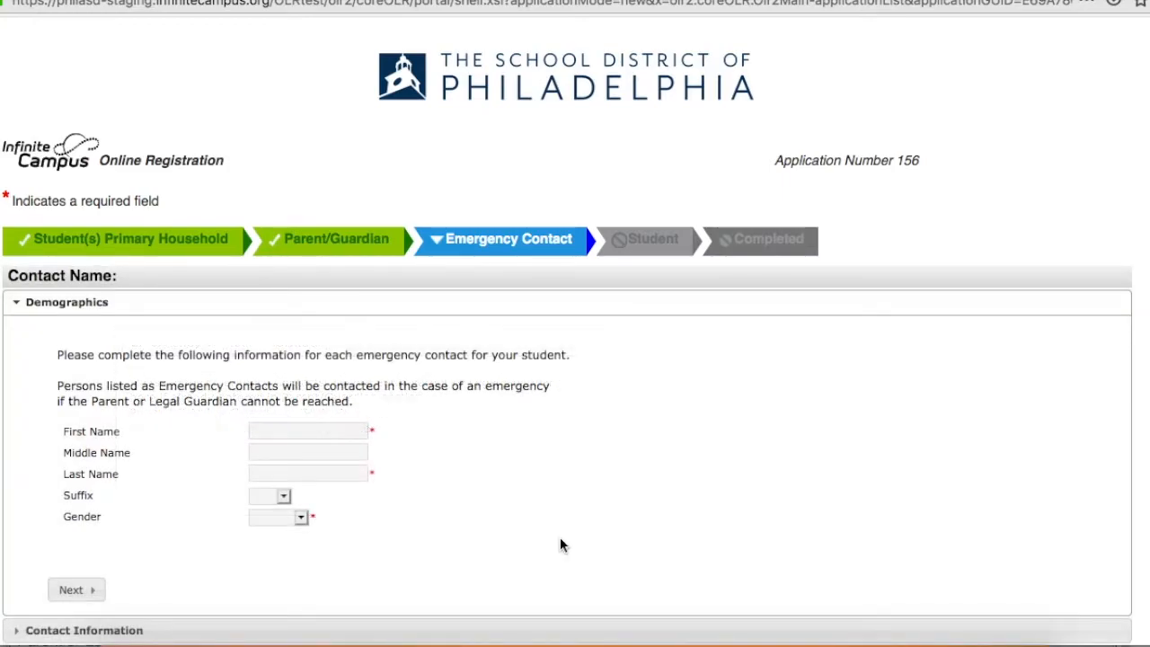
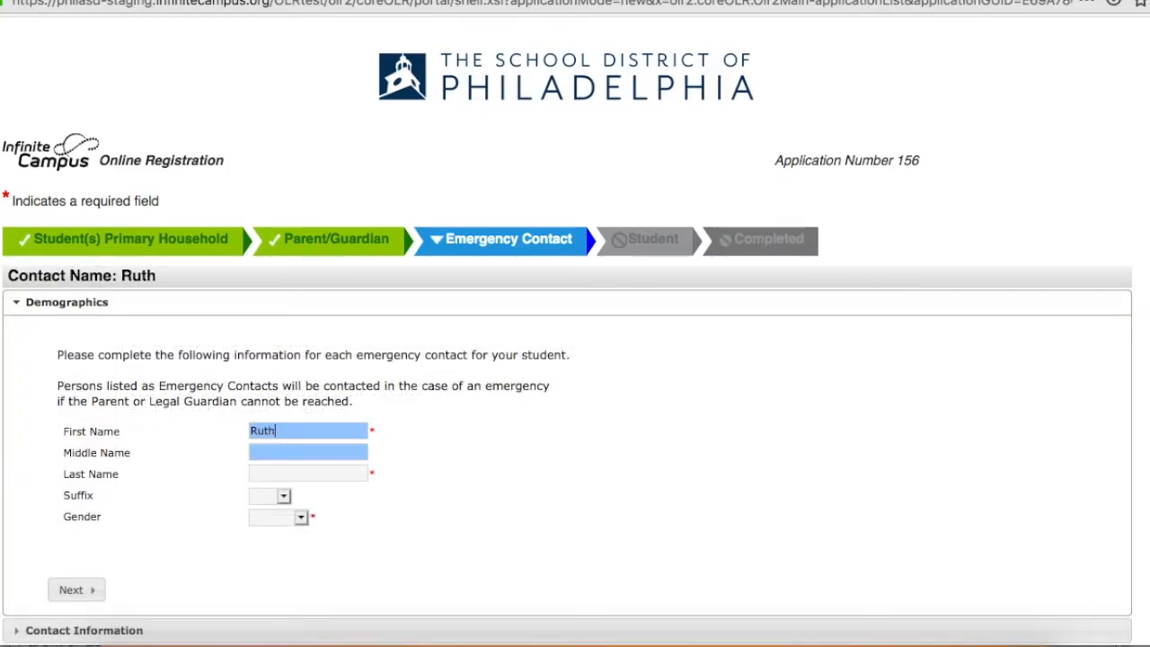
# Enter the emergency contact's first and last name, set the gender to Female, and continue to contact information.
pyautogui.press('Tab')
pyautogui.press('Tab')
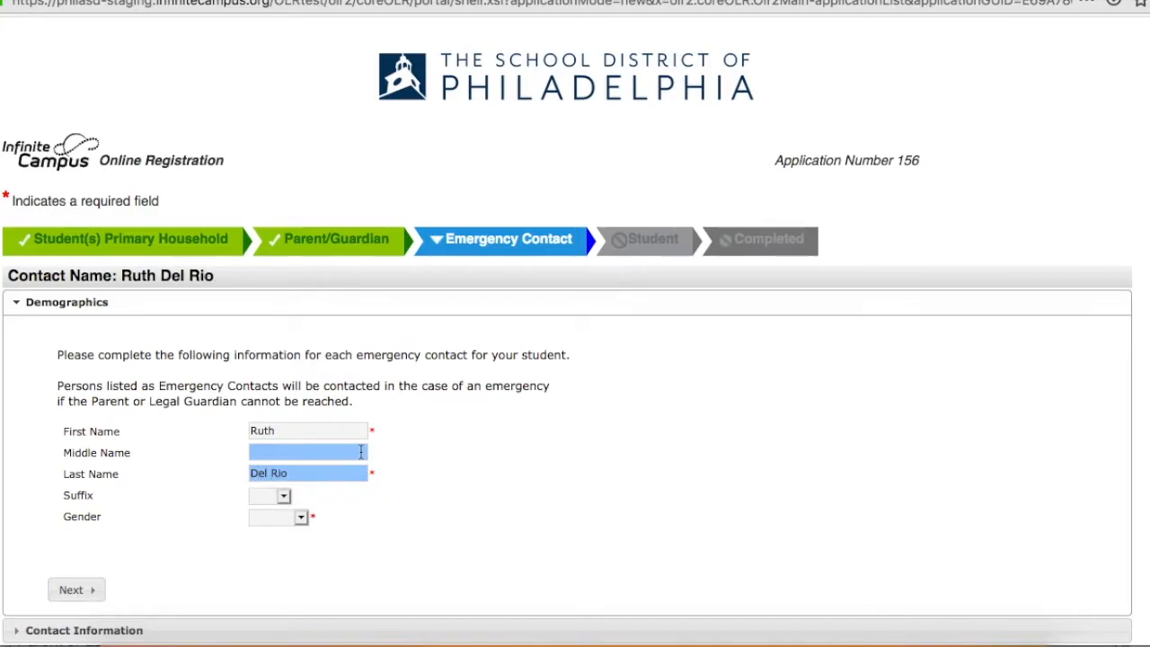
pyautogui.click(302, 519)
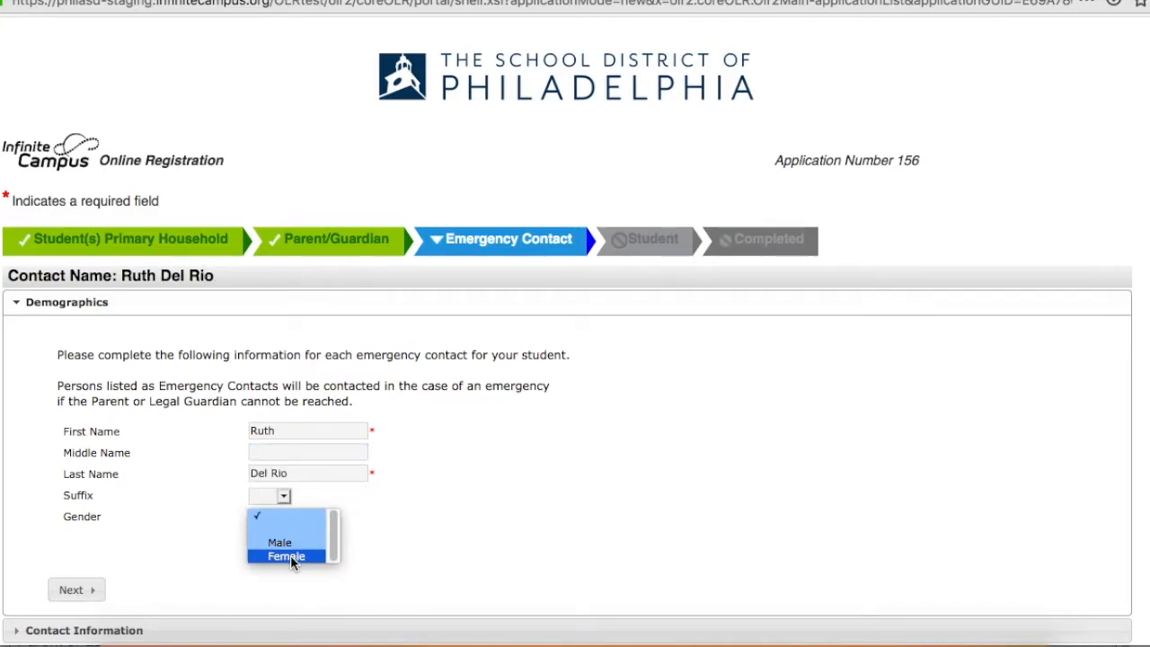
pyautogui.click(275, 556)
pyautogui.click(77, 591)
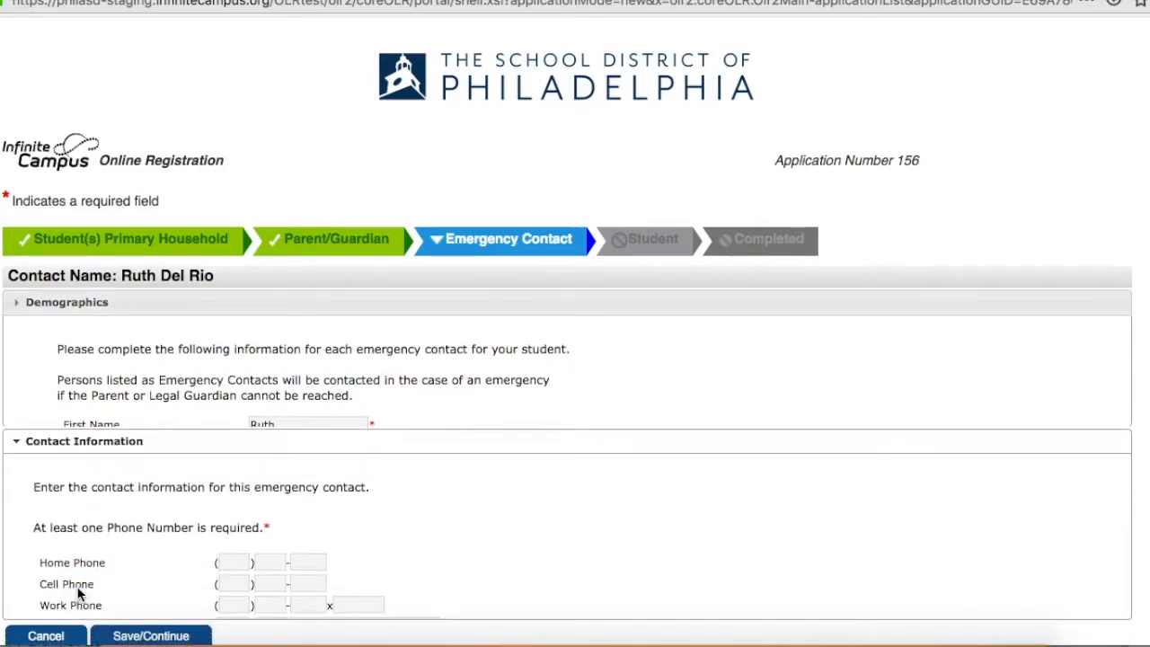
# Enter the emergency contact's cell phone number, then save the contact and the Emergency Contact section.
pyautogui.click(223, 176)
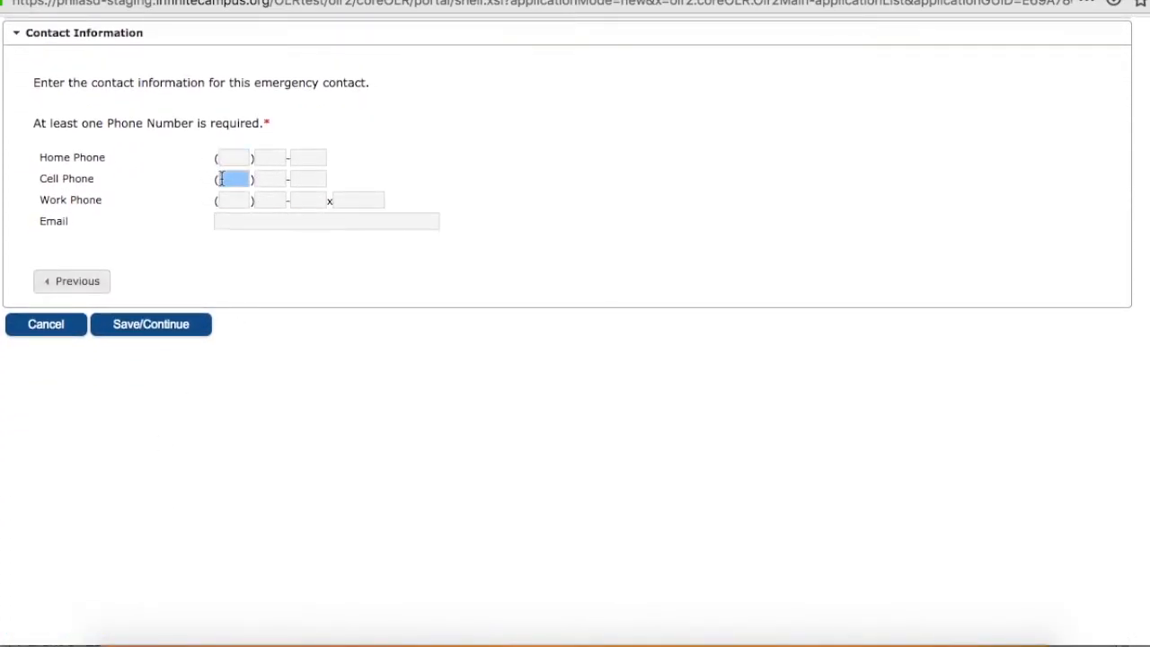
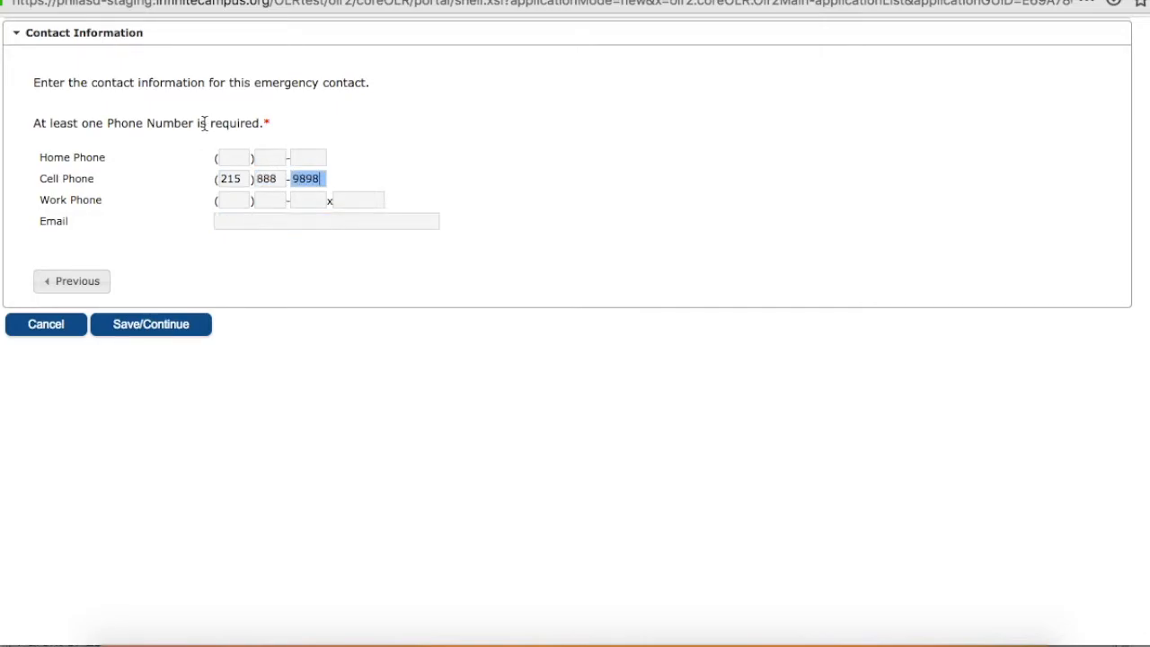
pyautogui.click(162, 333)
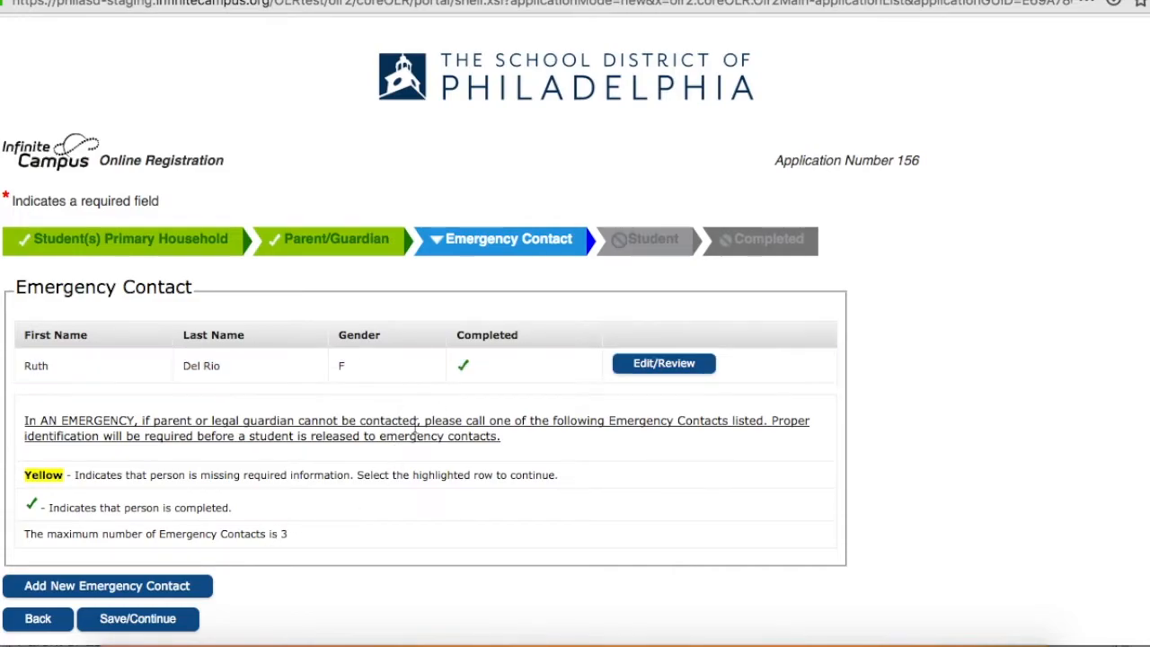
pyautogui.click(186, 624)
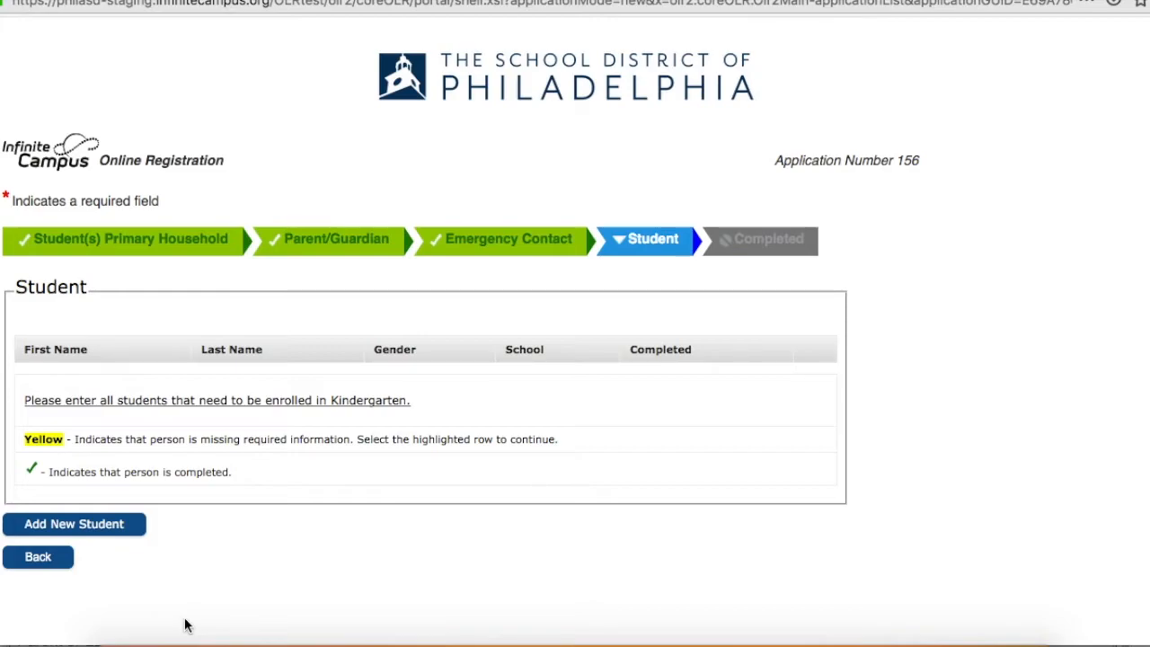
# Add a new student and enter the student's legal first name and both last names.
pyautogui.click(117, 528)
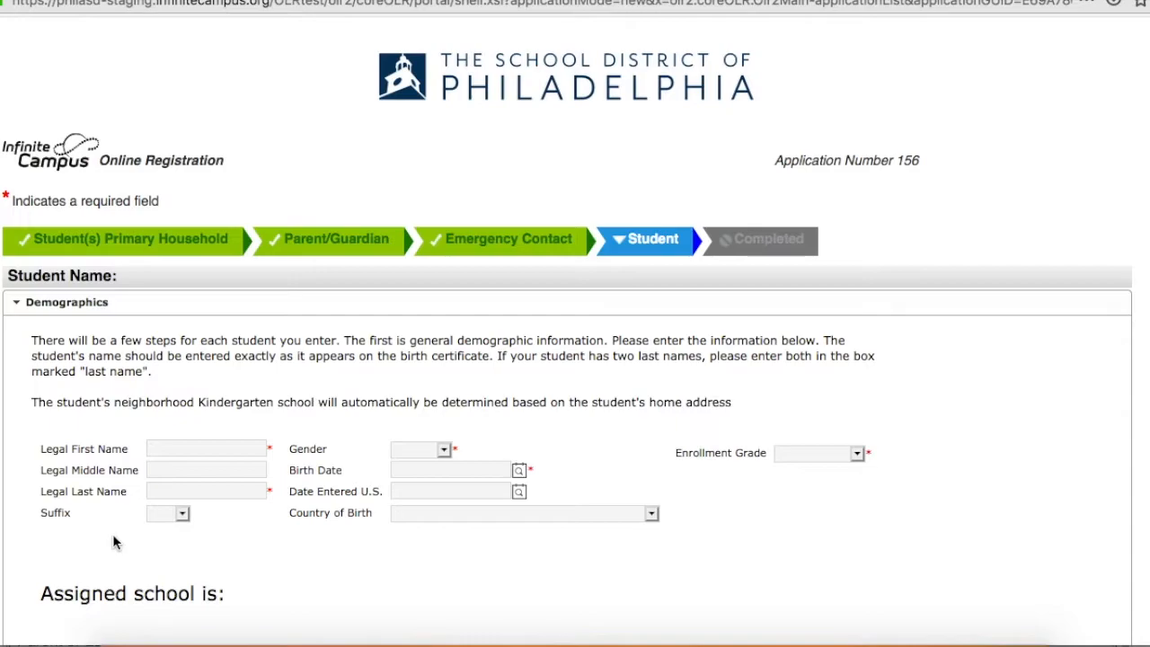
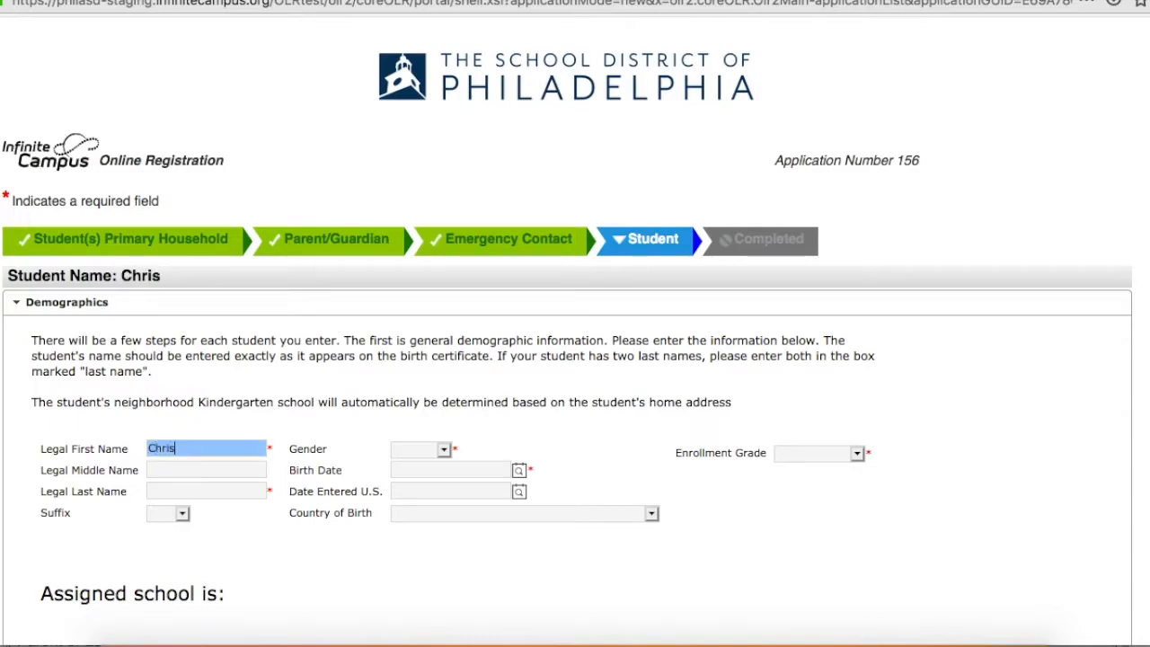
pyautogui.press('Tab')
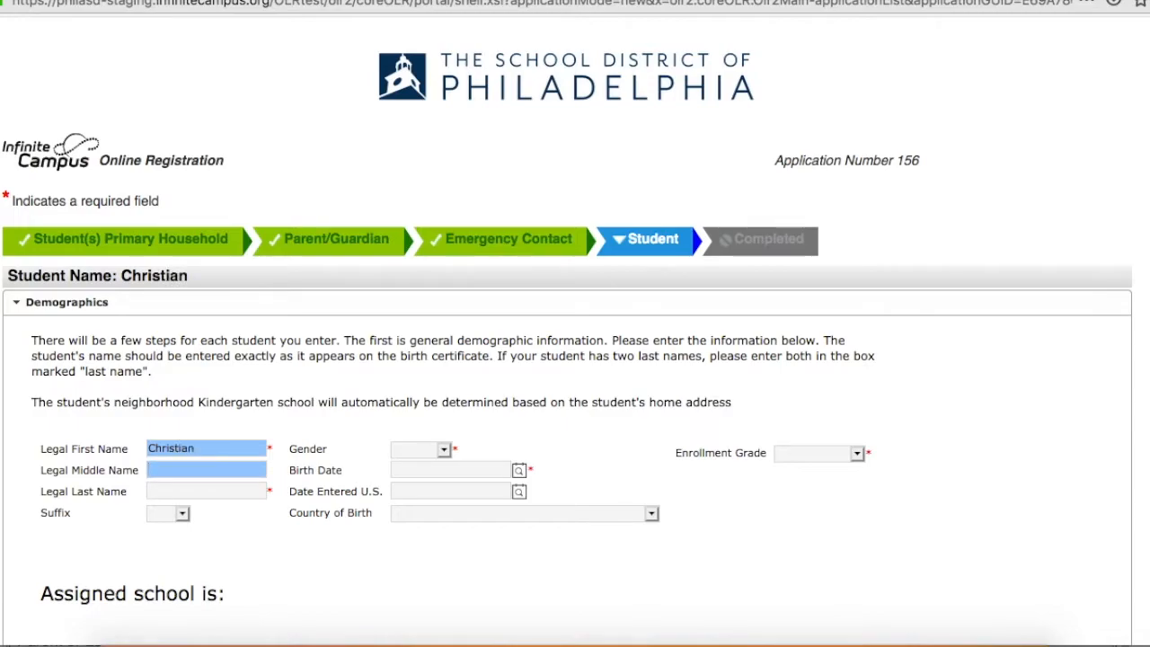
pyautogui.press('Tab')
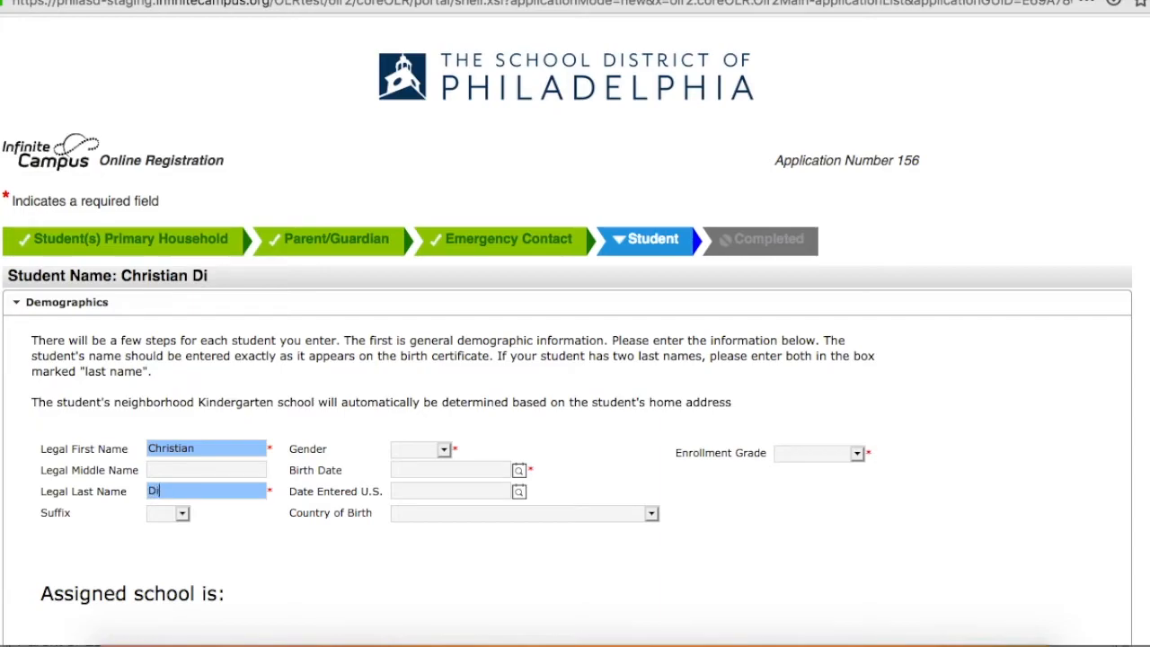
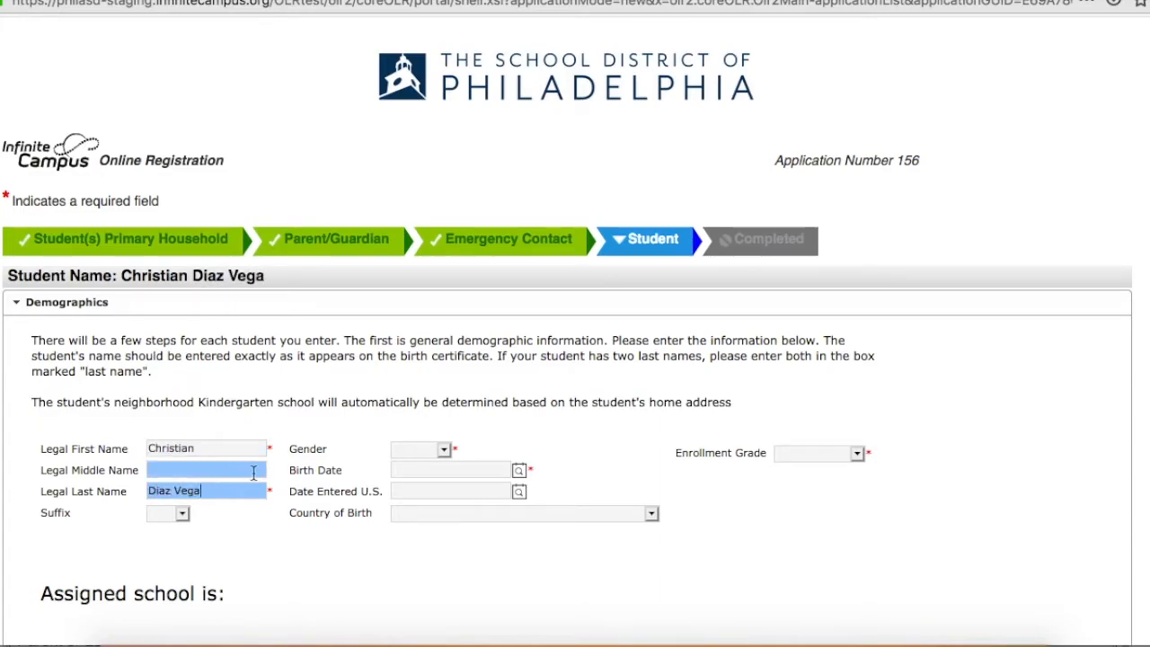
# Set the student's gender to Male and enter the student's birth date.
pyautogui.click(447, 452)
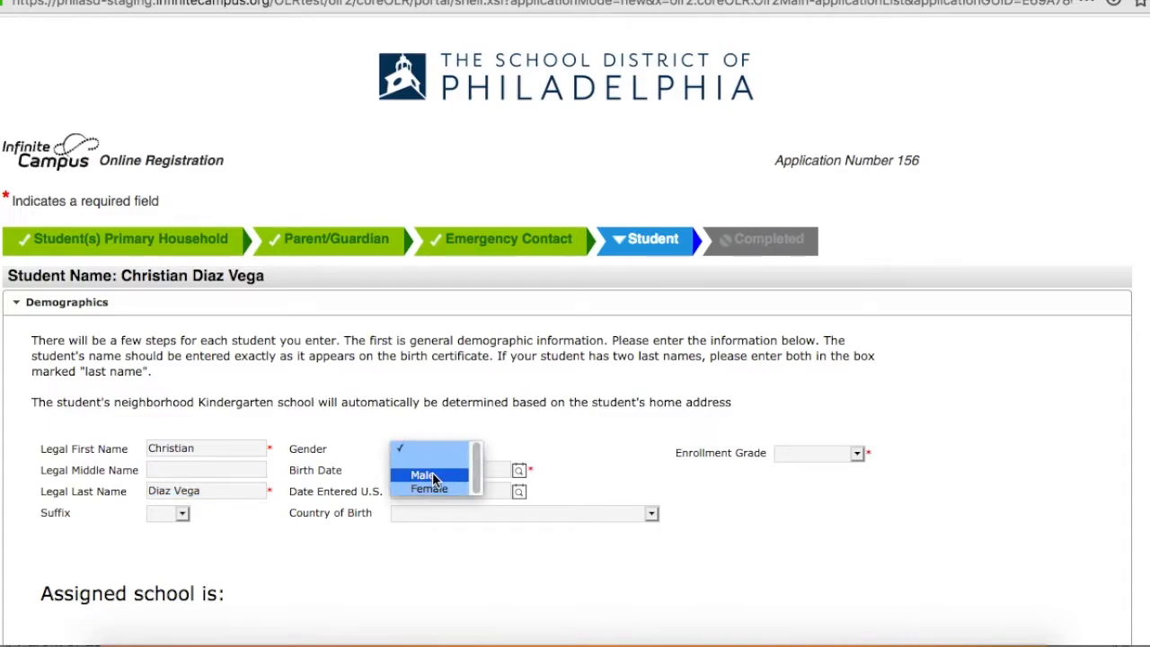
pyautogui.click(433, 472)
pyautogui.click(454, 472)
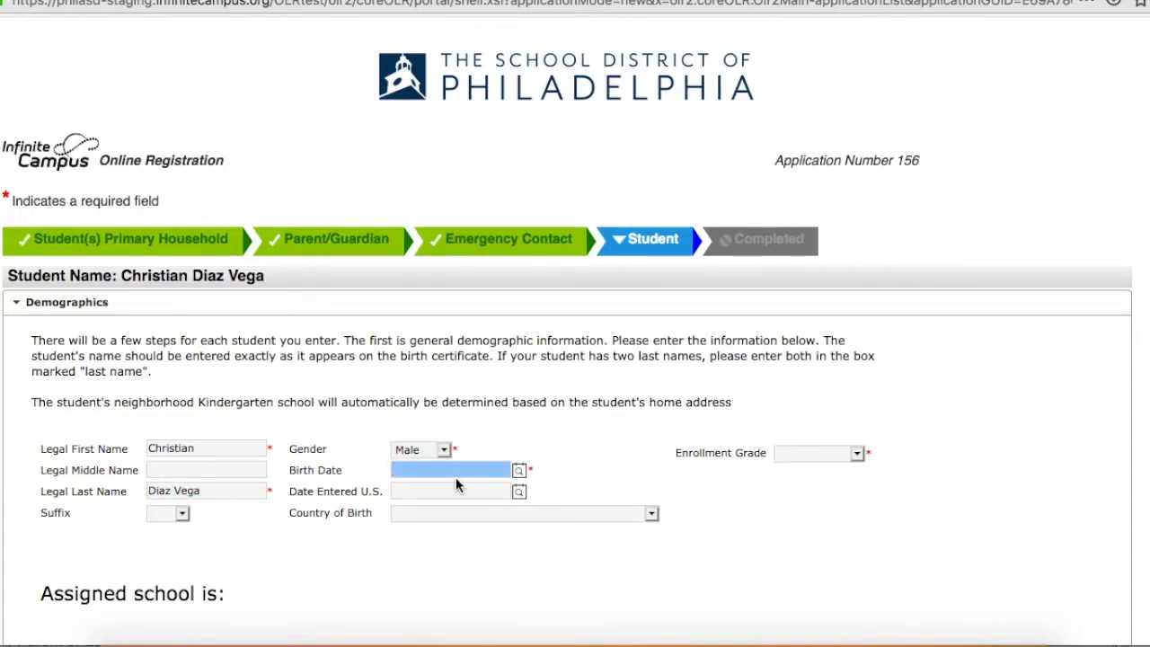
pyautogui.write('06061')
pyautogui.press('BackSpace')
pyautogui.write('2015')
pyautogui.click(578, 445)
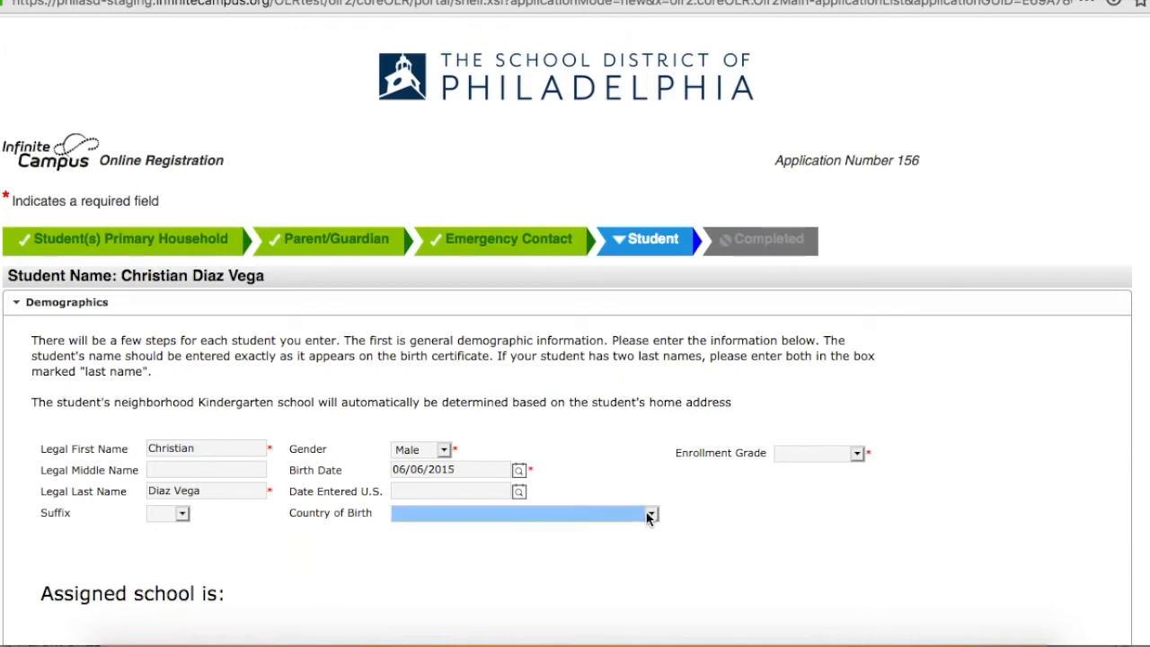
# Set the enrollment grade to Kindergarten and continue to the Race Ethnicity section.
pyautogui.click(863, 456)
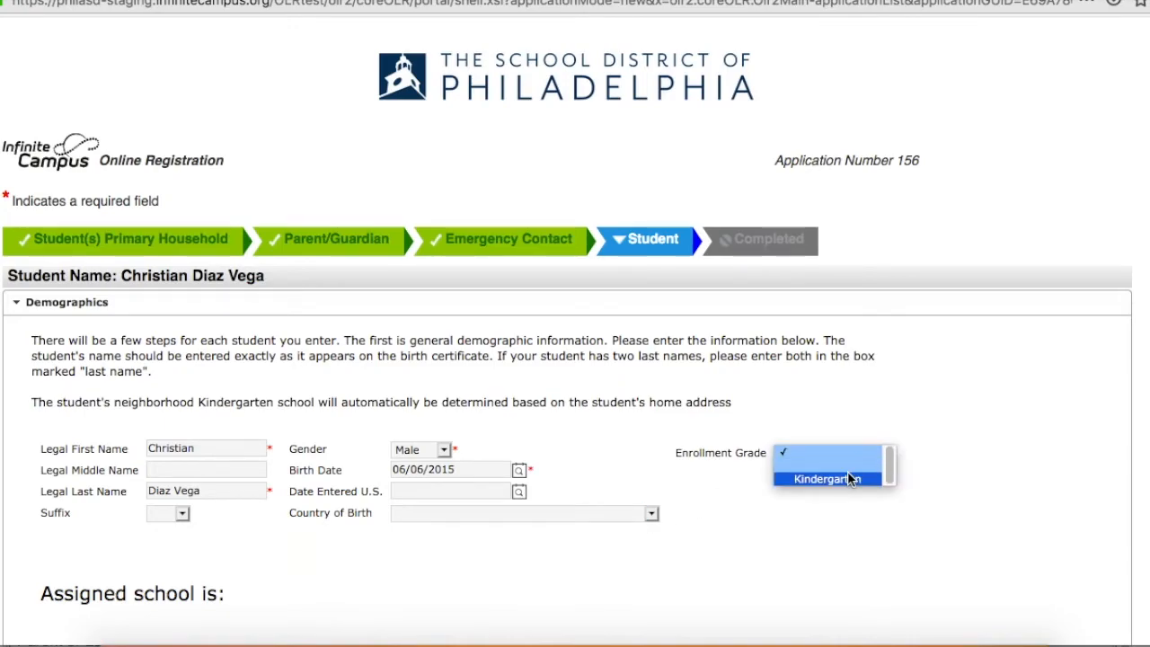
pyautogui.click(847, 473)
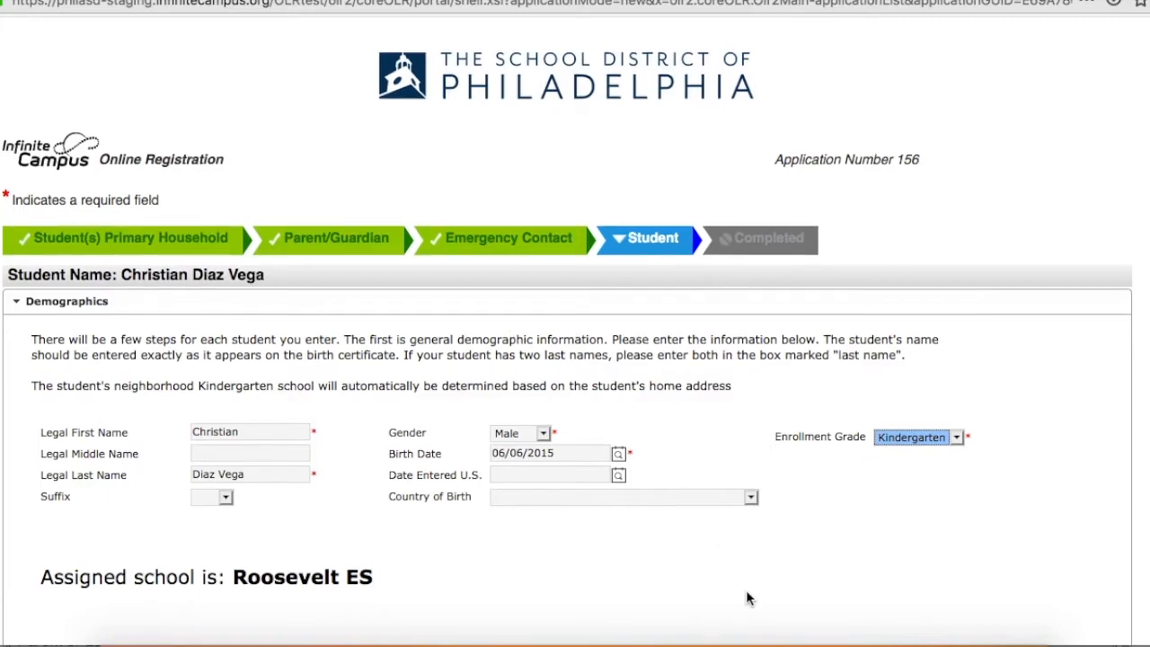
pyautogui.scroll(-3, 746, 598)
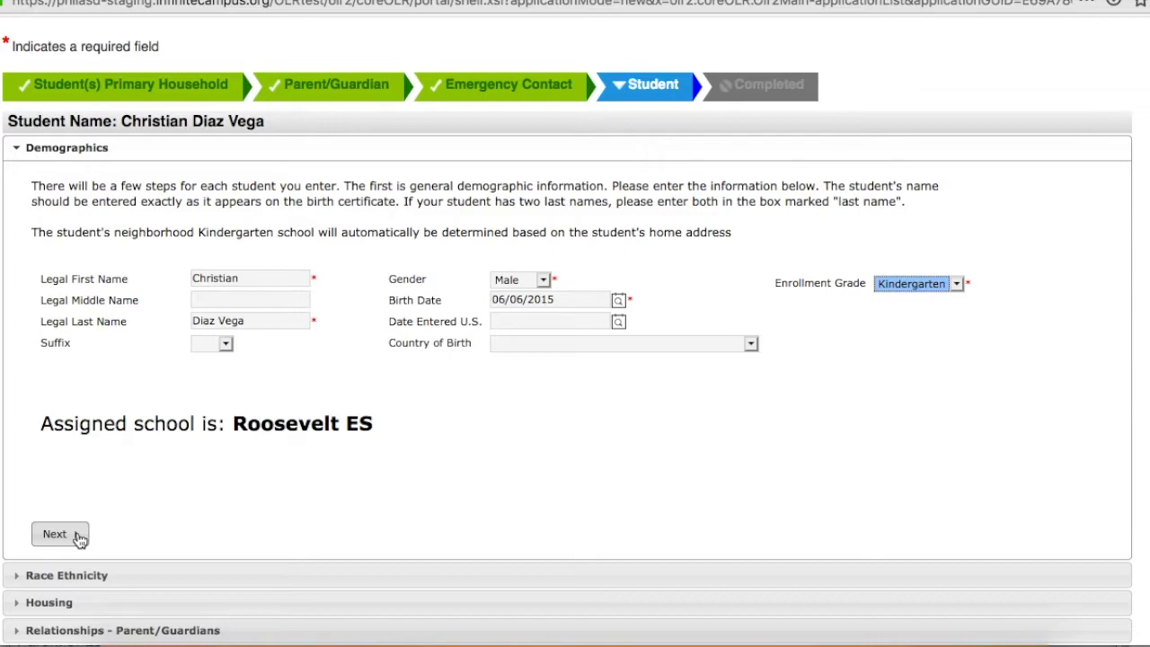
pyautogui.click(79, 537)
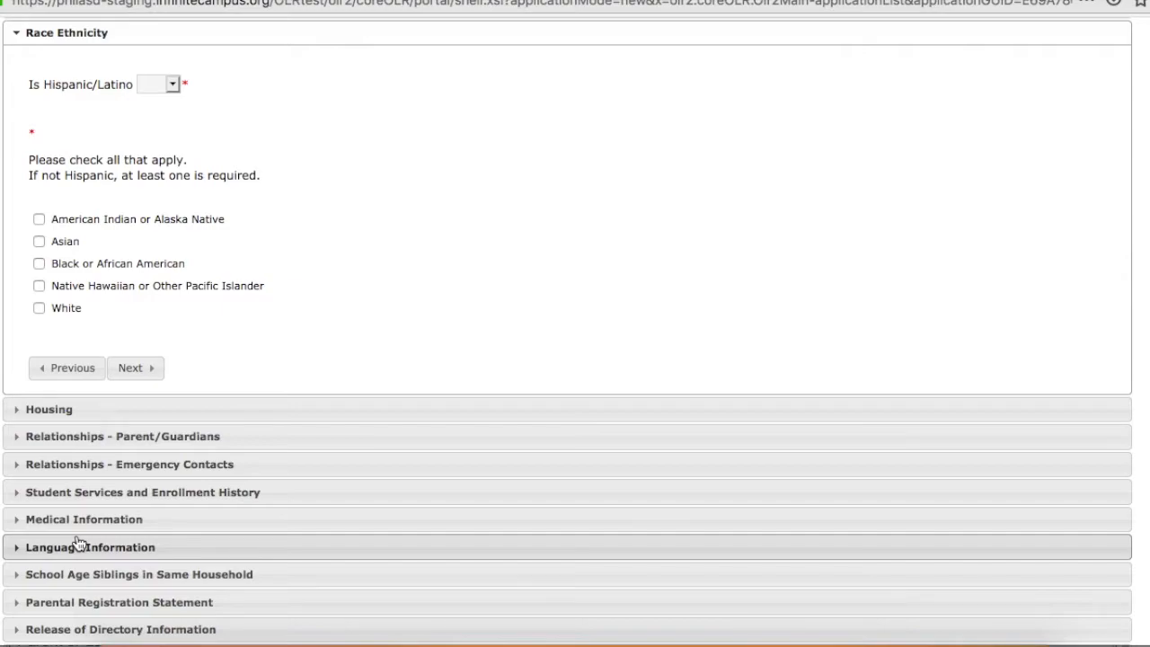
# Answer Yes for Hispanic/Latino and continue through the Housing section to the parent/guardian relationships.
pyautogui.click(174, 83)
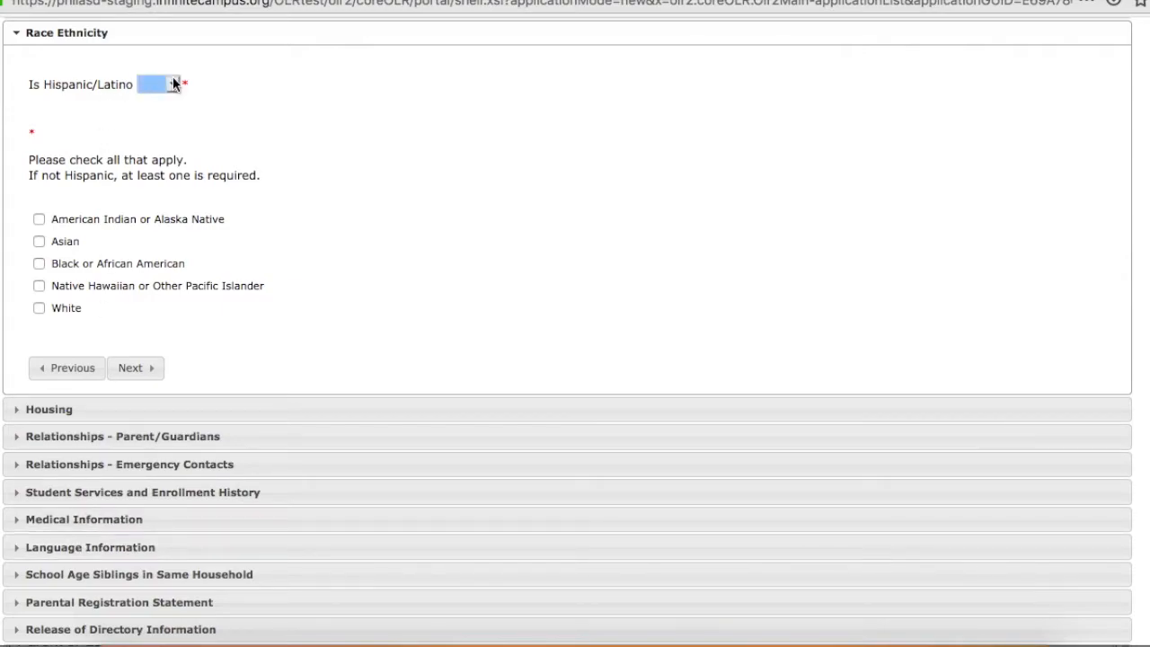
pyautogui.click(172, 84)
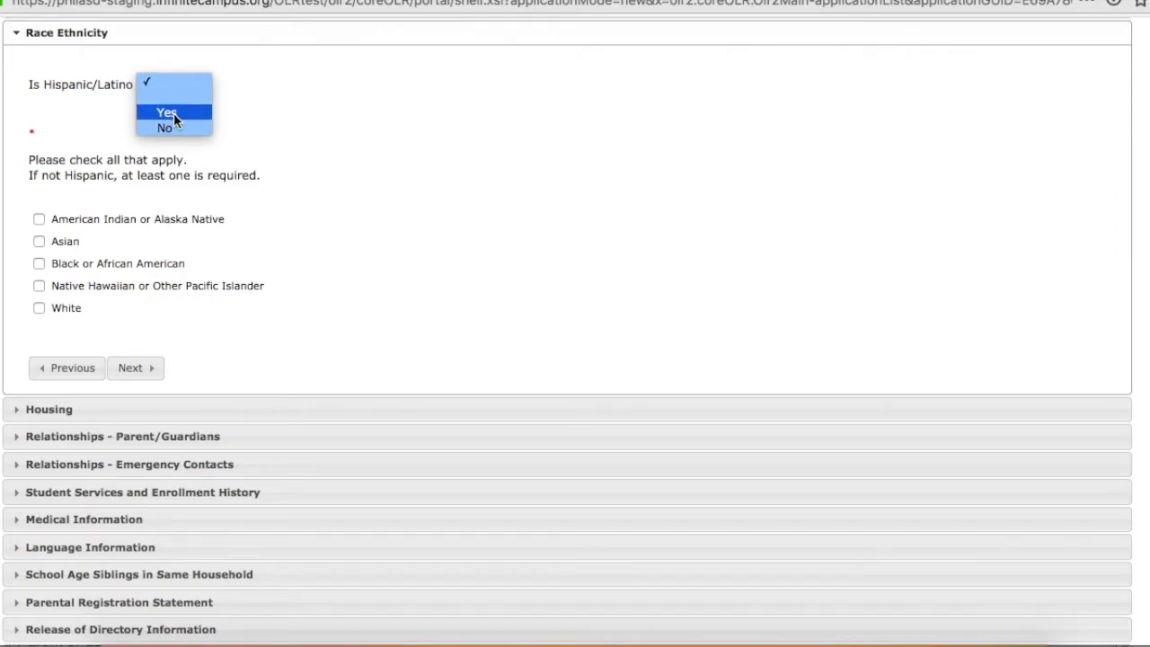
pyautogui.click(167, 113)
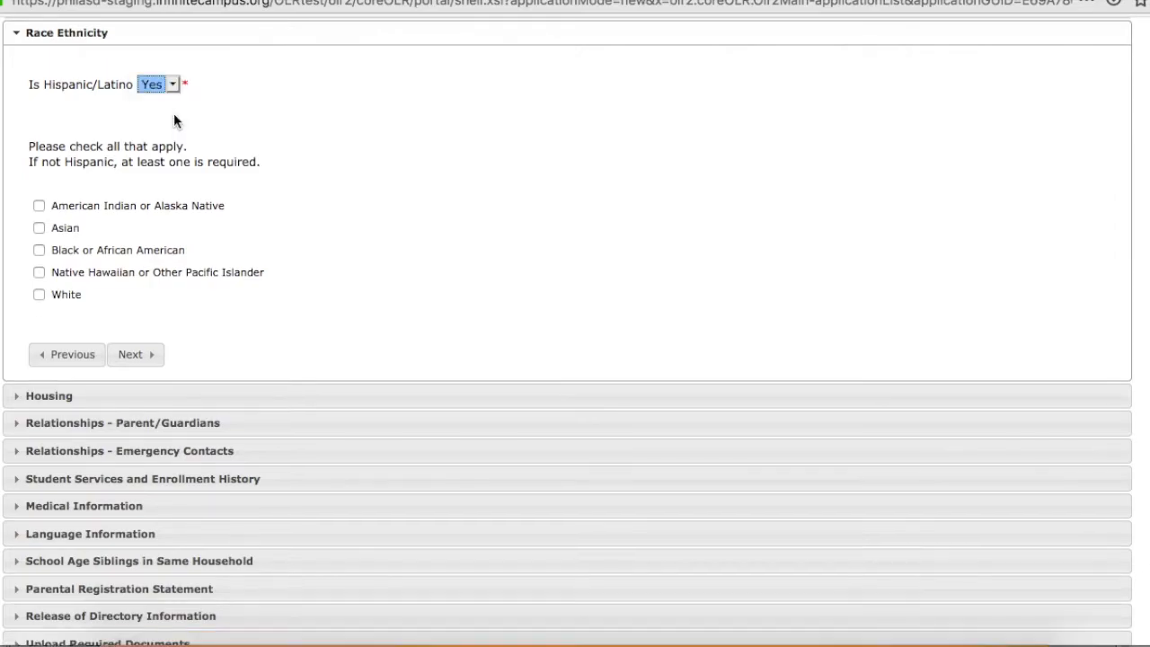
pyautogui.click(134, 356)
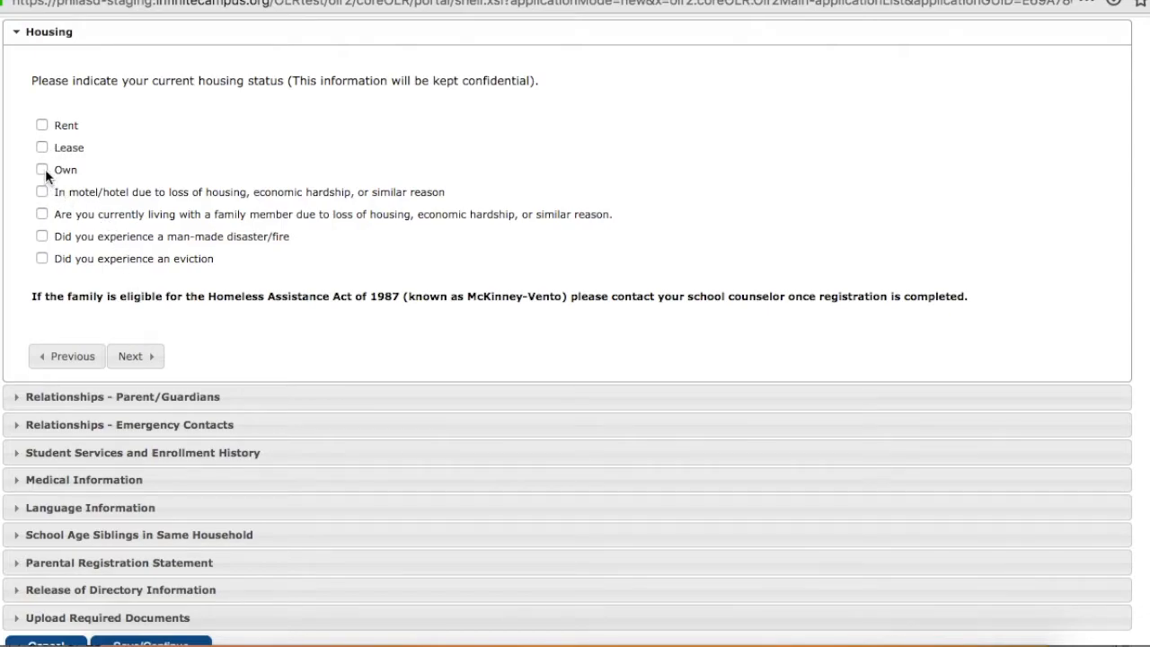
pyautogui.click(134, 357)
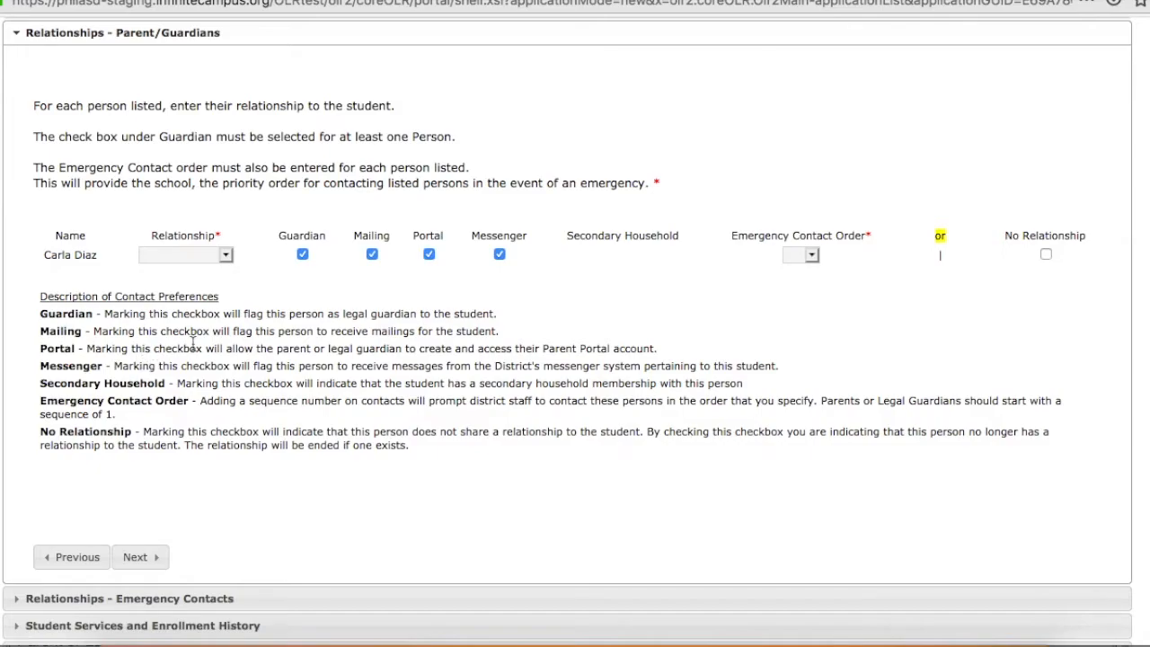
# Set the guardian's relationship to Mother with emergency contact order 1, and continue to the emergency contact relationships.
pyautogui.click(225, 255)
pyautogui.click(226, 256)
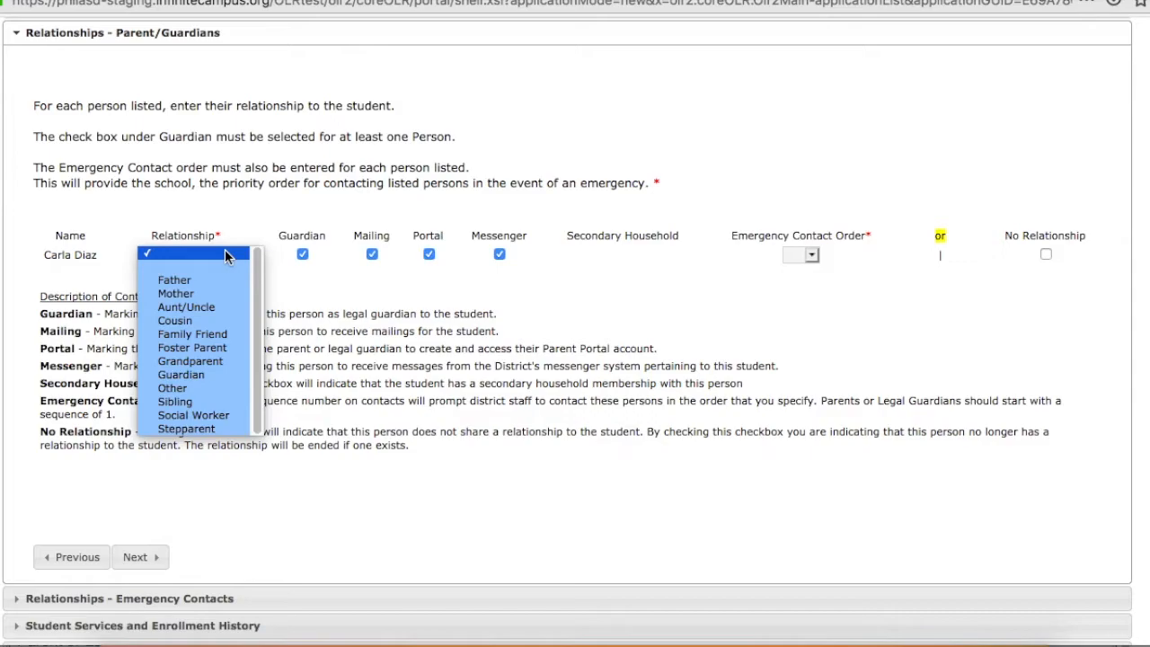
pyautogui.click(207, 295)
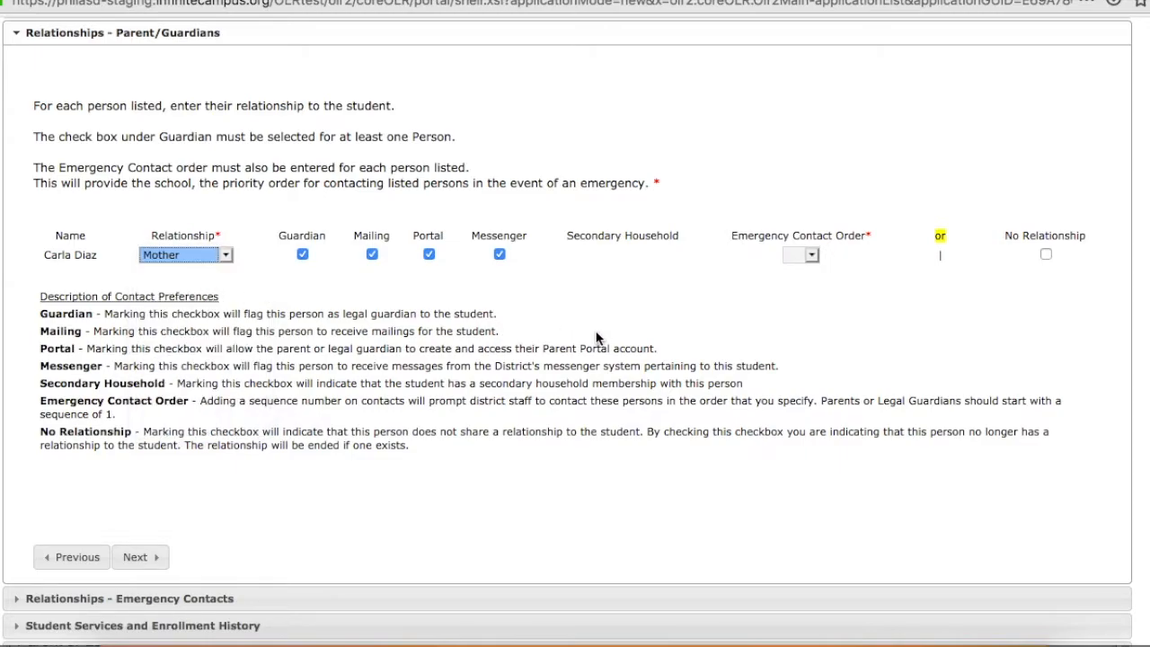
pyautogui.click(783, 256)
pyautogui.click(816, 256)
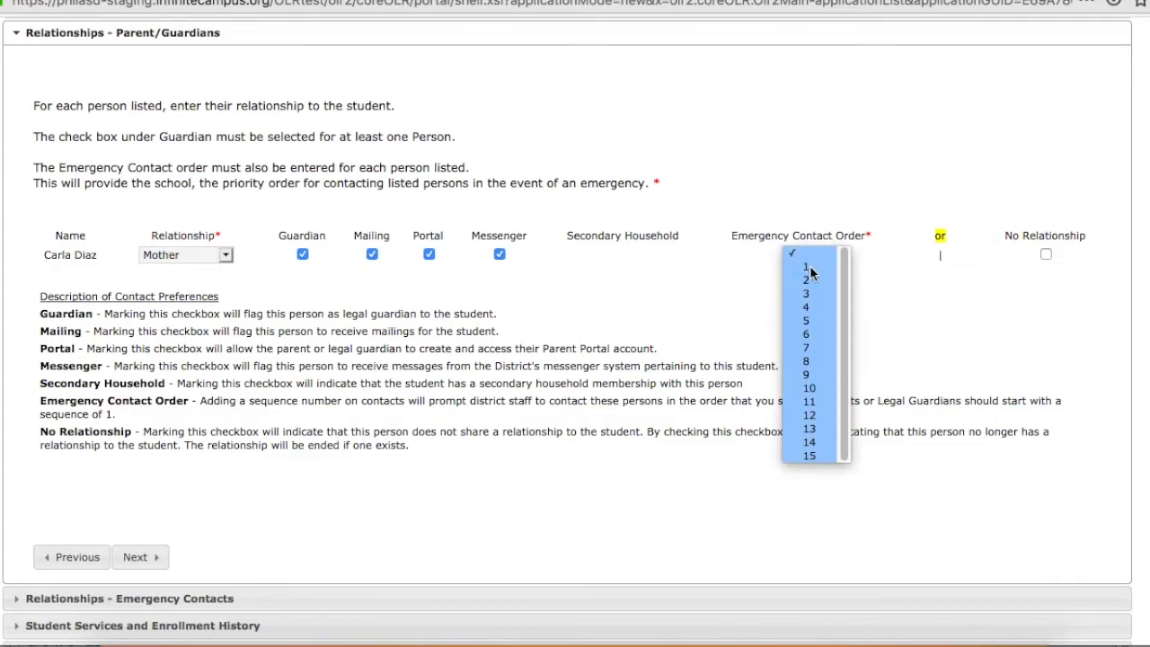
pyautogui.click(810, 266)
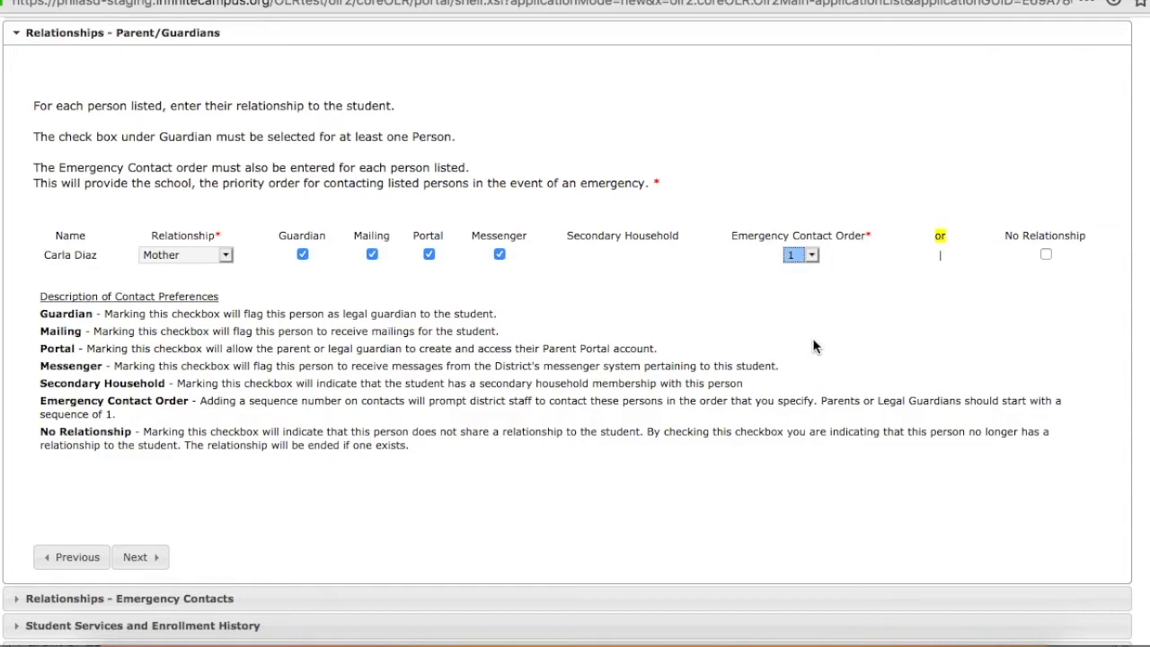
pyautogui.click(144, 557)
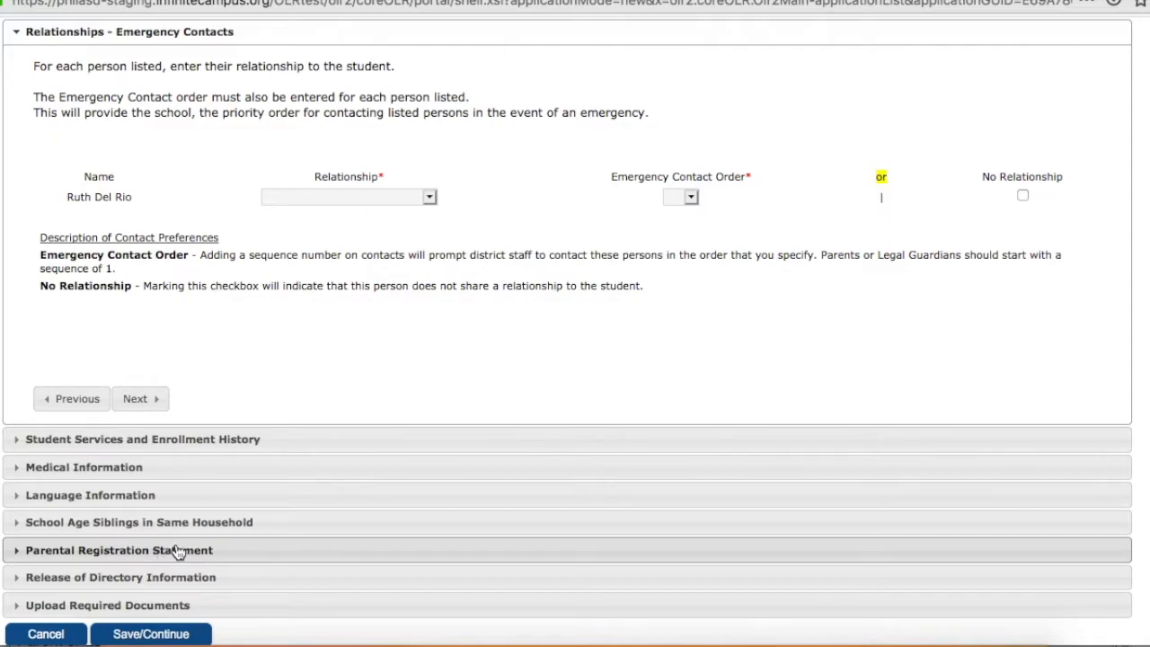
# Set the emergency contact's relationship to Grandparent with emergency contact order 2.
pyautogui.click(429, 197)
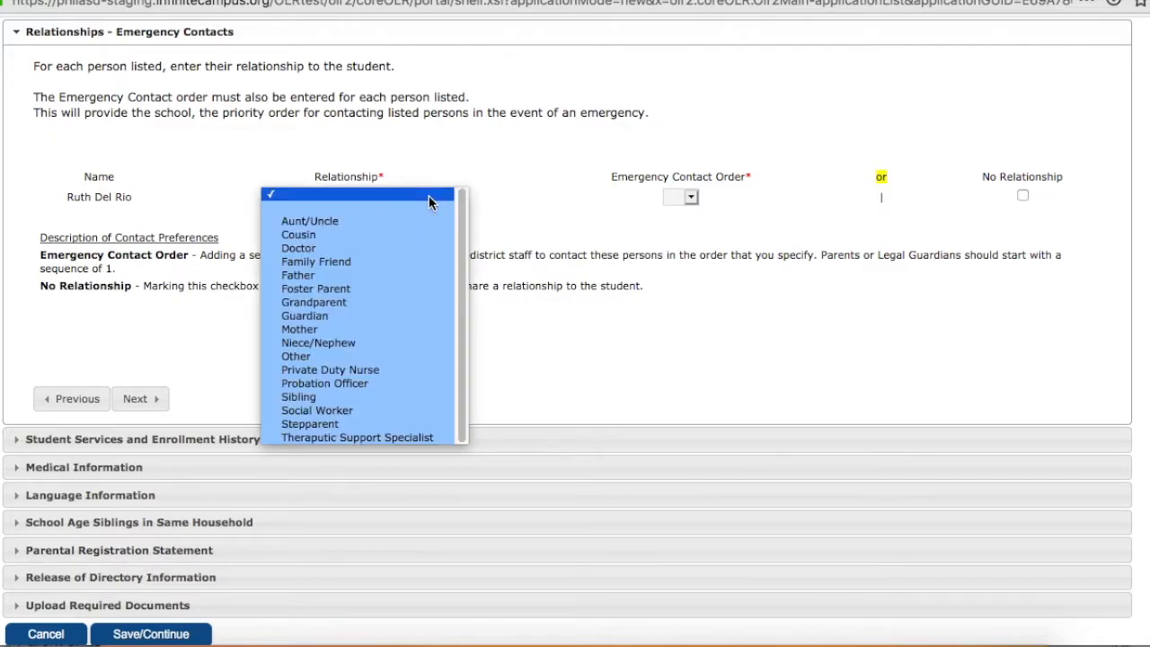
pyautogui.click(334, 302)
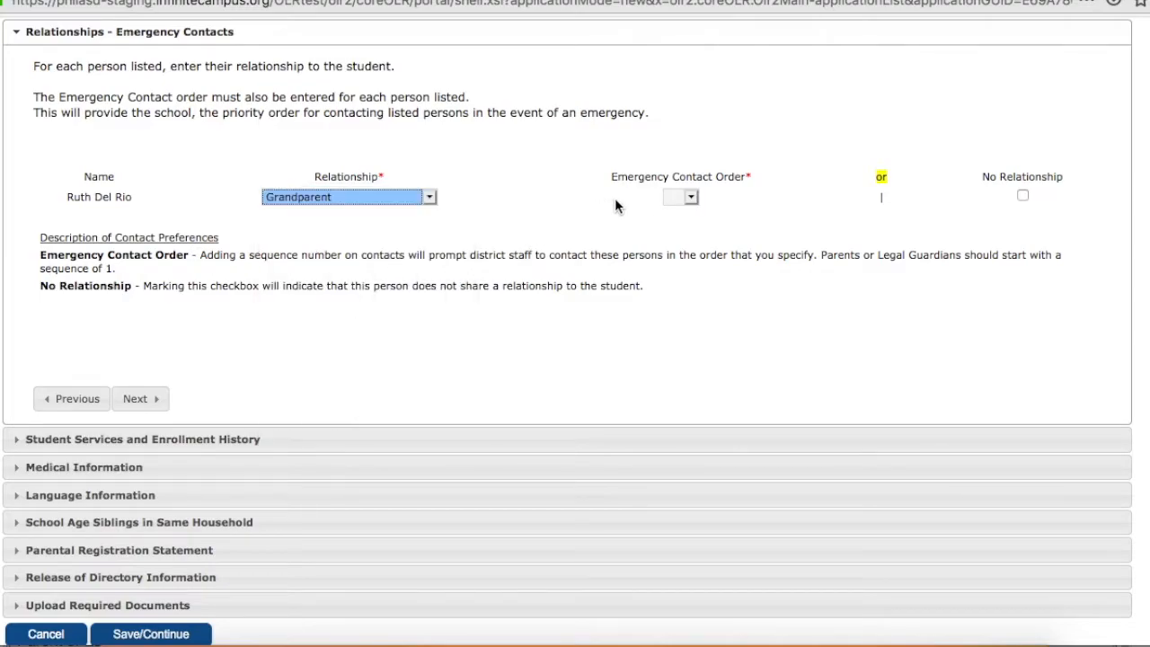
pyautogui.click(689, 197)
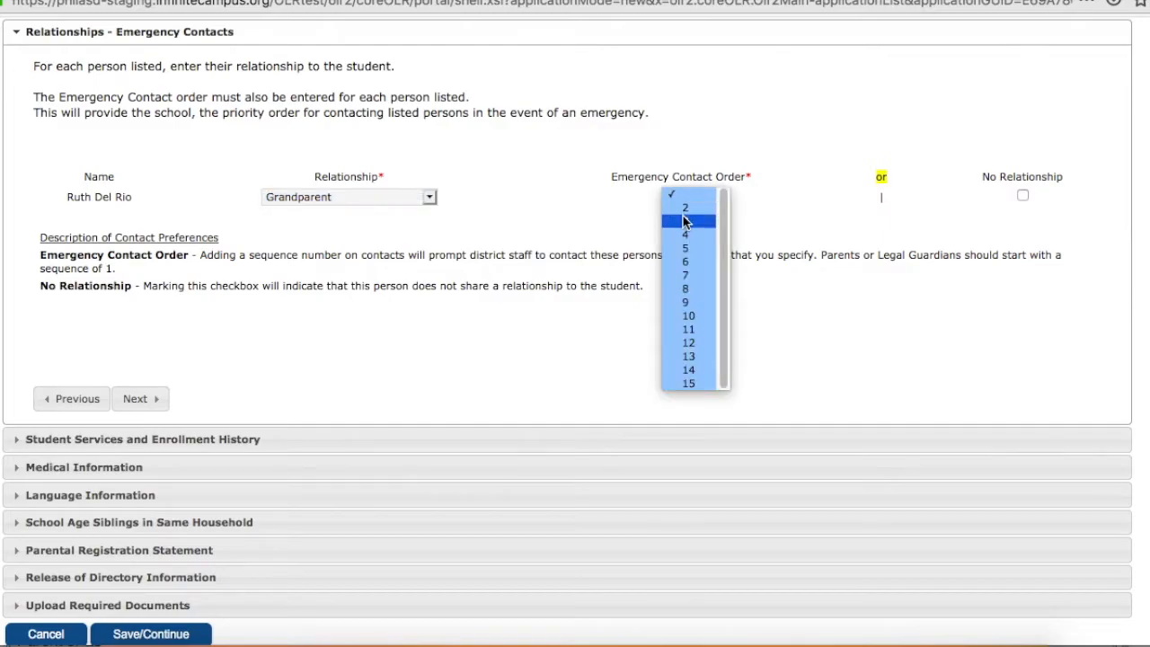
pyautogui.click(686, 210)
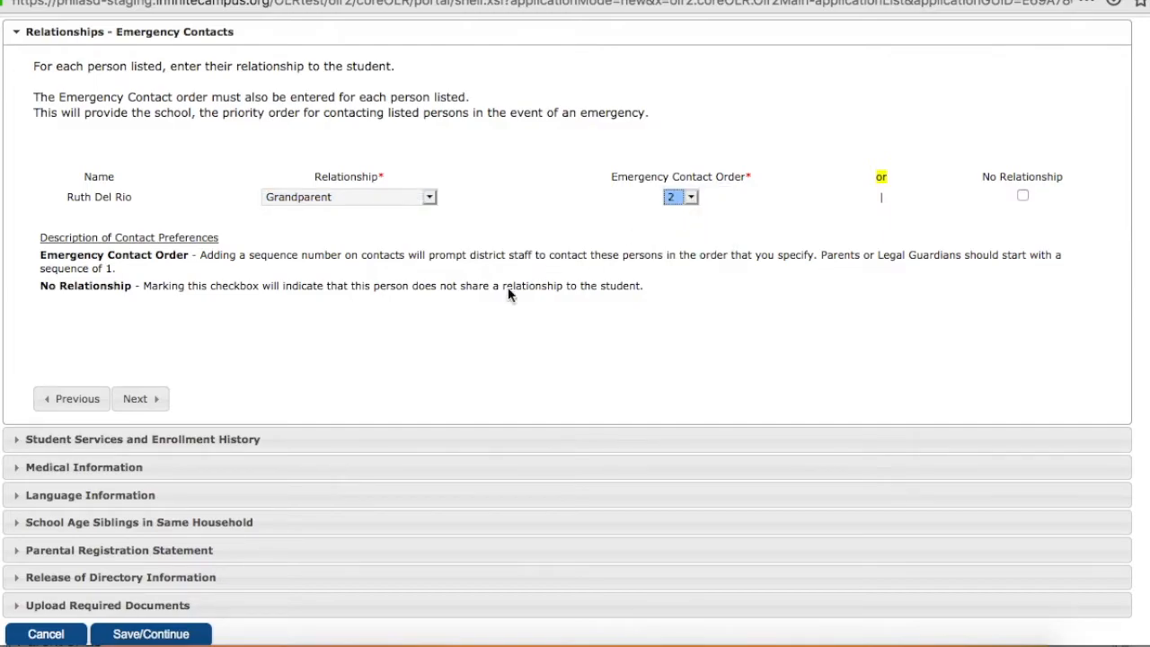
# Continue to Student Services and Enrollment History and answer No for Special Education Services, current IEP and current evaluation report.
pyautogui.click(140, 398)
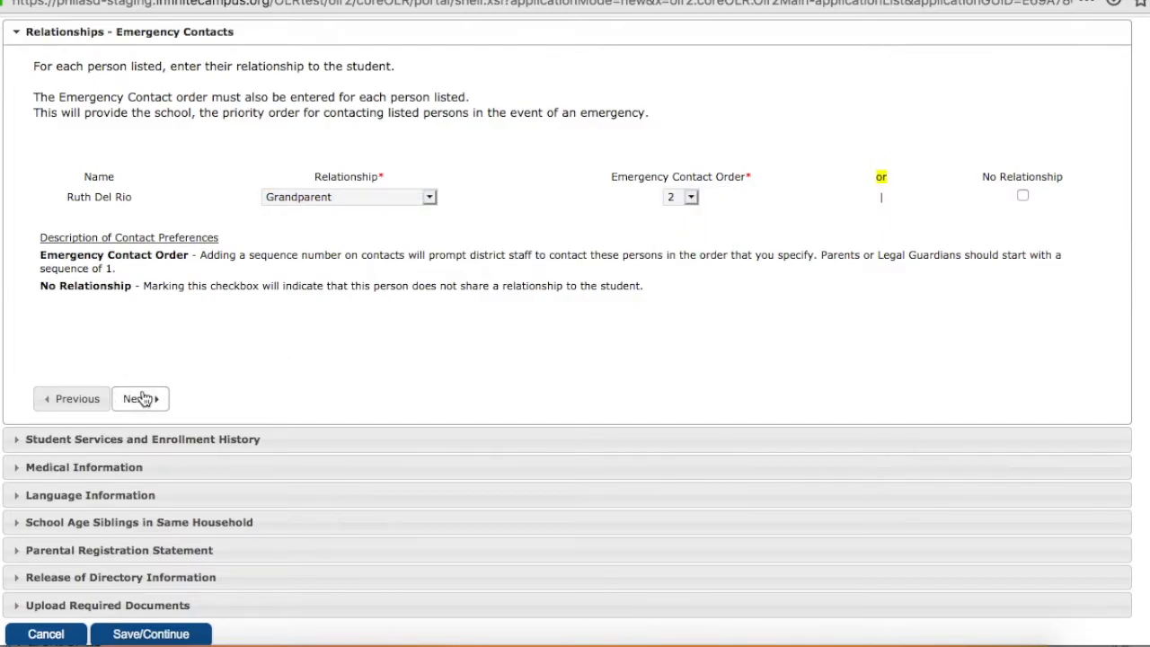
pyautogui.click(502, 244)
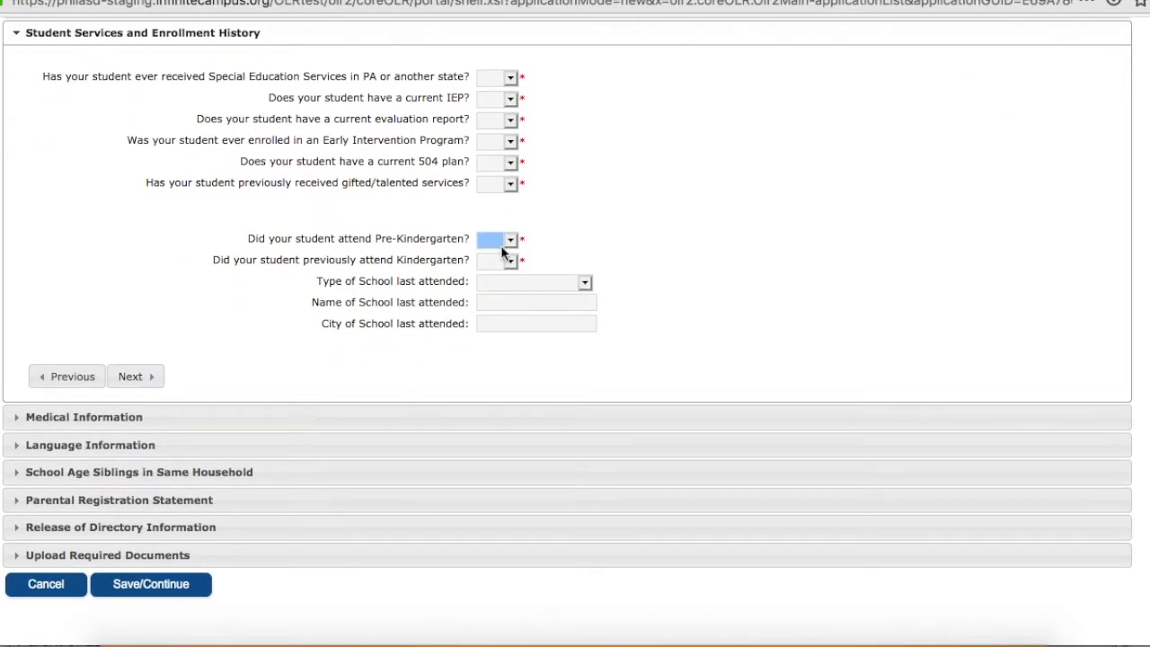
pyautogui.click(511, 78)
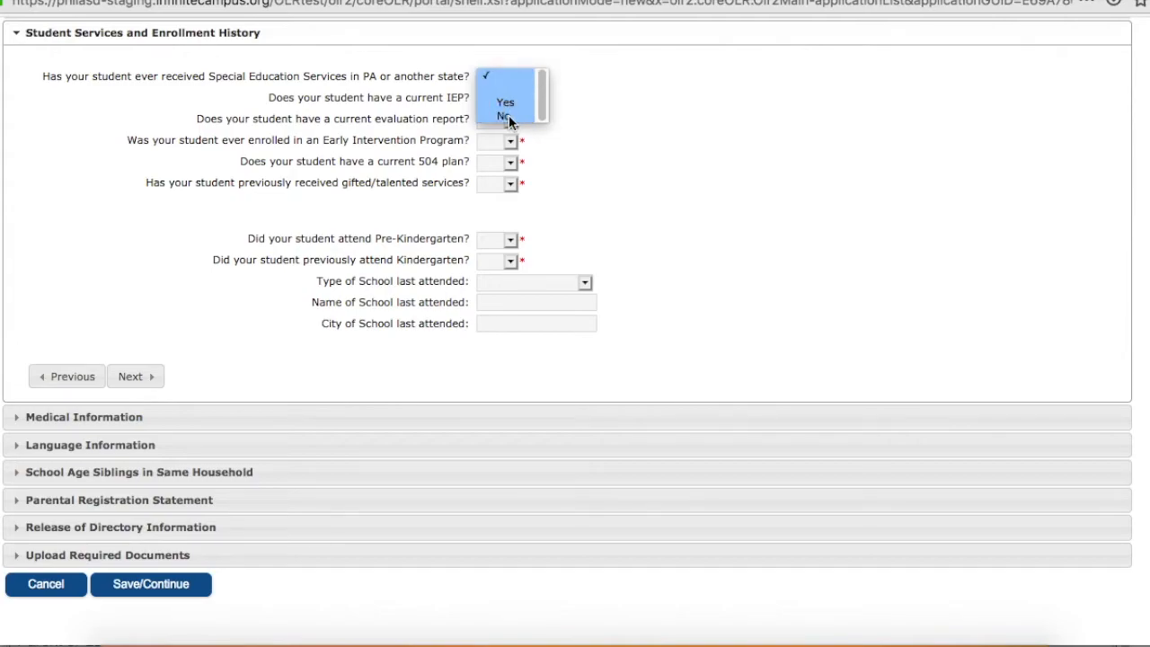
pyautogui.click(508, 115)
pyautogui.click(503, 98)
pyautogui.click(507, 137)
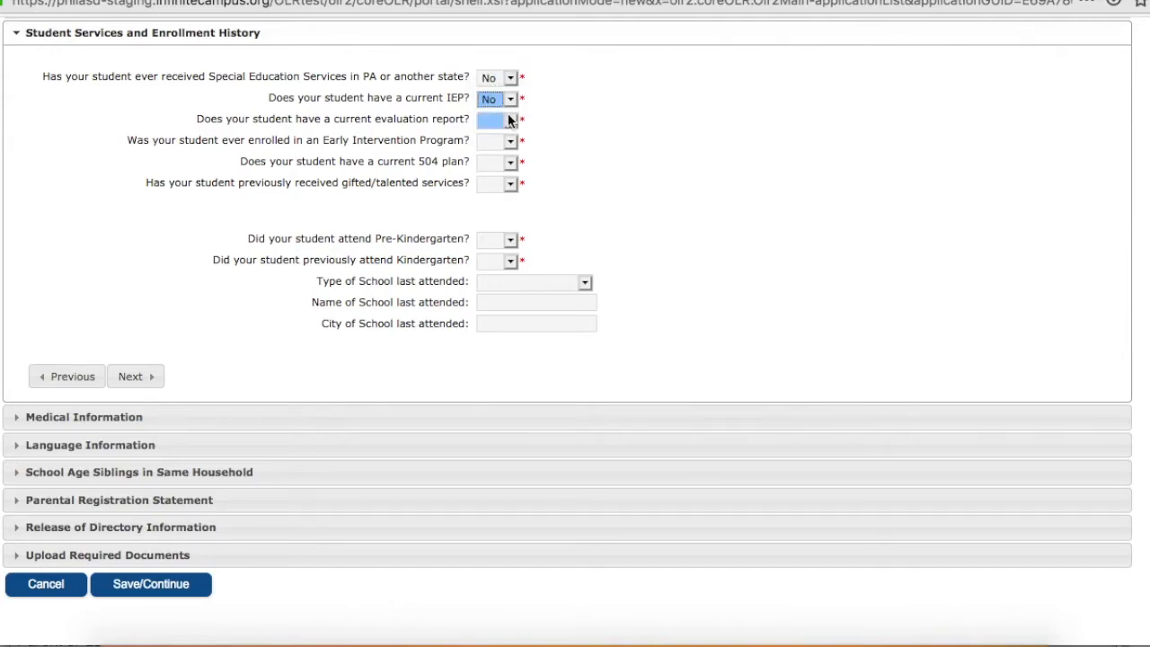
pyautogui.click(510, 118)
pyautogui.click(503, 155)
# Answer No for Early Intervention Program enrollment, current 504 plan and previous gifted/talented services.
pyautogui.click(511, 142)
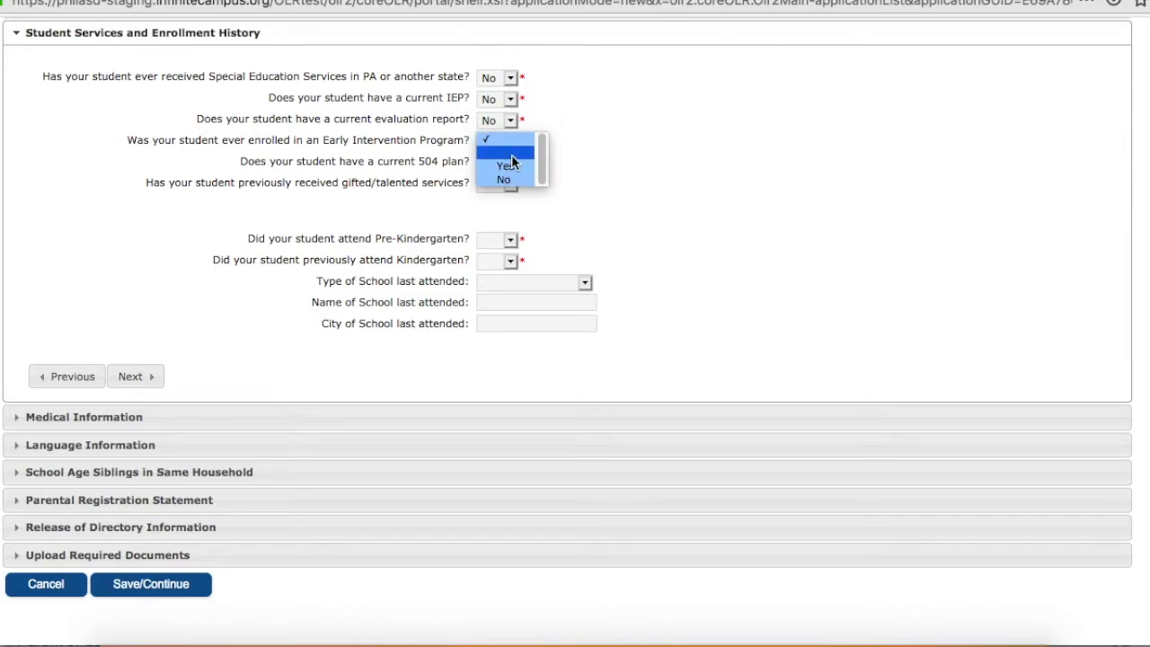
pyautogui.click(508, 179)
pyautogui.click(511, 163)
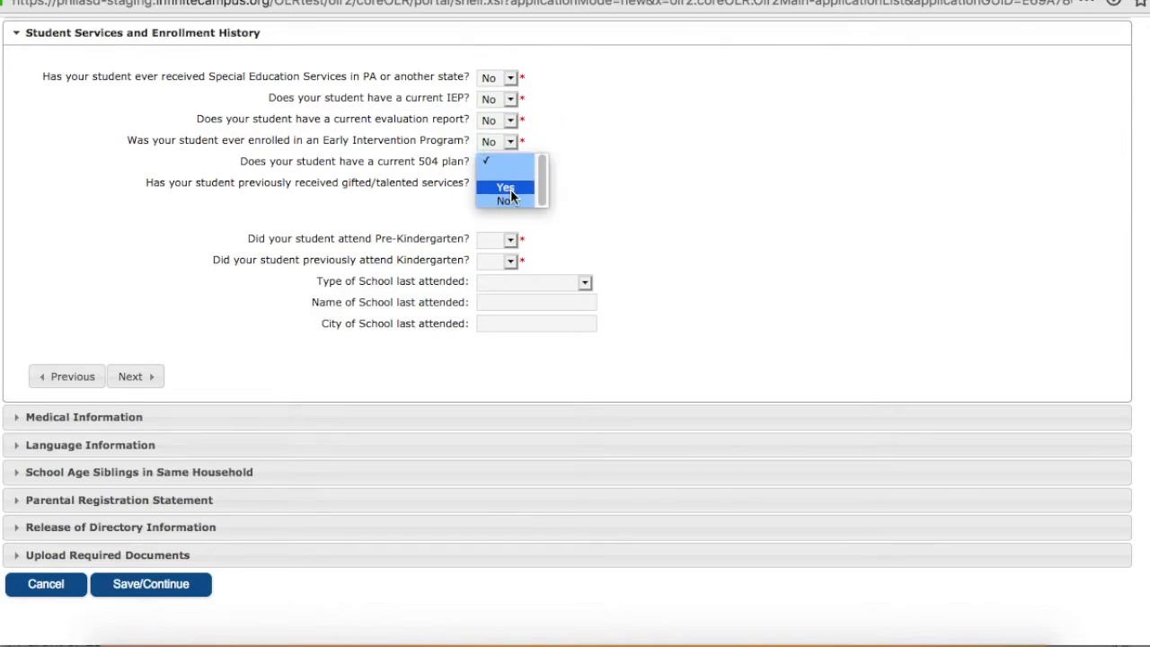
pyautogui.click(507, 202)
pyautogui.click(512, 184)
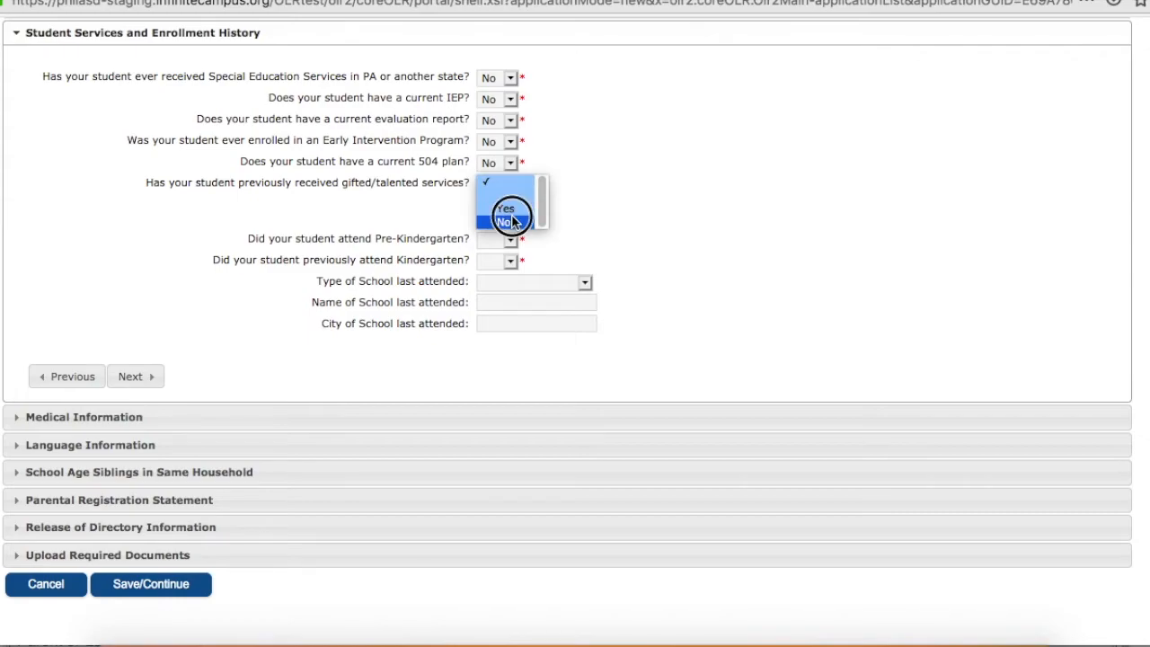
pyautogui.click(512, 222)
# Answer Yes for Pre-Kindergarten attendance and No for previous Kindergarten attendance, and continue to Medical Information.
pyautogui.click(508, 239)
pyautogui.click(505, 265)
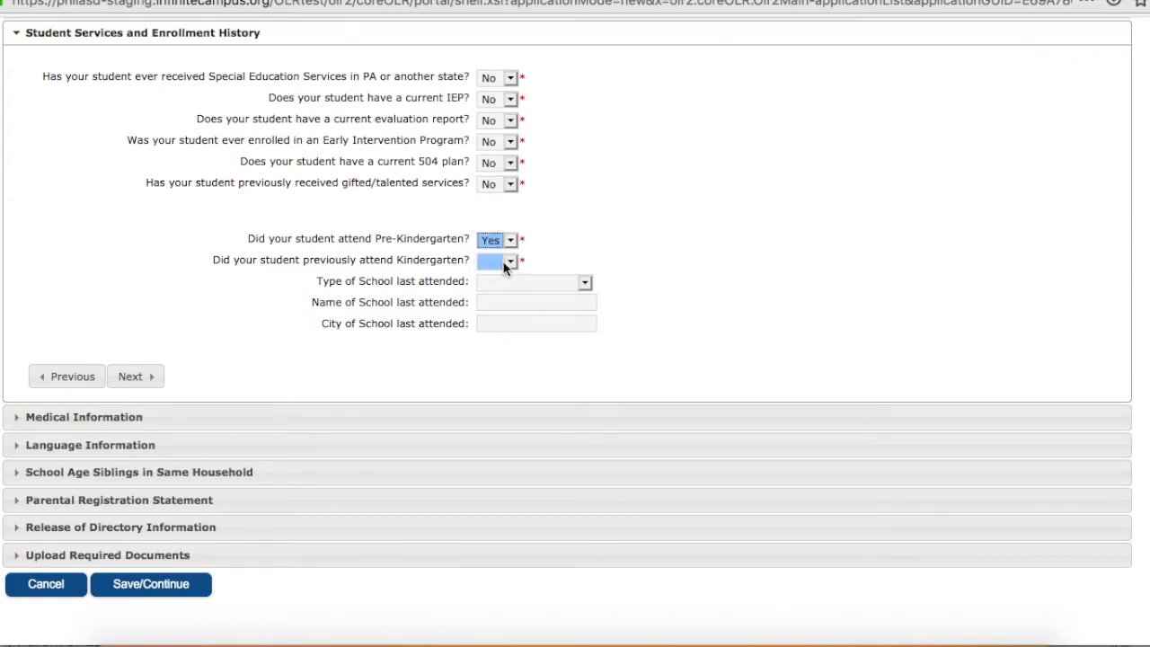
pyautogui.click(510, 262)
pyautogui.click(505, 302)
pyautogui.click(133, 377)
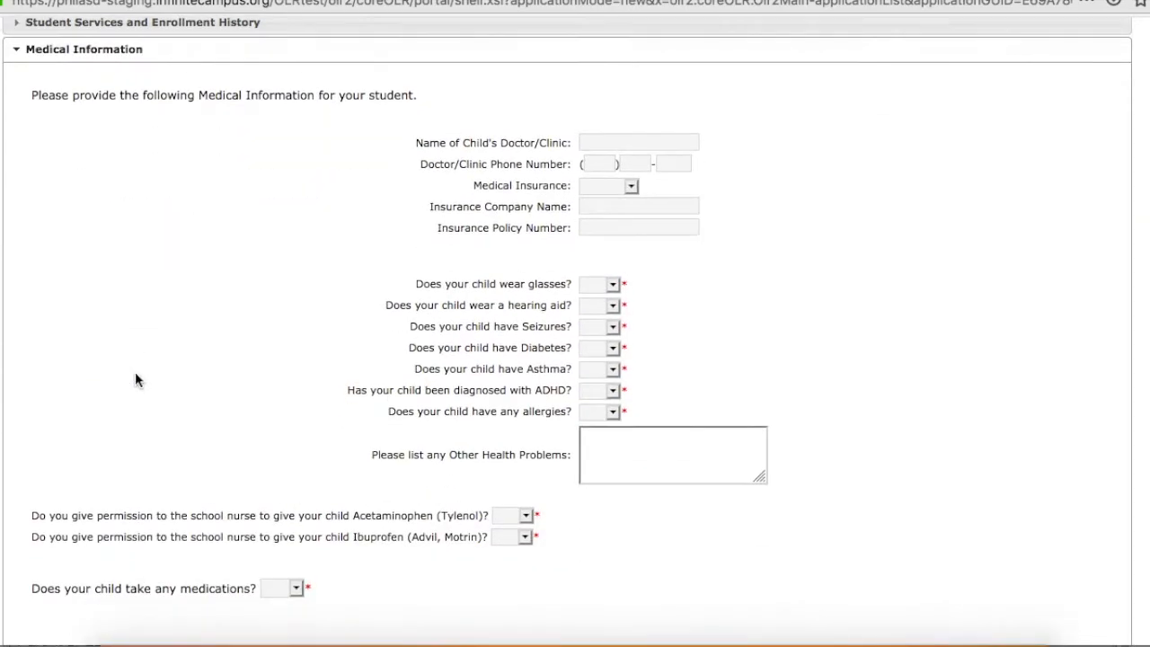
# Fill in the doctor's name and phone number, CHIP as medical insurance, Cigna as the insurance company, and the policy number.
pyautogui.write('Car')
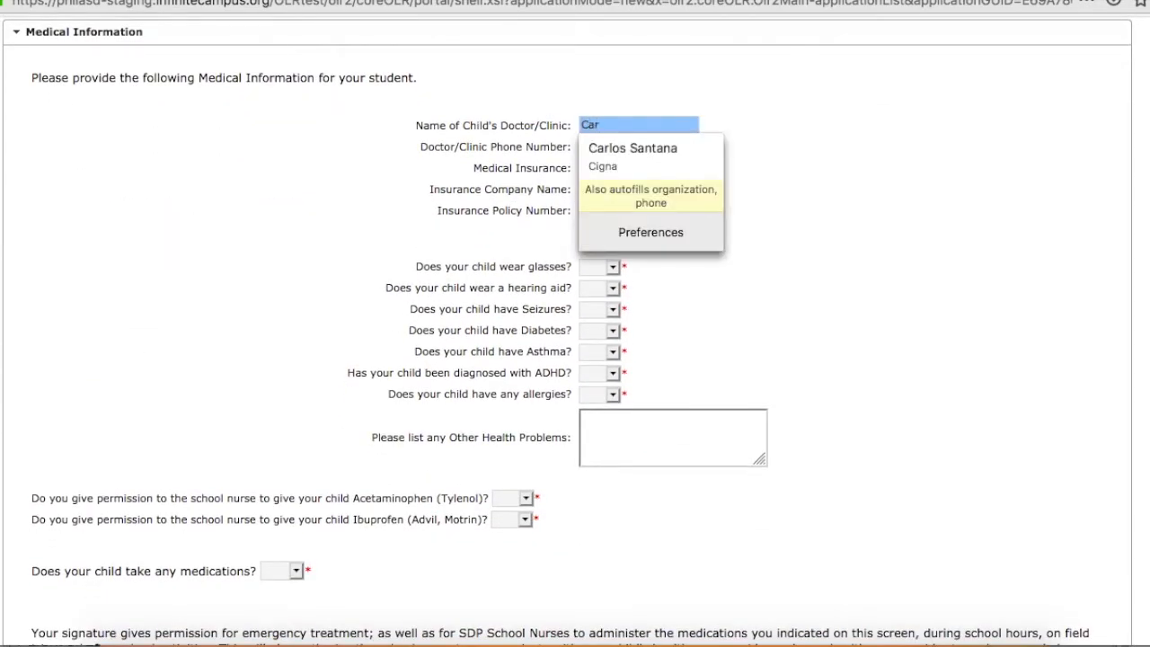
pyautogui.click(673, 149)
pyautogui.click(611, 168)
pyautogui.click(601, 208)
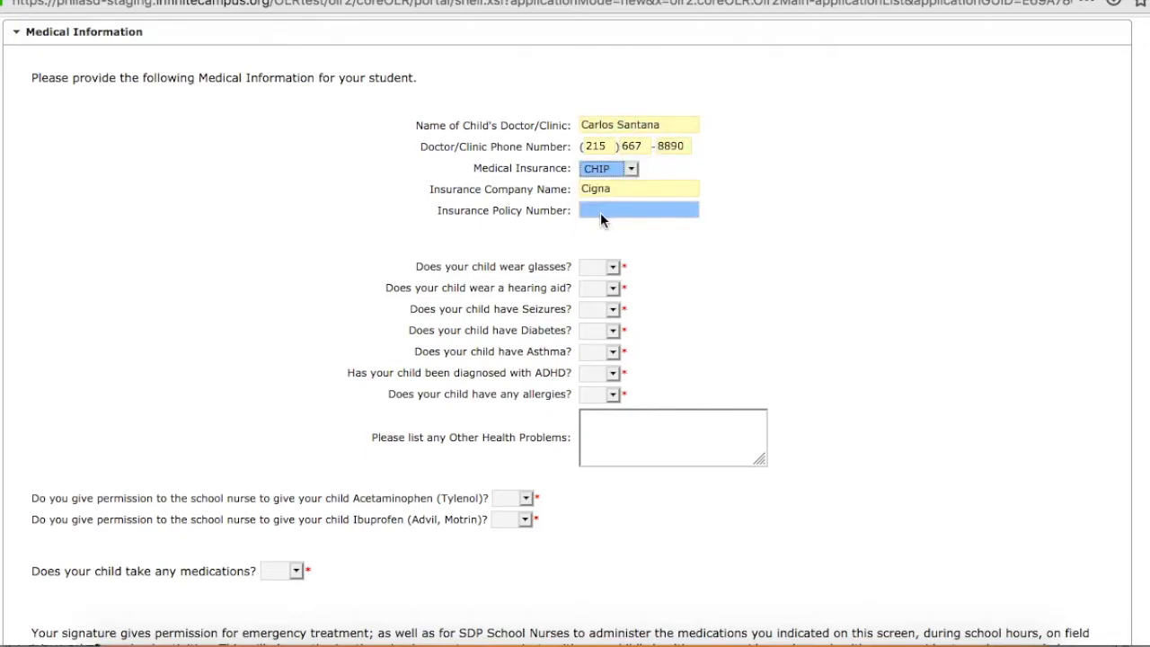
pyautogui.click(601, 210)
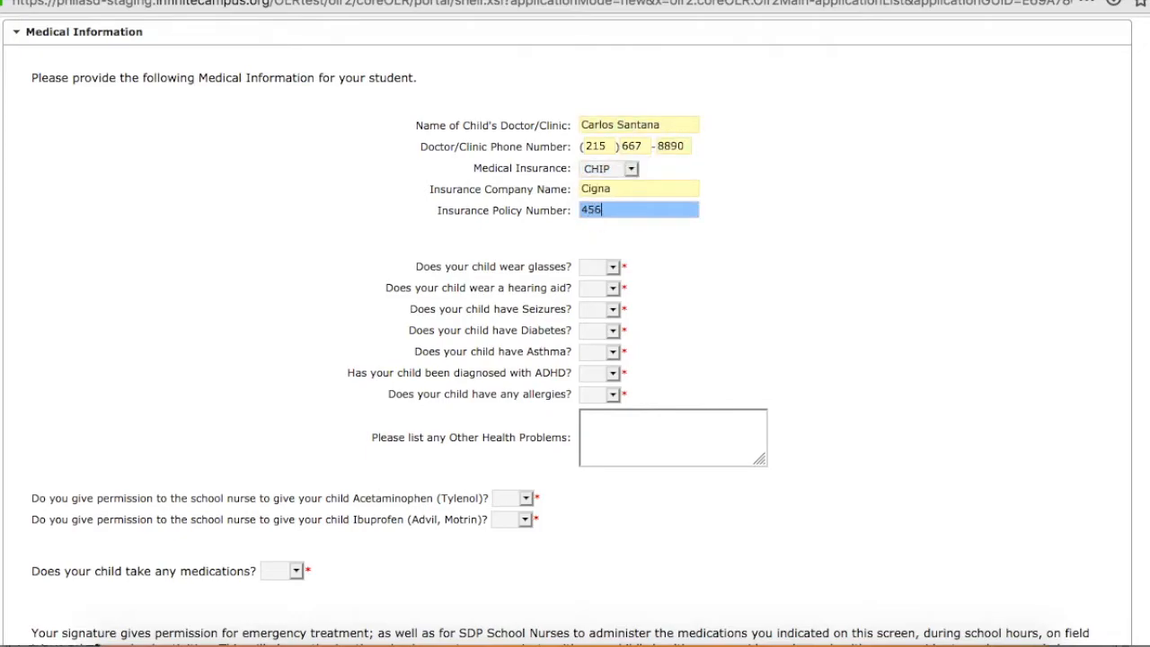
# Answer No for wearing glasses, Yes for wearing a hearing aid, and No for seizures.
pyautogui.click(601, 267)
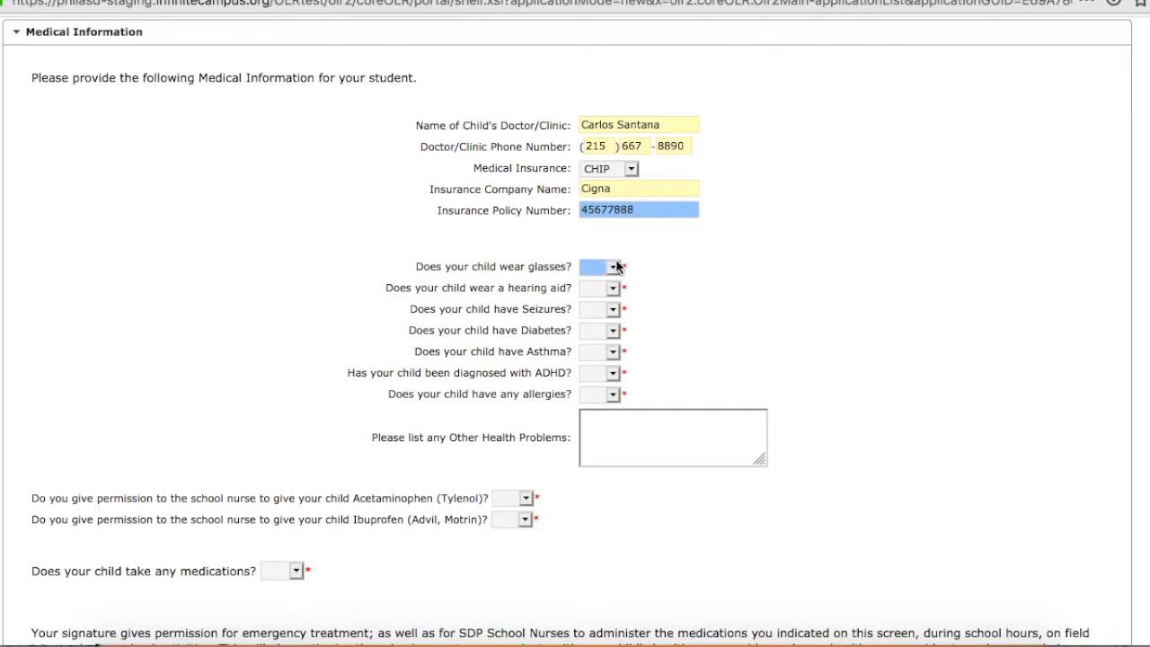
pyautogui.click(611, 305)
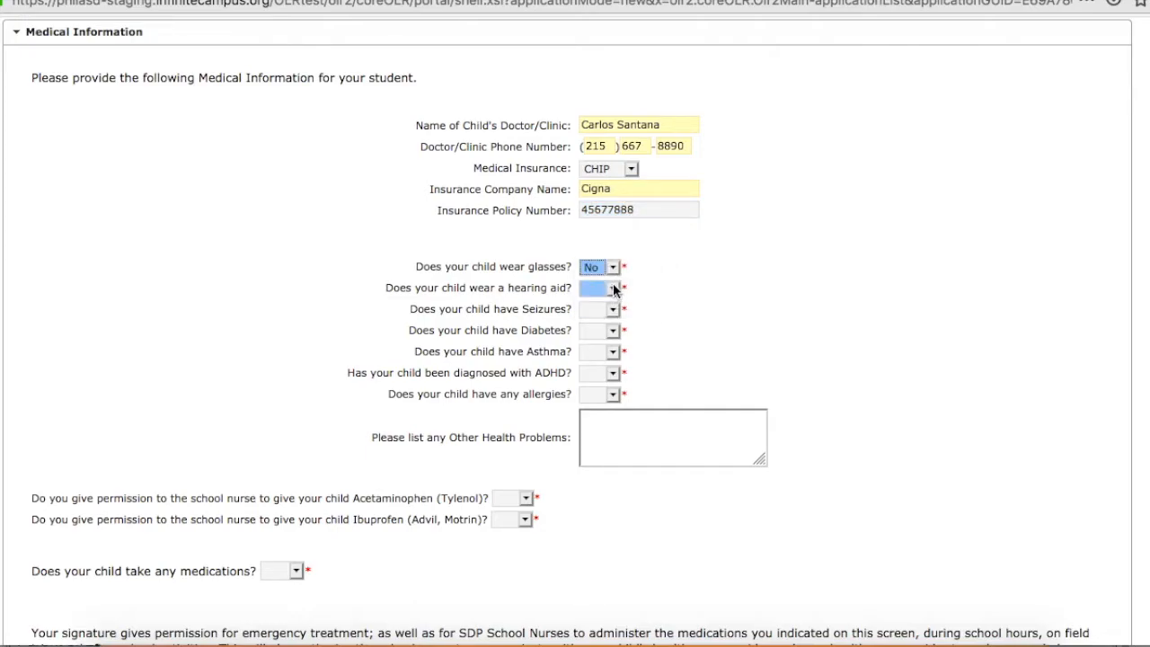
pyautogui.click(617, 289)
pyautogui.click(608, 311)
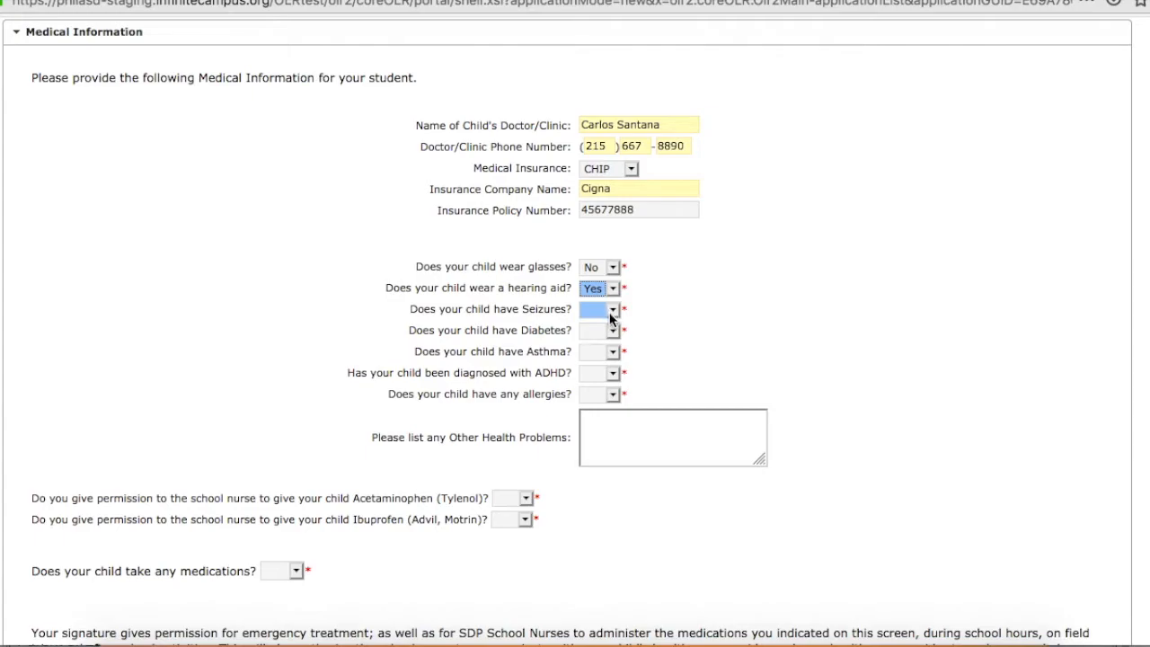
pyautogui.click(610, 311)
pyautogui.click(607, 350)
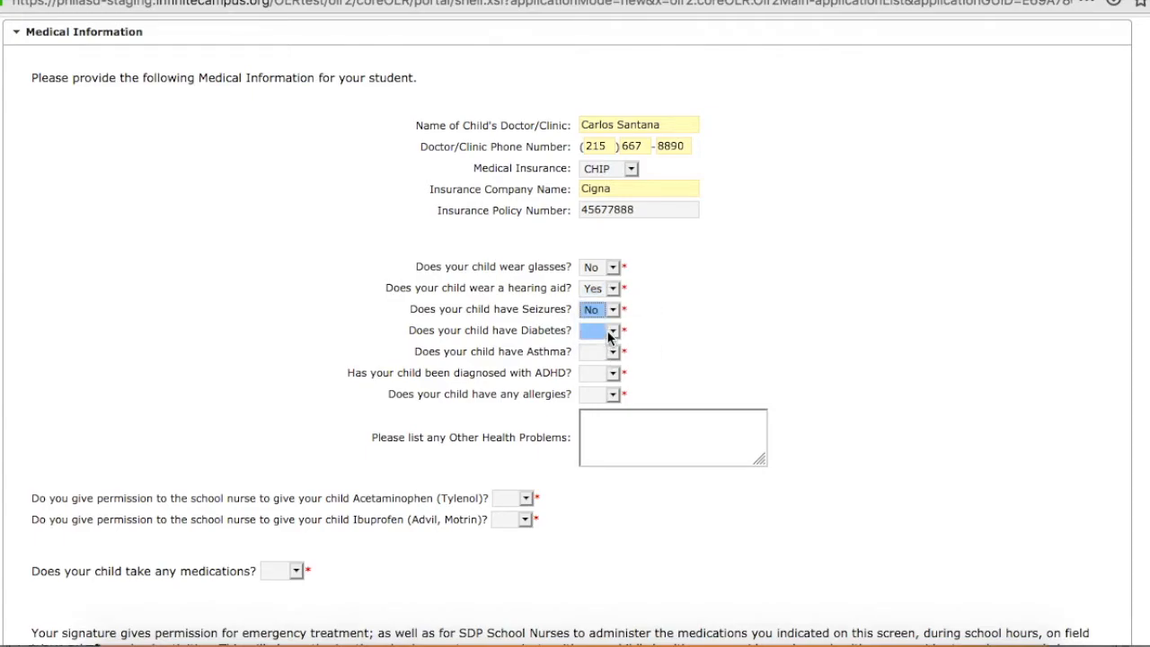
# Answer No for diabetes, Yes for asthma, and No for an ADHD diagnosis.
pyautogui.click(602, 331)
pyautogui.click(609, 371)
pyautogui.click(612, 353)
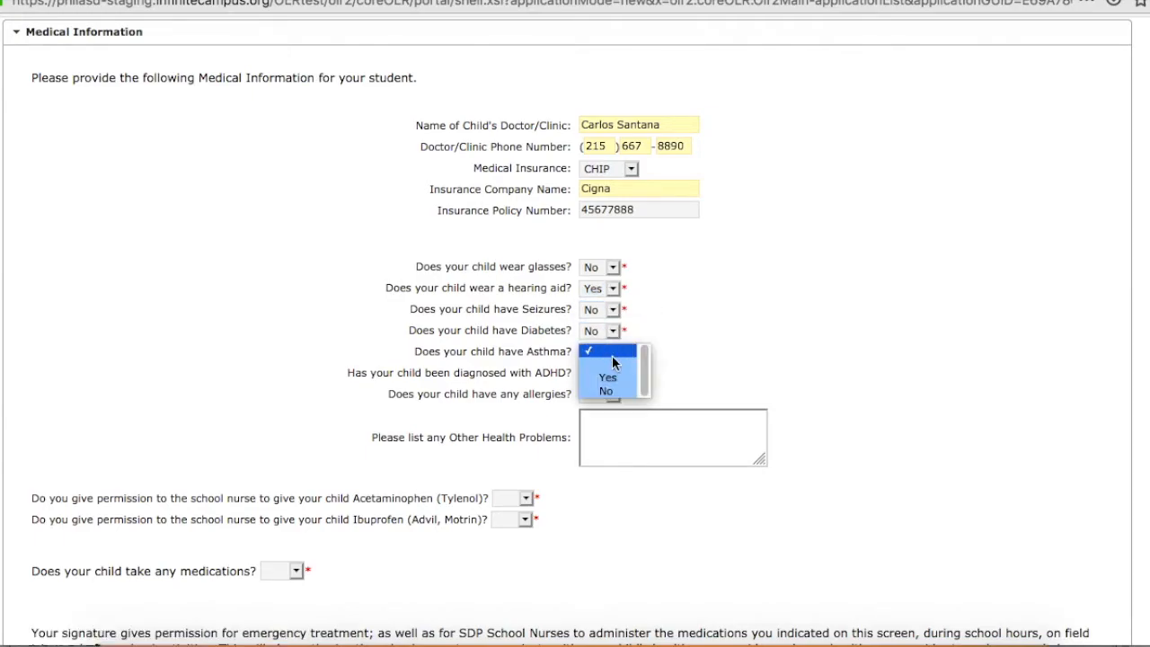
pyautogui.click(606, 377)
pyautogui.click(618, 376)
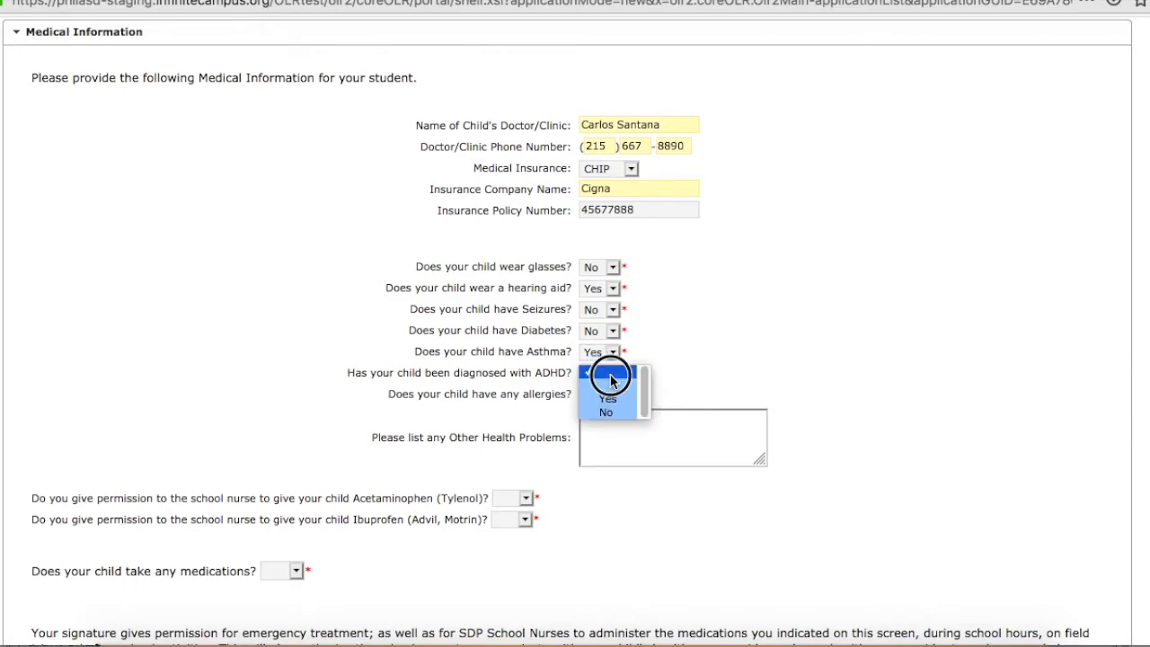
pyautogui.click(608, 412)
# Answer Yes for allergies and list Penicillin as the child's allergy.
pyautogui.click(614, 396)
pyautogui.click(611, 395)
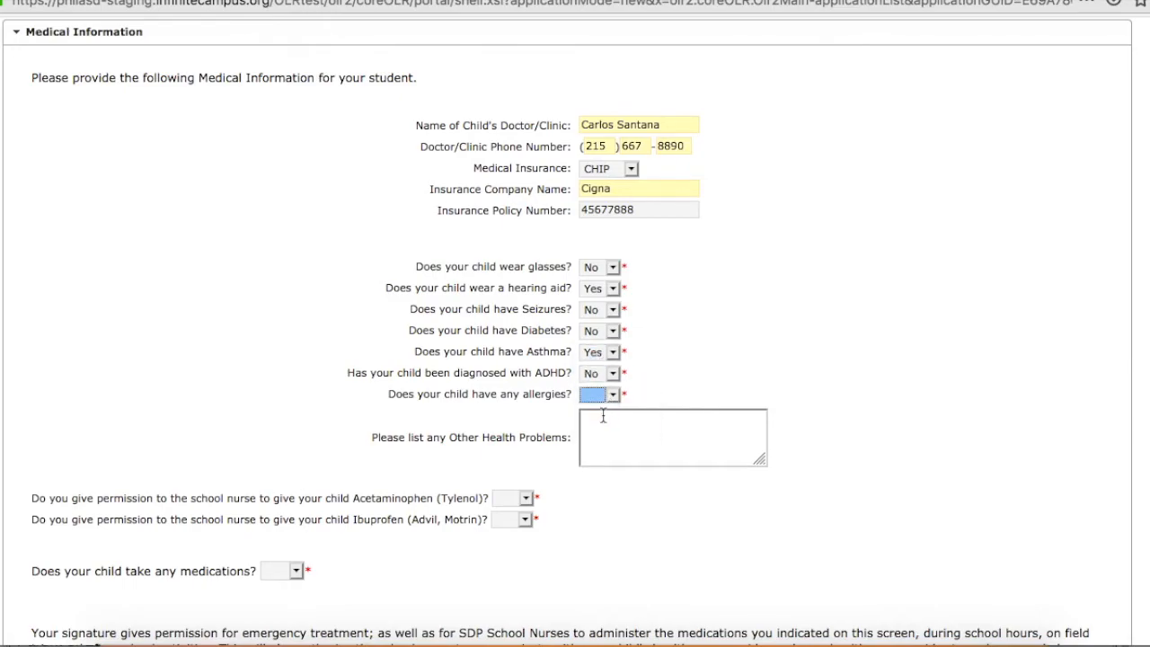
pyautogui.click(611, 398)
pyautogui.click(595, 418)
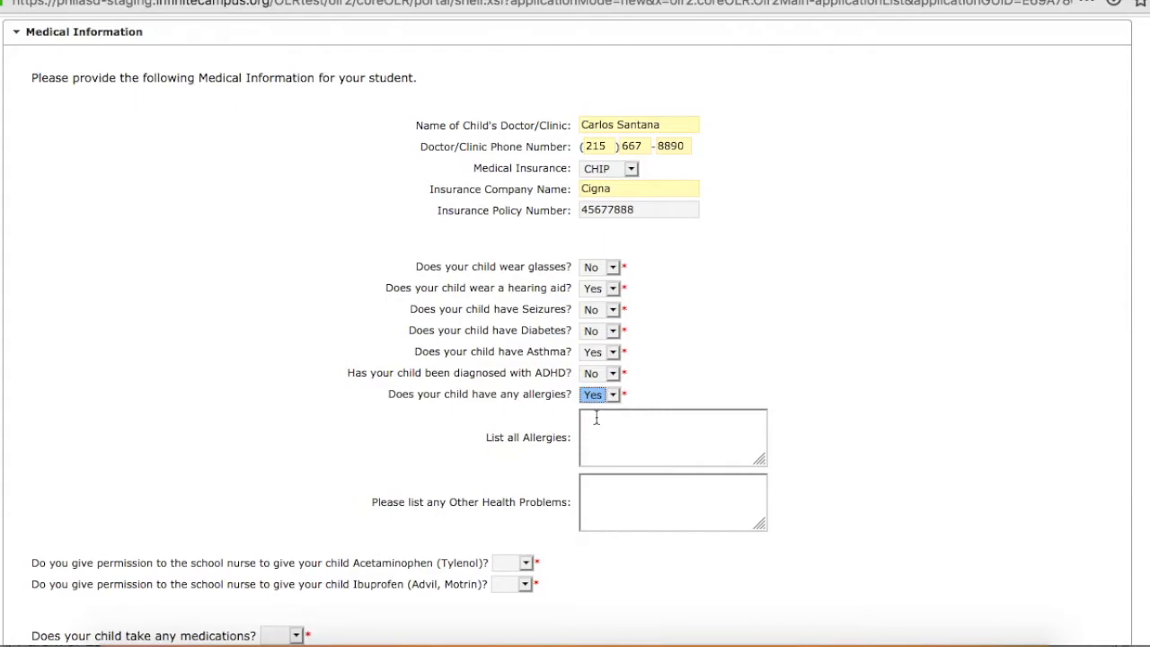
pyautogui.write('Penicill')
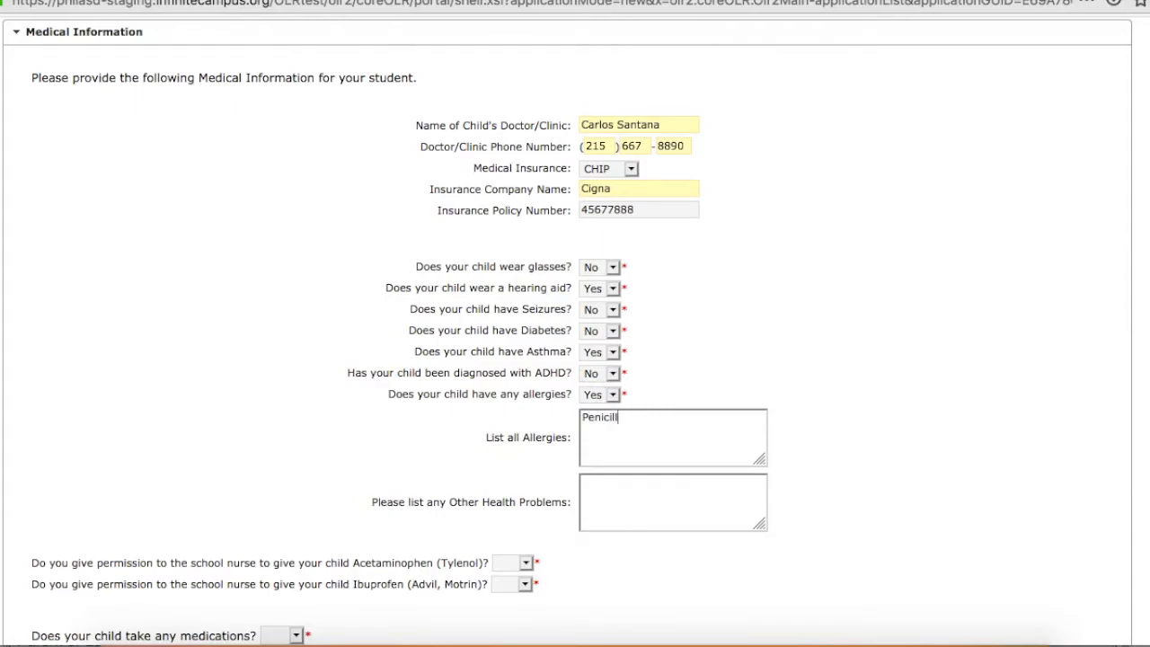
pyautogui.write('in')
# Give the school nurse permission to administer both Acetaminophen and Ibuprofen by answering Yes to each question.
pyautogui.click(526, 563)
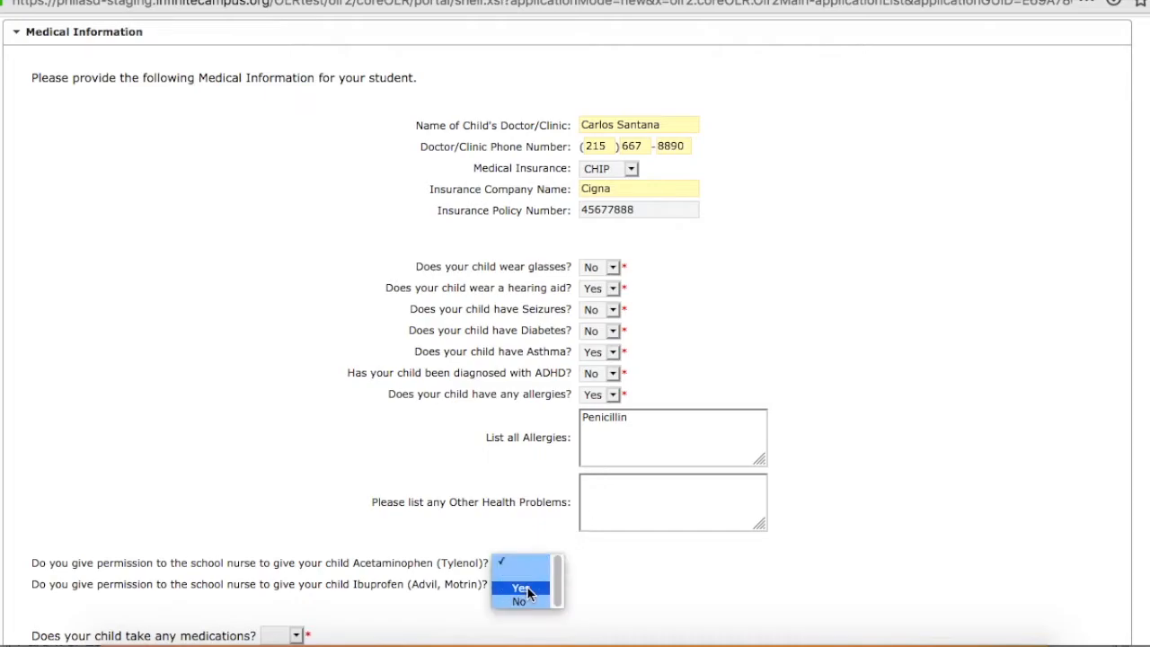
pyautogui.click(526, 589)
pyautogui.scroll(1, 782, 420)
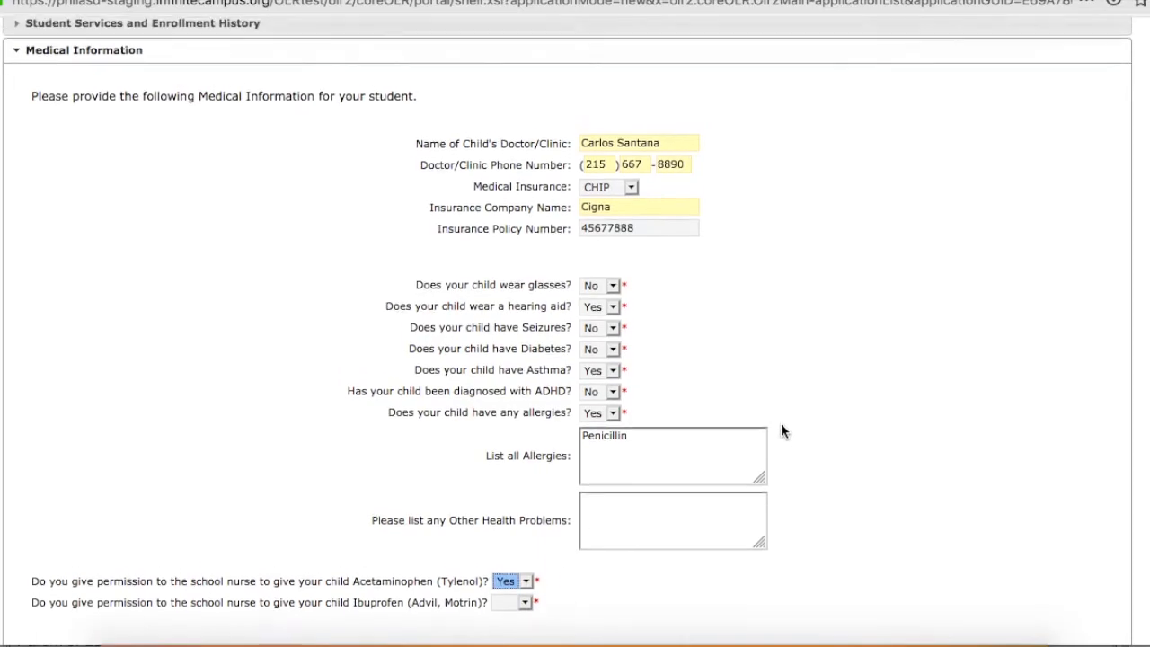
pyautogui.scroll(-5, 781, 423)
pyautogui.click(528, 215)
pyautogui.click(537, 235)
# Answer Yes to the child taking medications to reveal the medication fields, and change the answer to No.
pyautogui.click(286, 264)
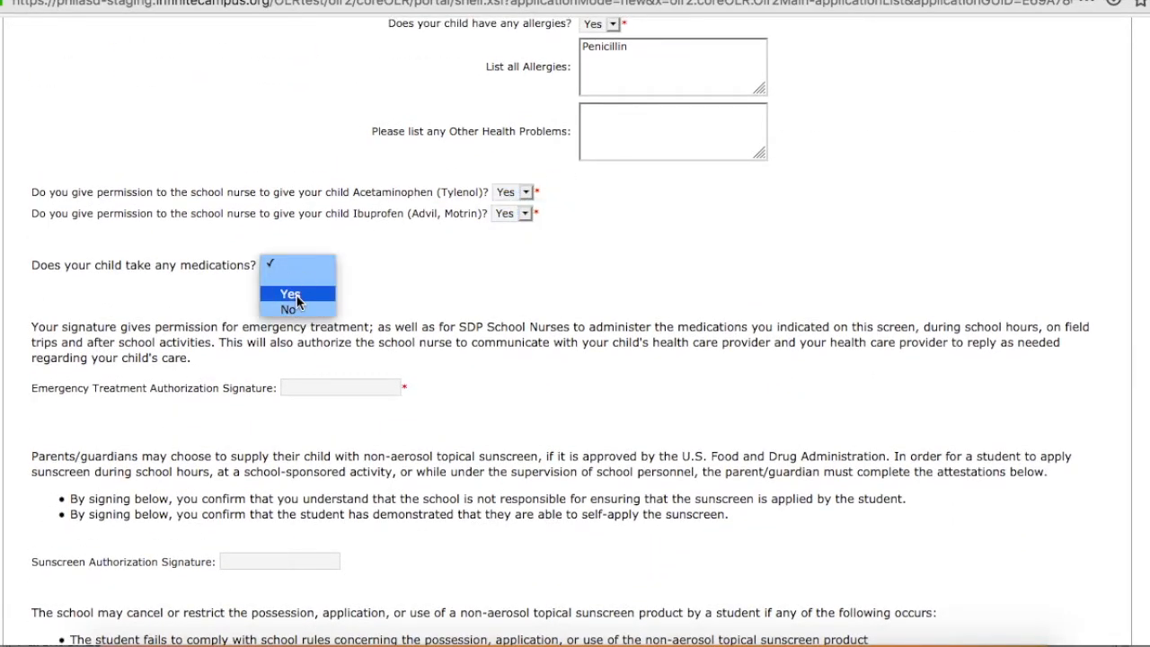
pyautogui.click(290, 294)
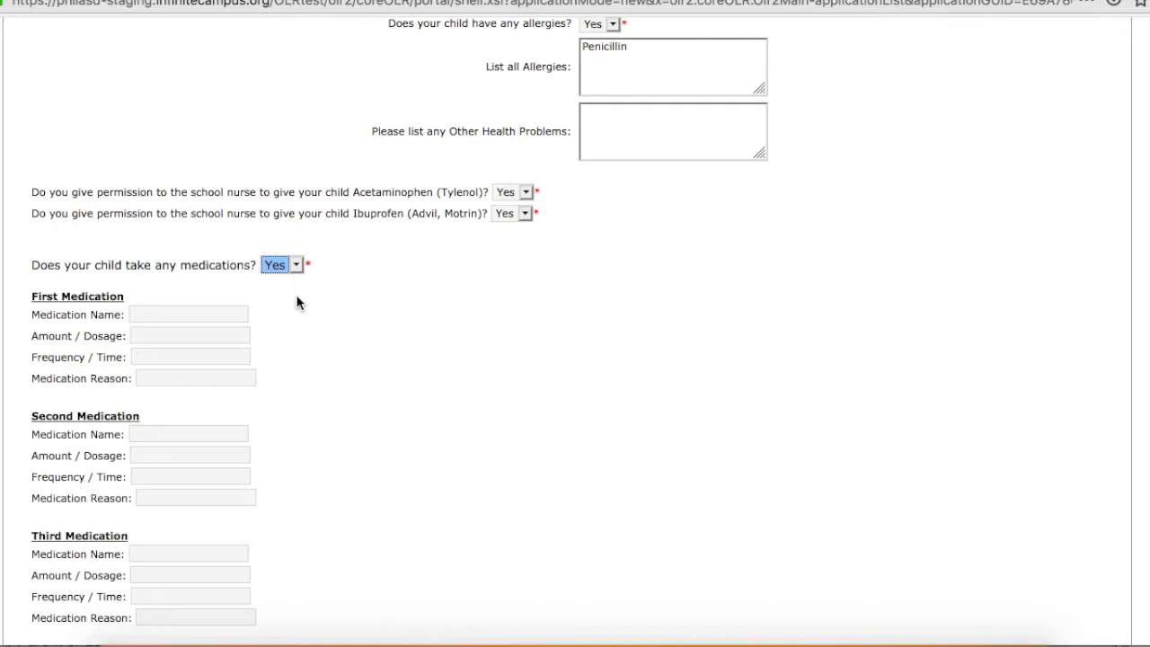
pyautogui.click(298, 265)
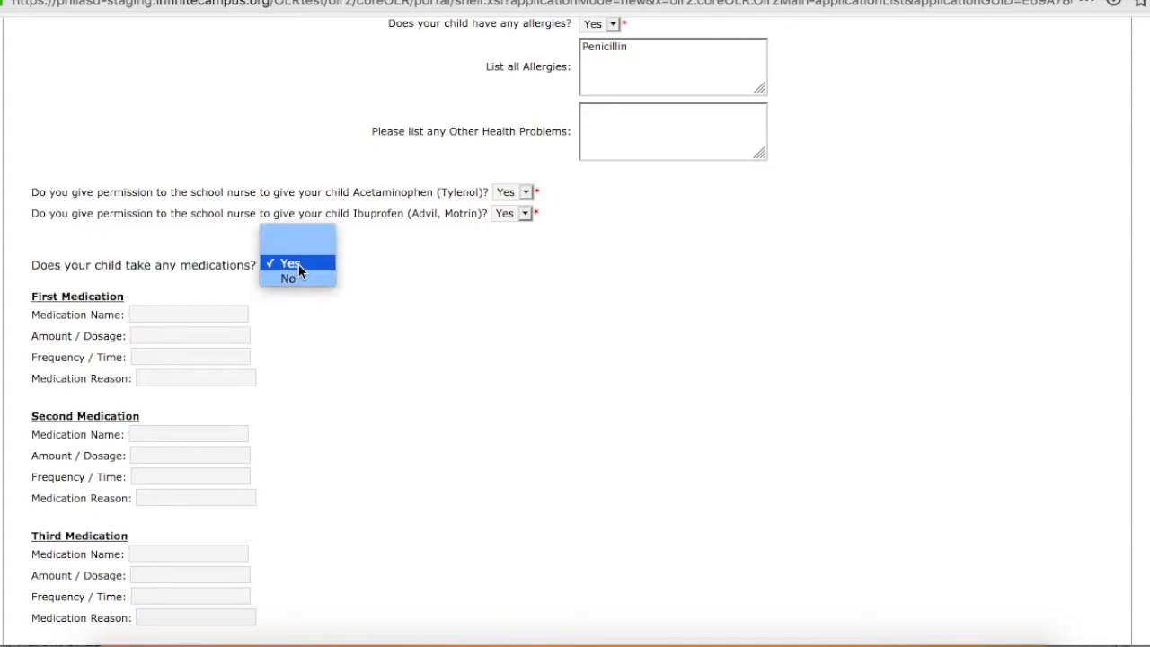
pyautogui.click(294, 278)
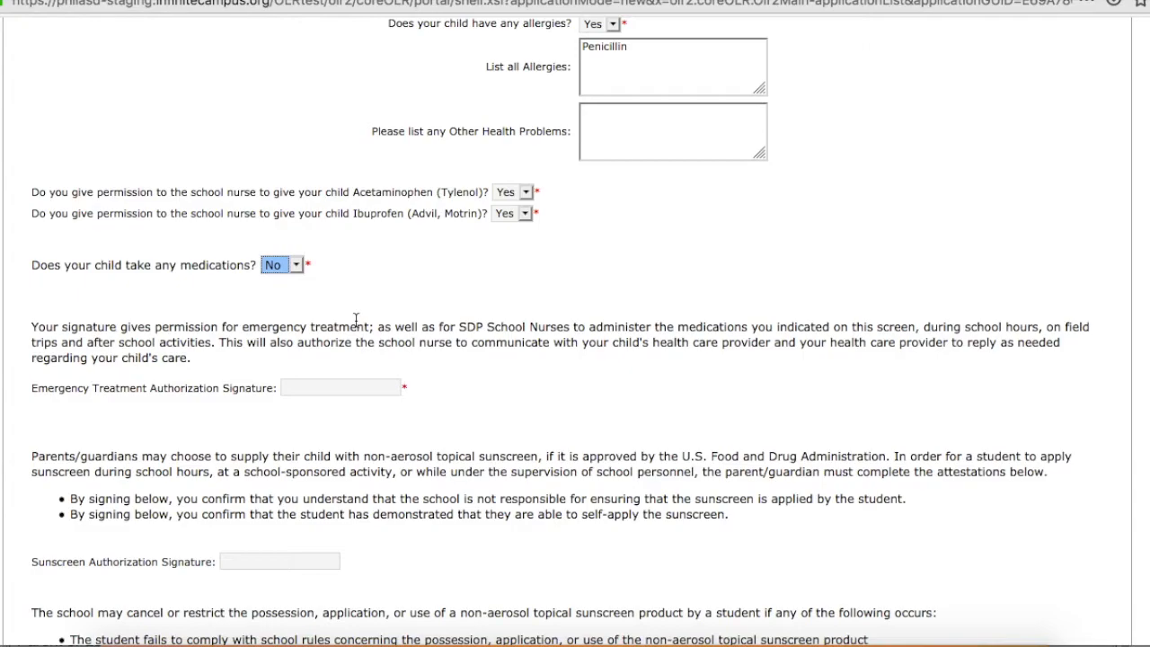
# Sign the emergency treatment and sunscreen authorizations with the guardian's full name, and continue to Language Information.
pyautogui.click(337, 384)
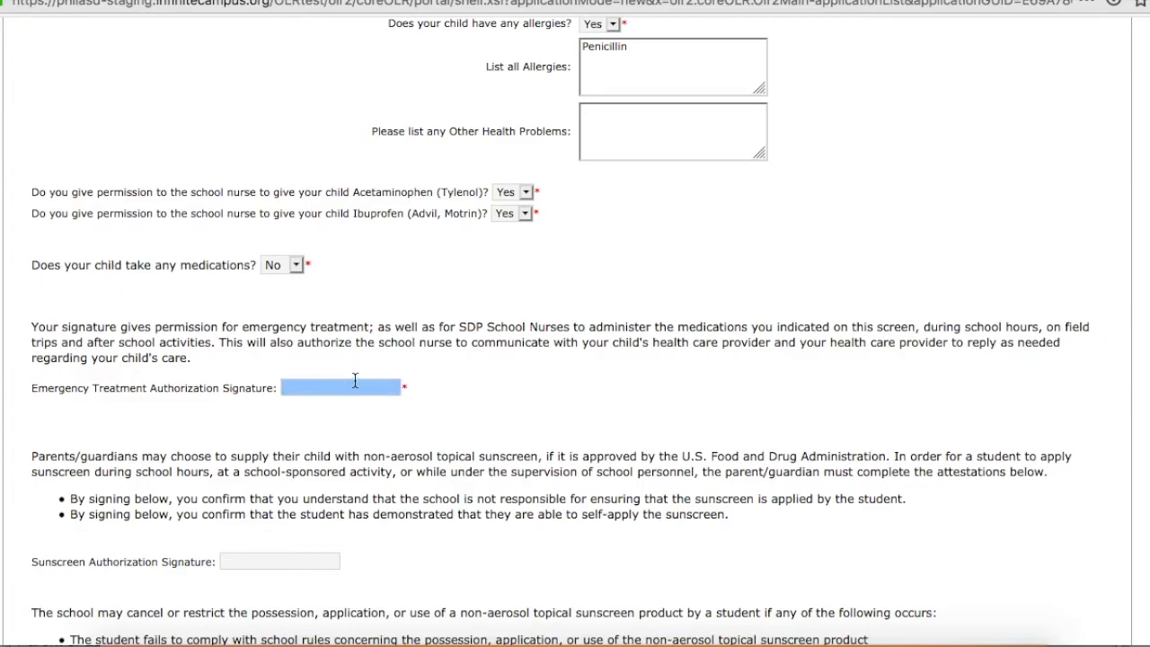
pyautogui.scroll(-3, 441, 452)
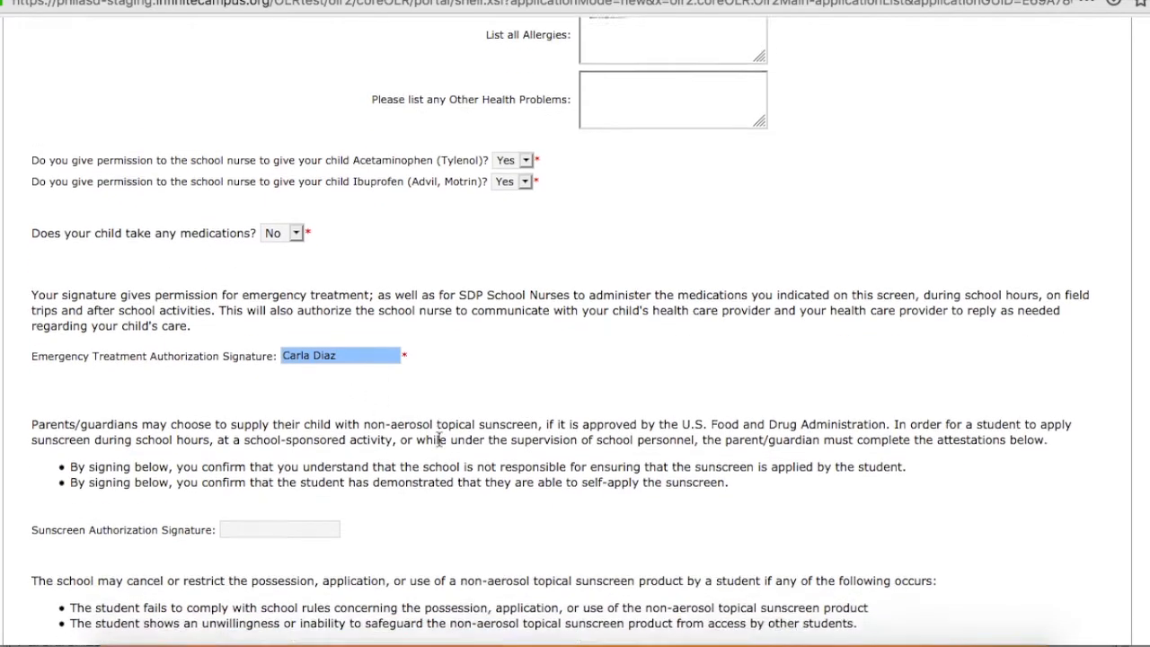
pyautogui.press('Tab')
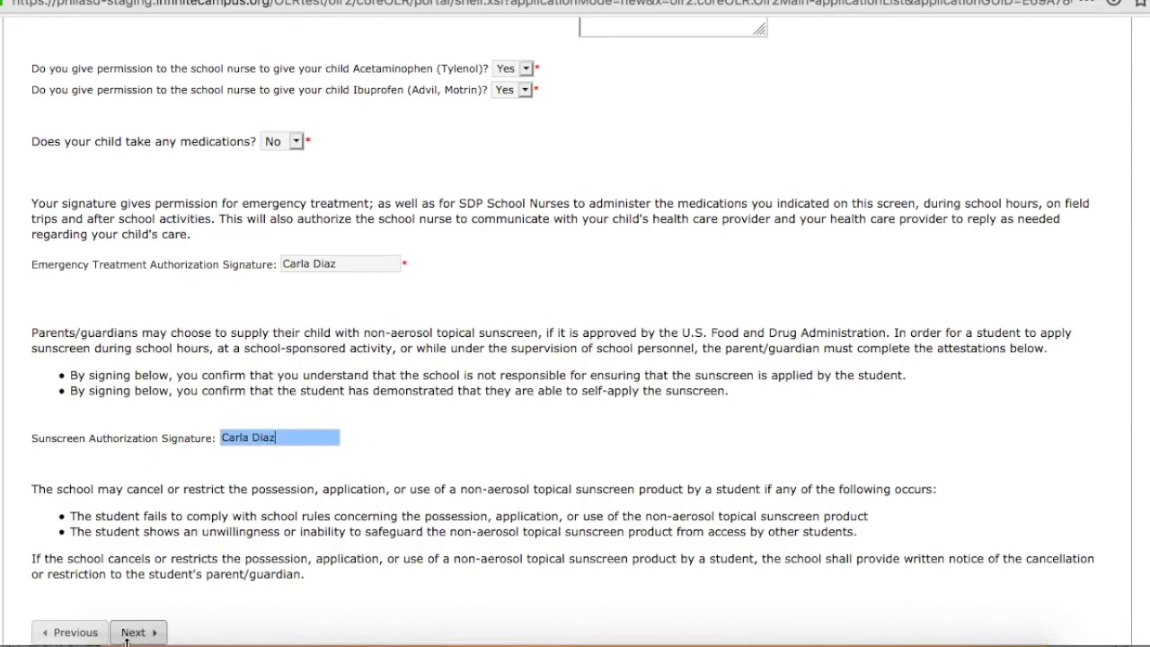
pyautogui.click(140, 633)
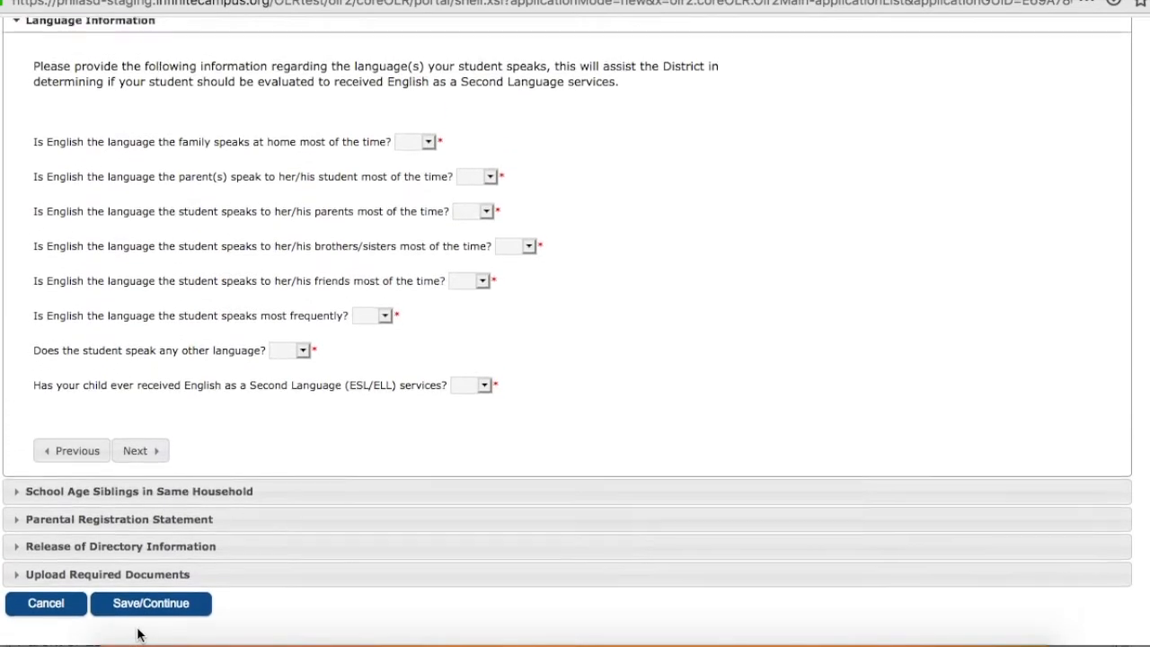
# Answer No to English being the family's main home language and choose Spanish as the language spoken at home.
pyautogui.click(433, 154)
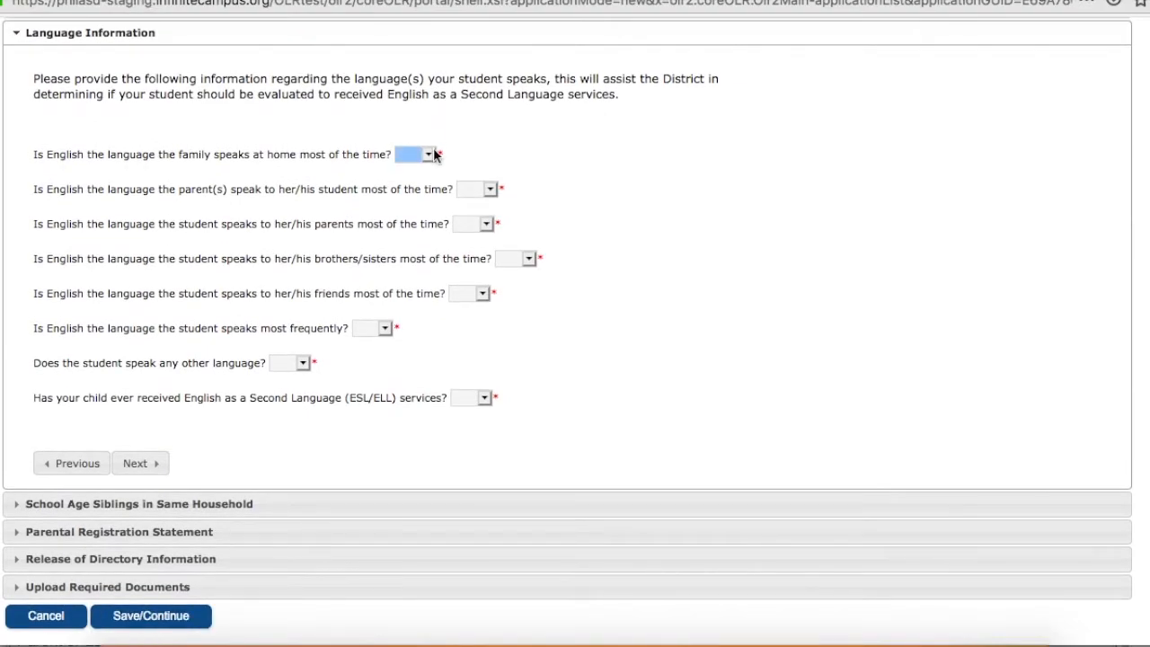
pyautogui.click(433, 154)
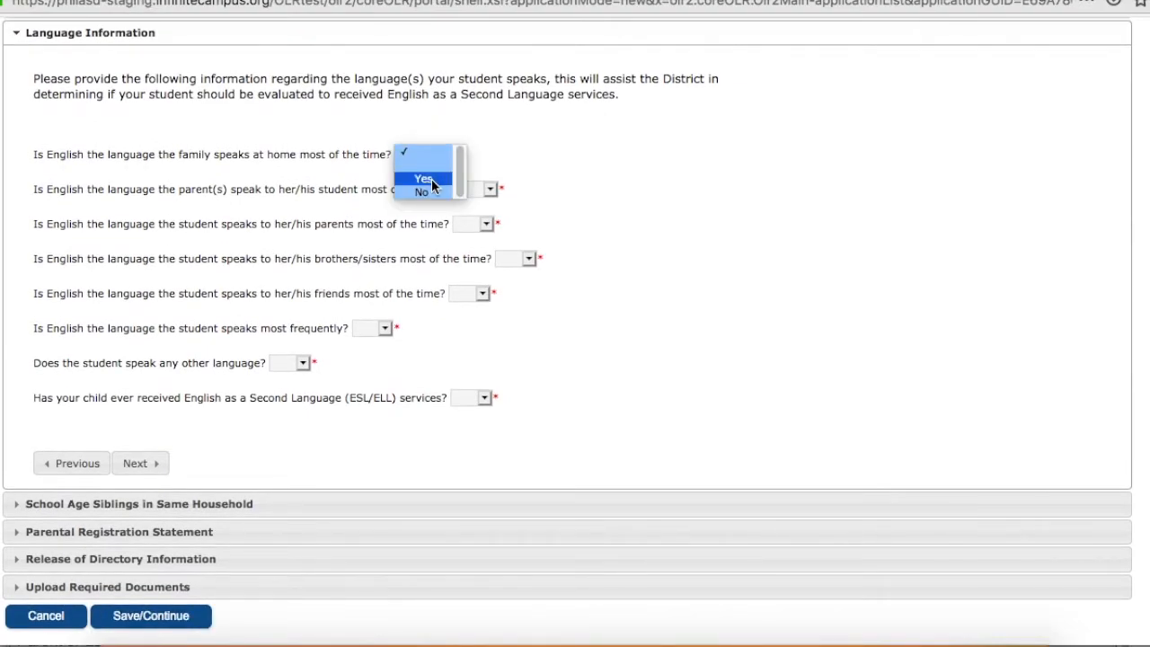
pyautogui.click(428, 192)
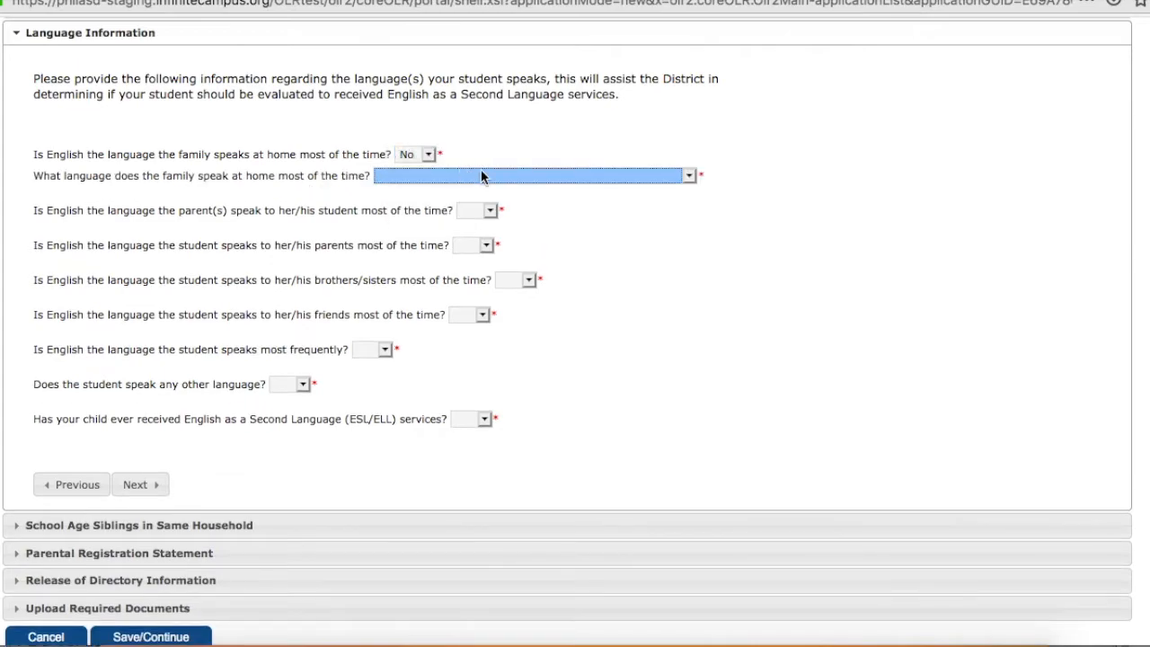
pyautogui.click(481, 176)
pyautogui.click(420, 199)
# Answer No to English being the language the parents mostly speak to the student and choose Spanish instead.
pyautogui.click(496, 209)
pyautogui.click(495, 243)
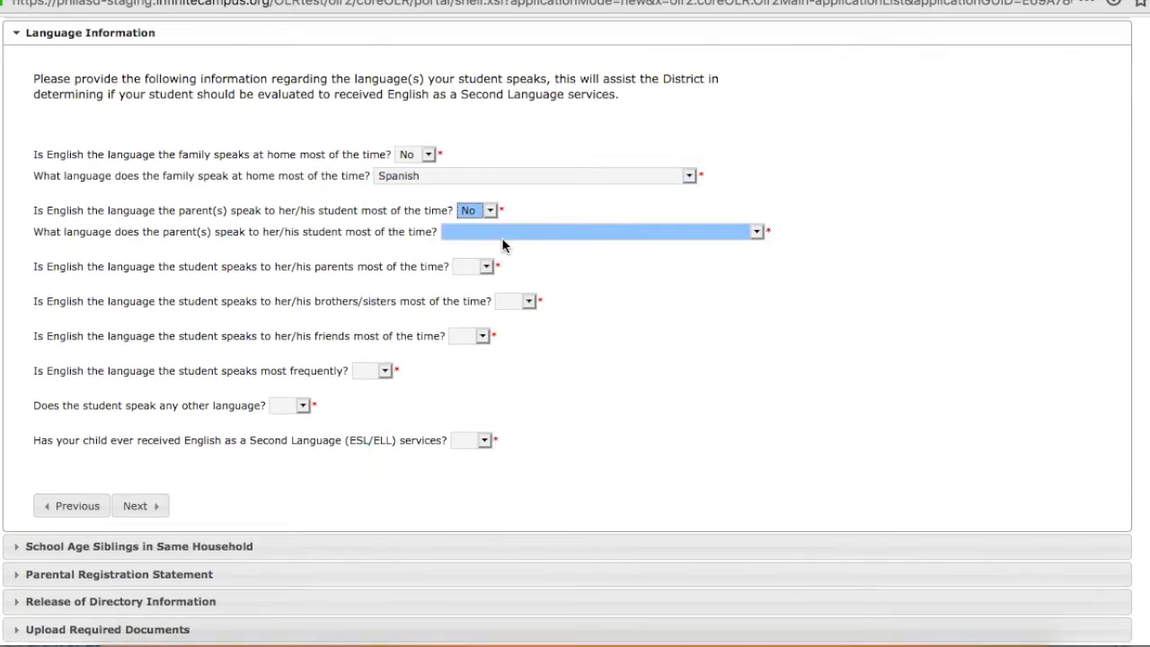
pyautogui.click(504, 232)
pyautogui.click(474, 256)
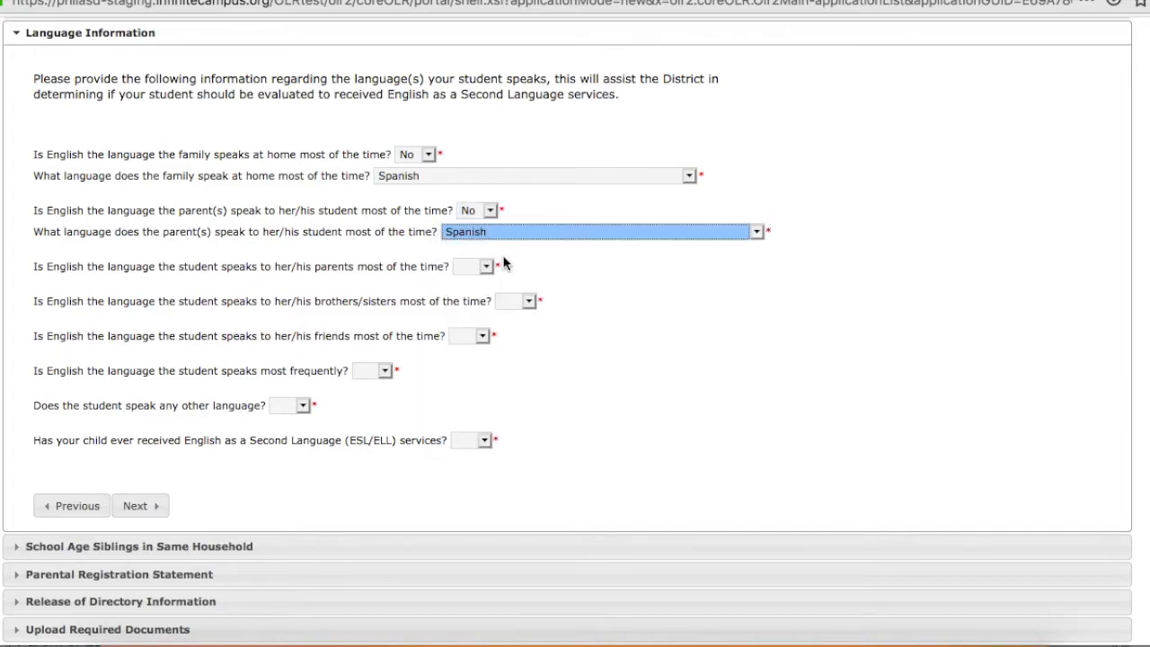
# Answer No to English being the language the student mostly speaks to the parents and choose Spanish as that language.
pyautogui.click(486, 266)
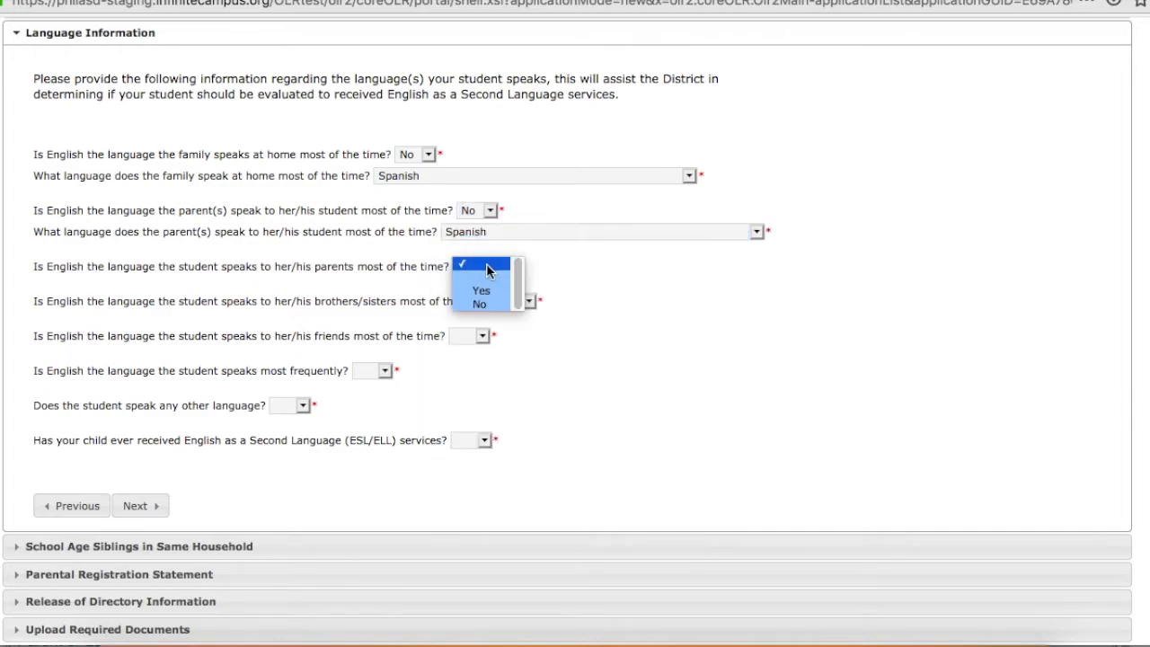
pyautogui.click(485, 304)
pyautogui.click(499, 286)
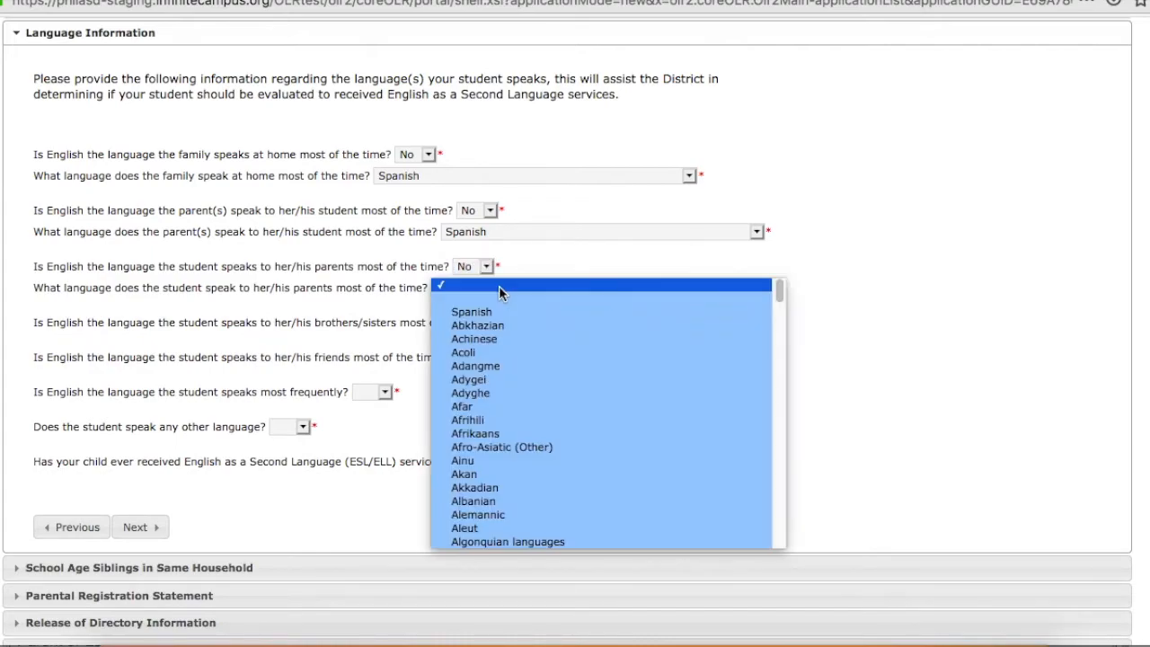
pyautogui.click(485, 314)
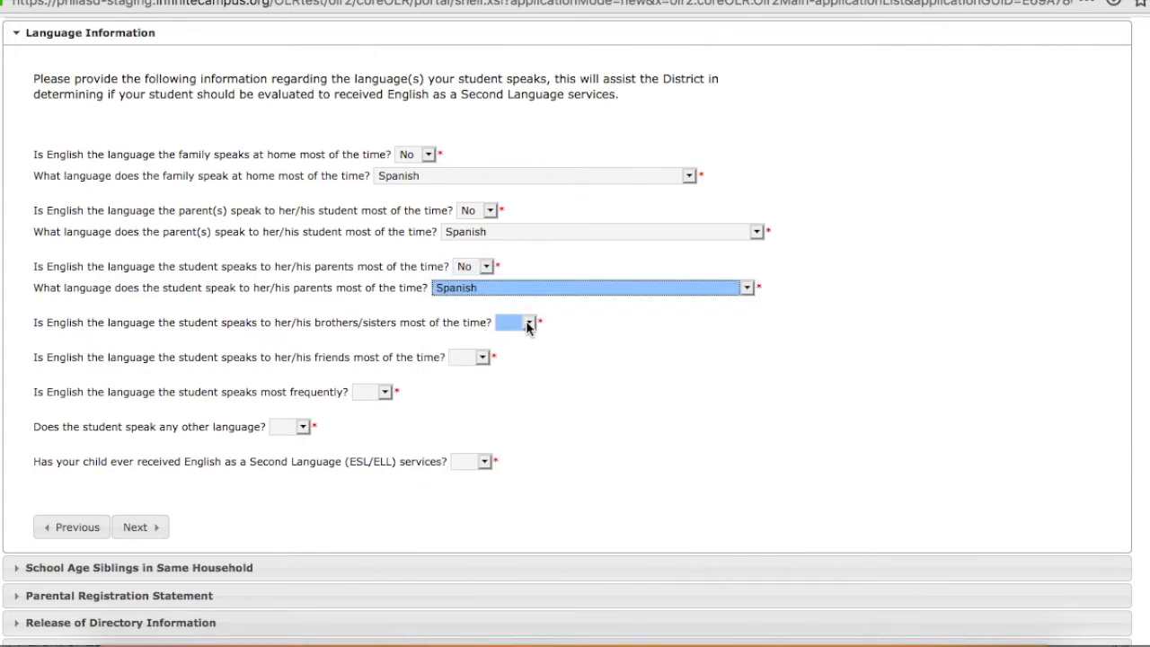
# Answer Yes to English being the language spoken with brothers/sisters, with friends, and most frequently by the student.
pyautogui.click(529, 325)
pyautogui.click(525, 347)
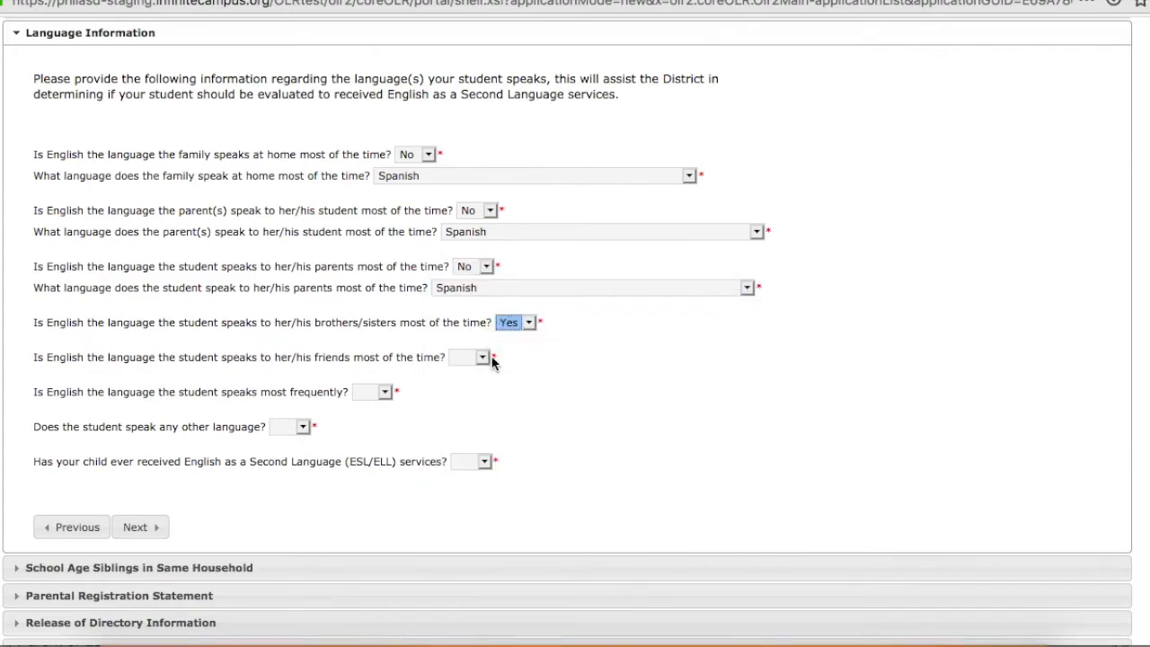
pyautogui.click(484, 359)
pyautogui.click(478, 383)
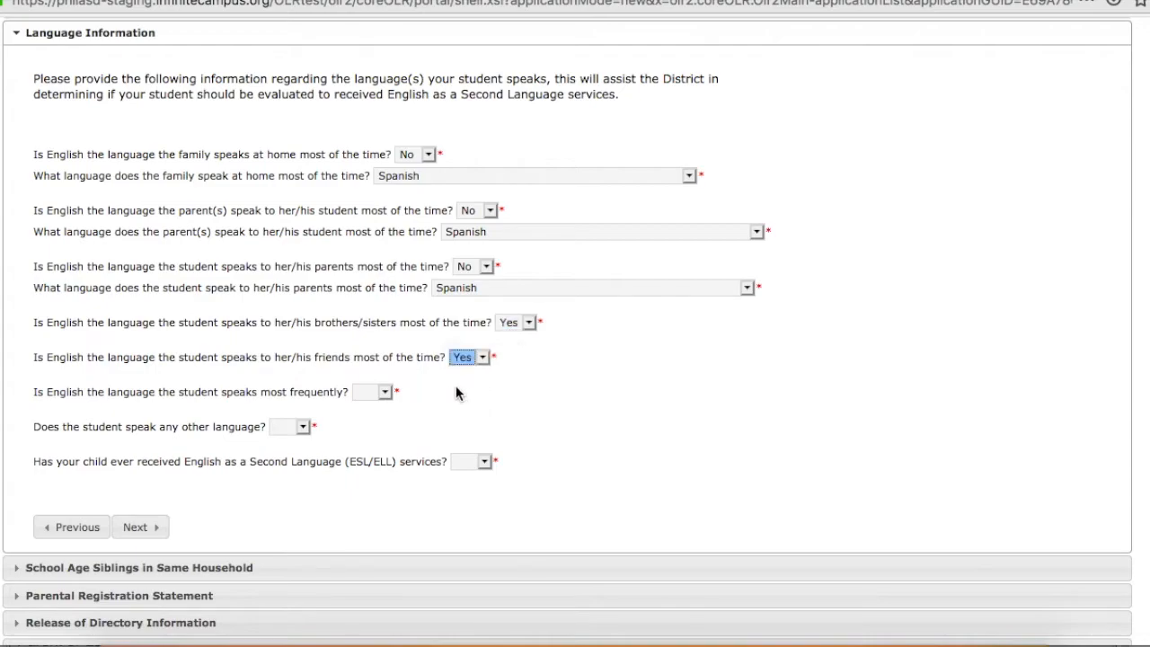
pyautogui.click(393, 394)
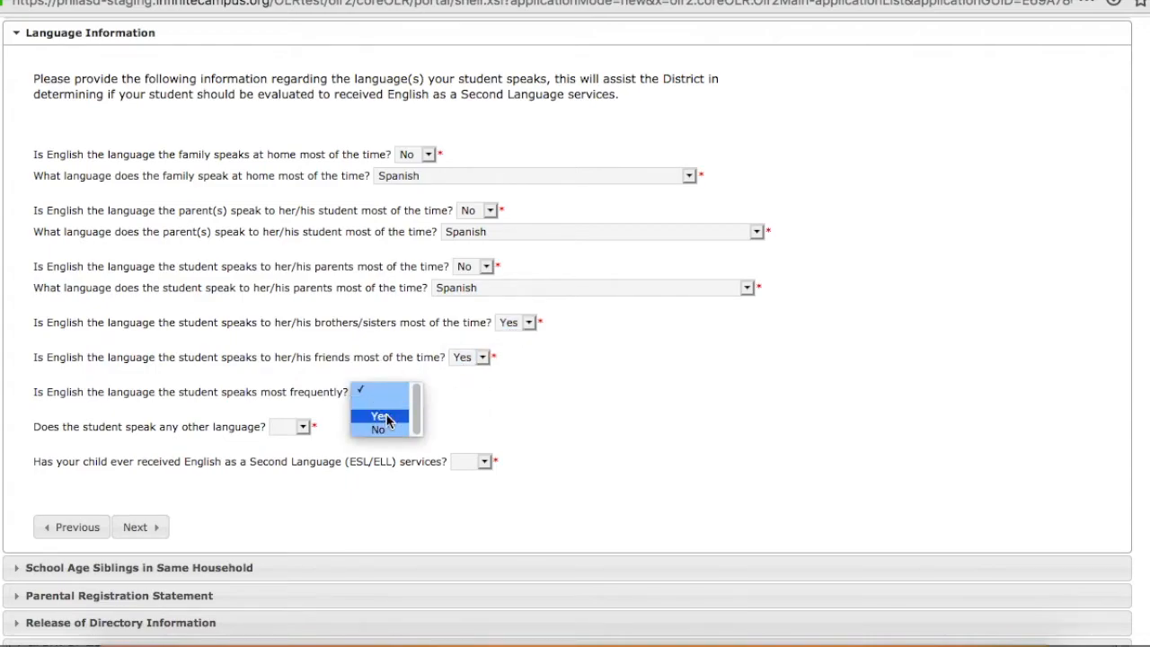
pyautogui.click(377, 416)
# Answer Yes to the student speaking another language and choose Spanish as that other language.
pyautogui.click(303, 427)
pyautogui.click(296, 404)
pyautogui.click(418, 447)
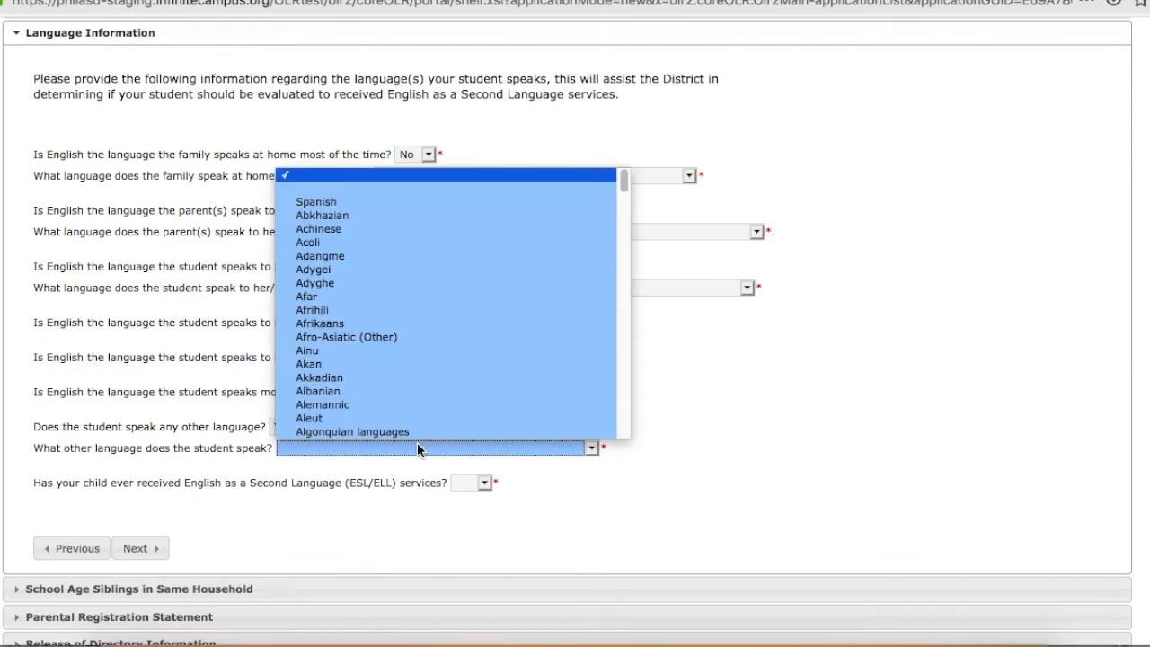
pyautogui.click(341, 203)
# Answer No to the child having received ESL/ELL services and continue to School Age Siblings in Same Household.
pyautogui.click(475, 482)
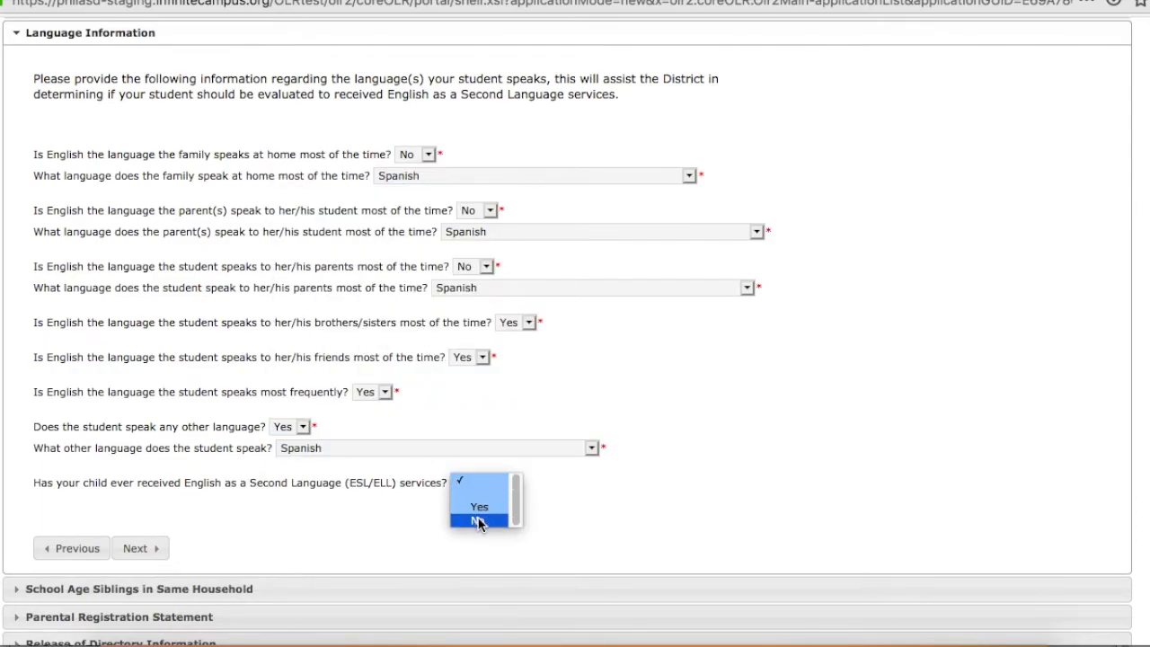
pyautogui.click(472, 520)
pyautogui.click(143, 550)
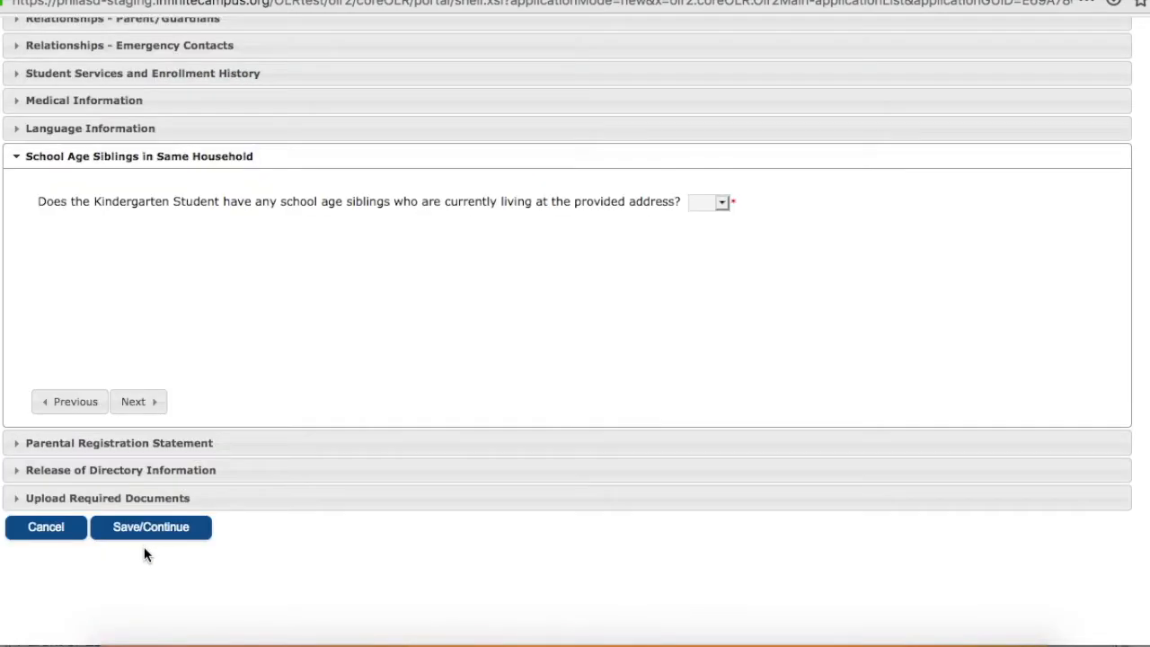
# Reveal the sibling fields with a Yes answer, change the school age siblings answer to No, and continue to the Parental Registration Statement.
pyautogui.click(699, 201)
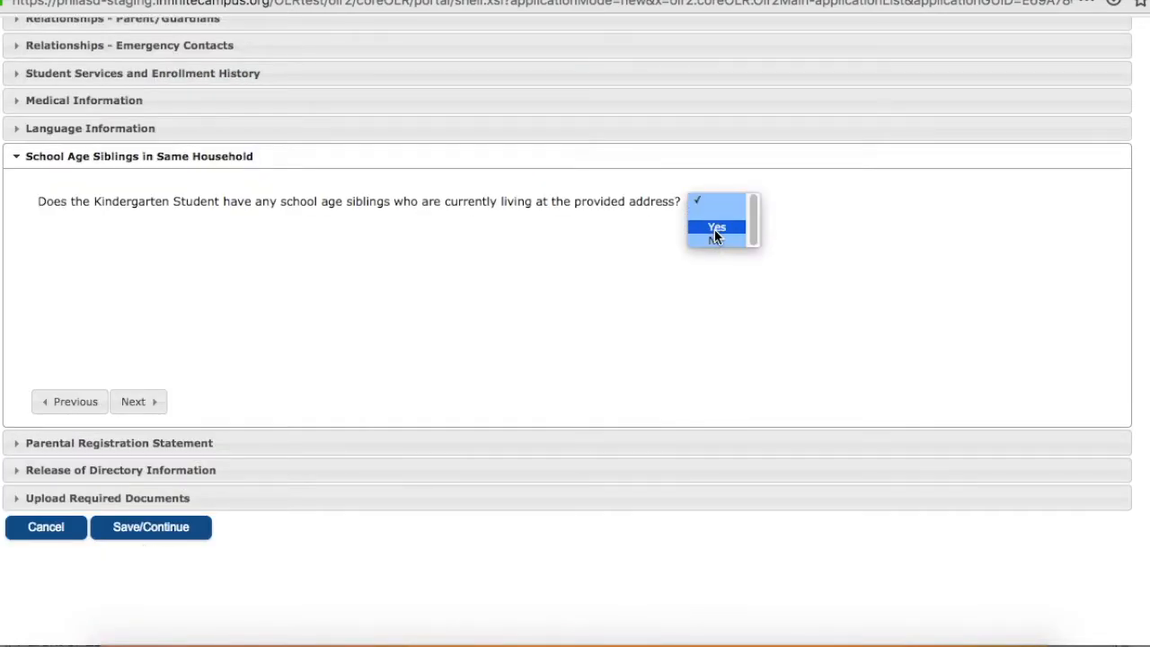
pyautogui.click(715, 231)
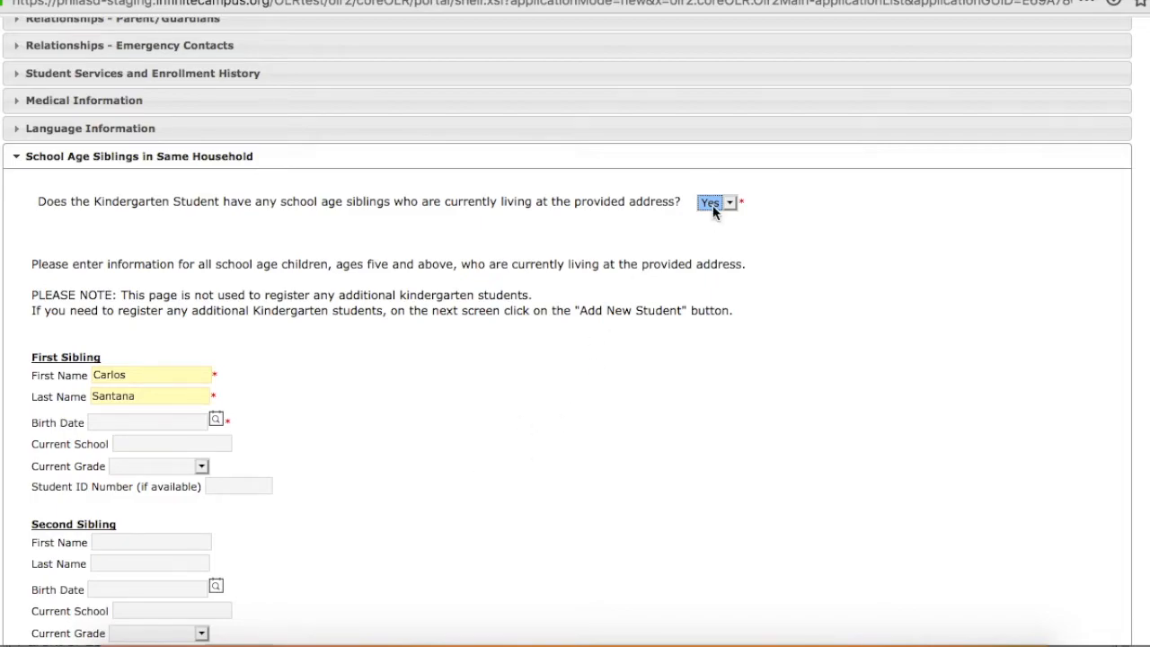
pyautogui.click(715, 203)
pyautogui.click(723, 212)
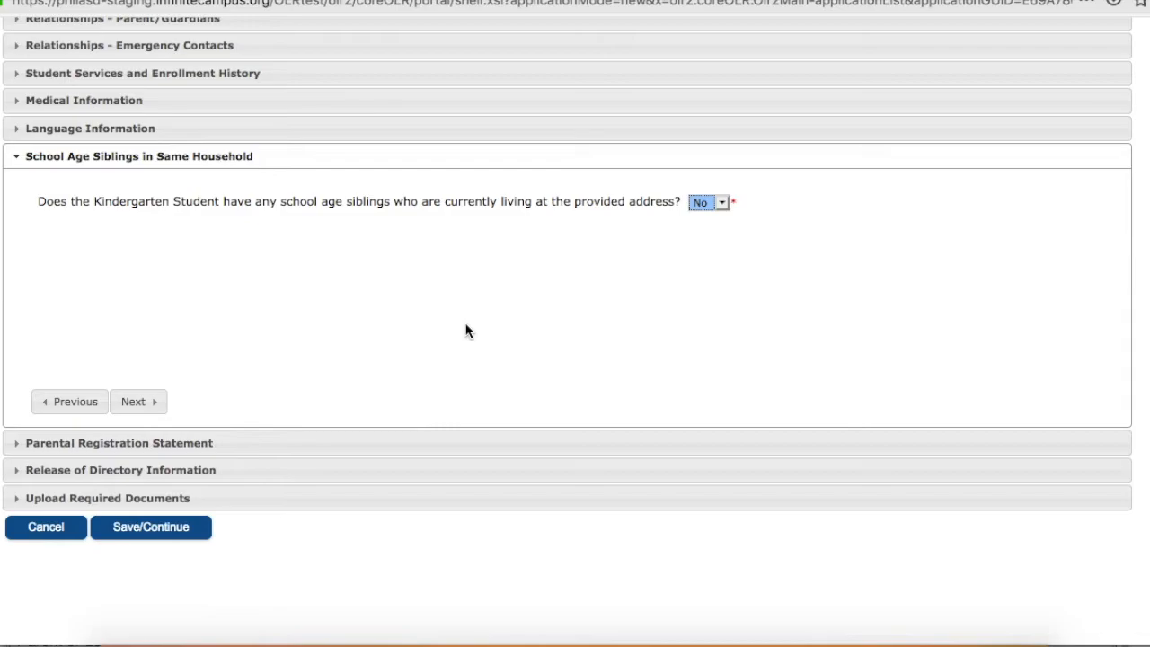
pyautogui.click(150, 402)
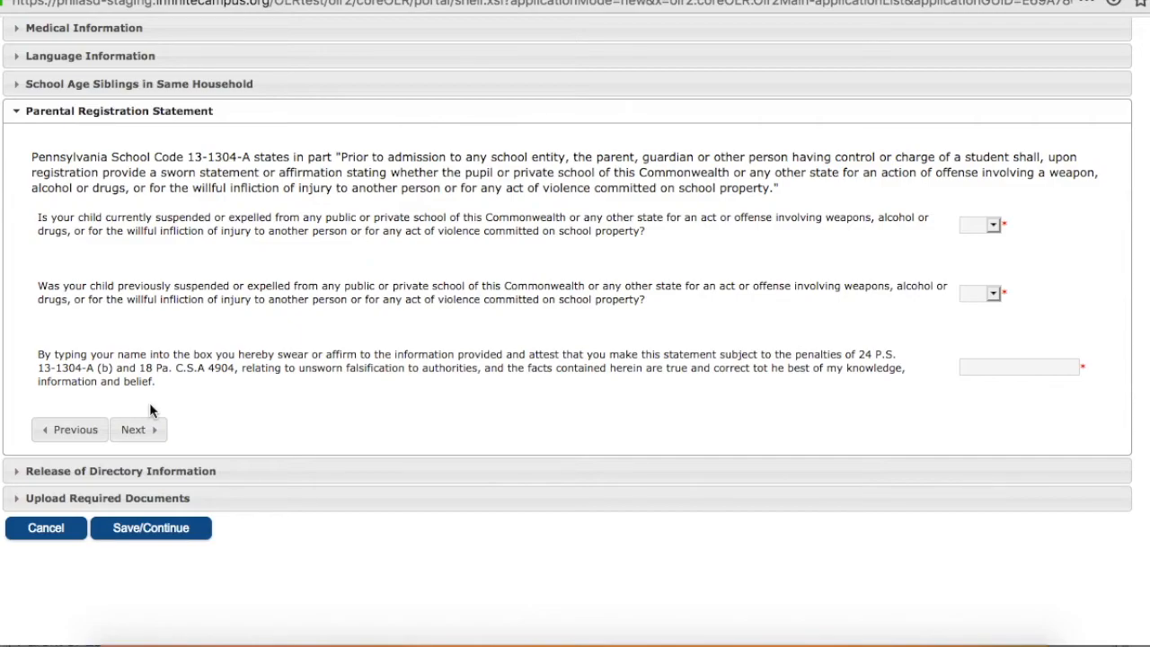
# Answer No to both the current and previous suspension or expulsion questions, briefly revealing the previous suspension fields with Yes.
pyautogui.click(992, 231)
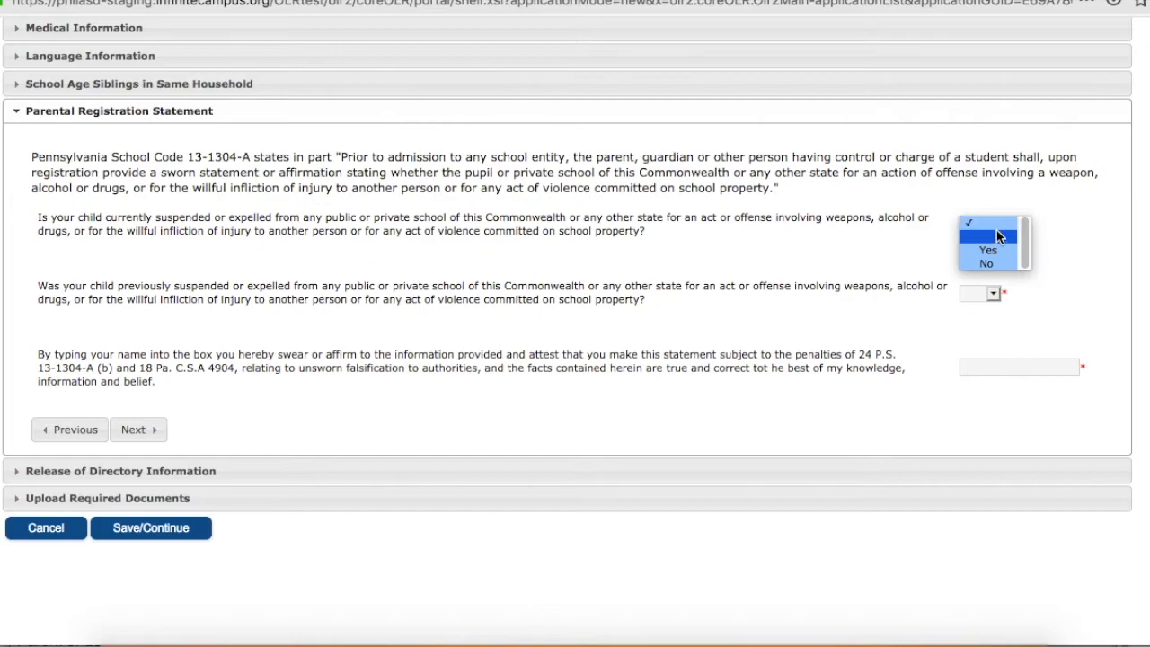
pyautogui.click(988, 263)
pyautogui.click(994, 294)
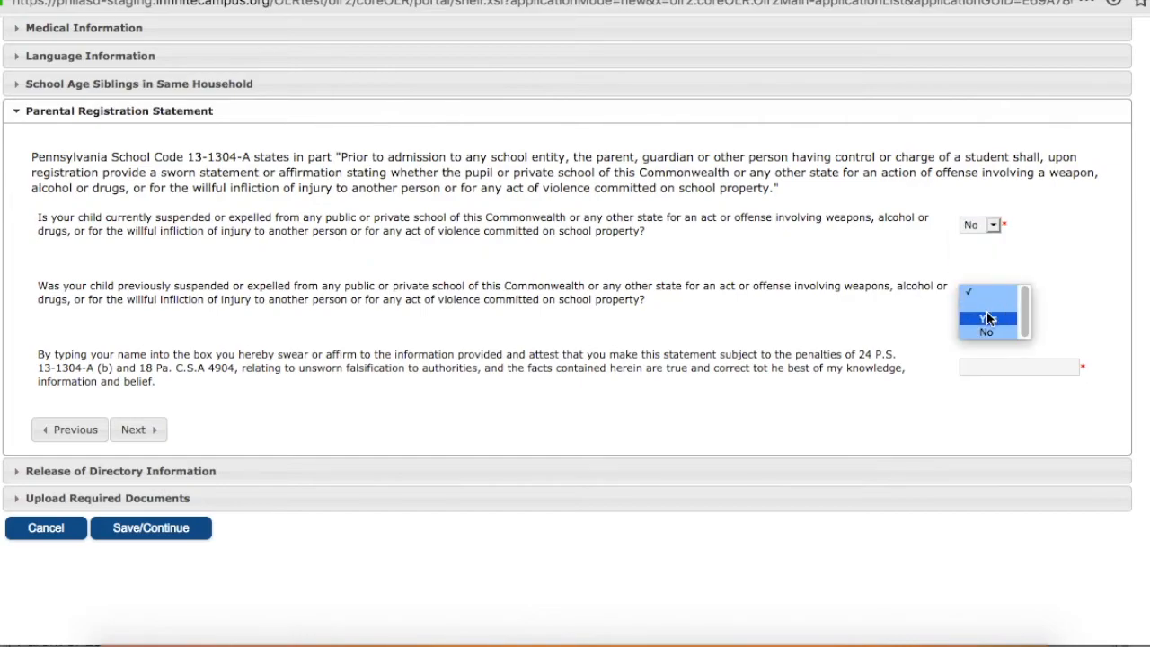
pyautogui.click(988, 311)
pyautogui.click(996, 294)
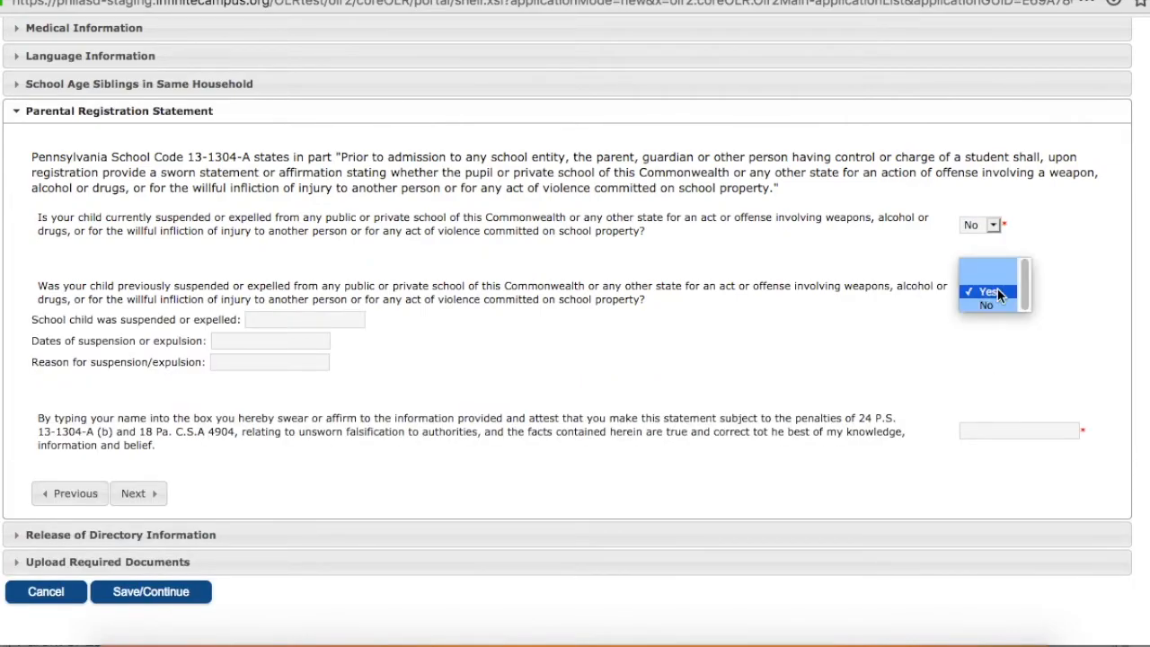
pyautogui.click(988, 306)
# Sign the parental registration statement with the guardian's full name and continue to Release of Directory Information.
pyautogui.click(987, 370)
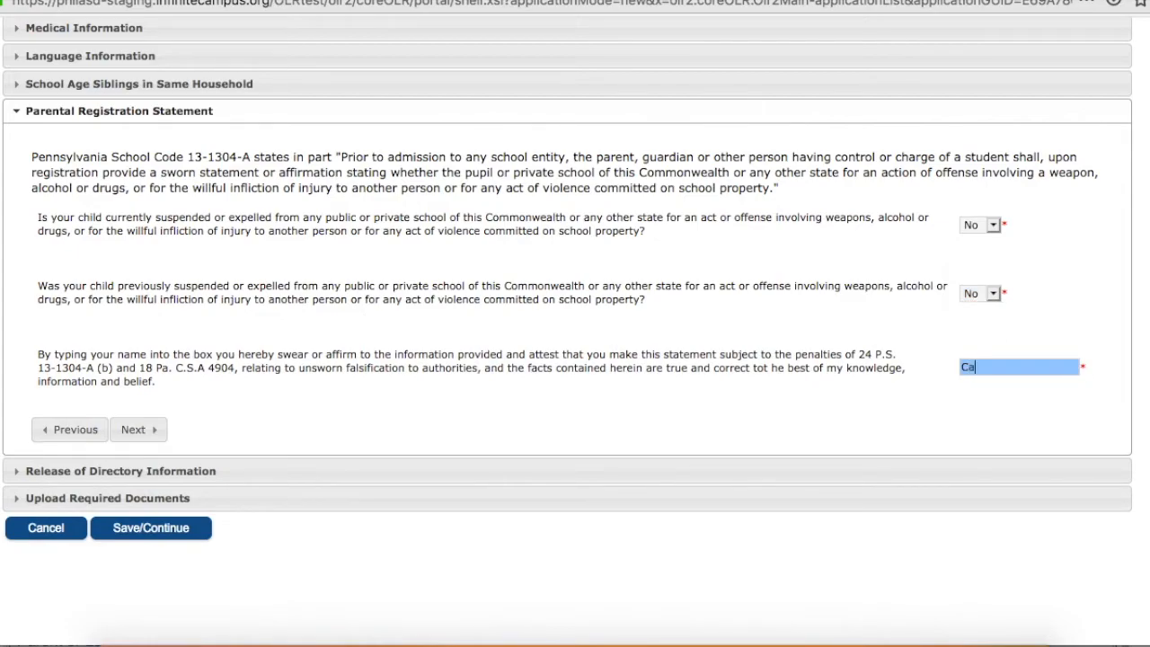
pyautogui.click(143, 430)
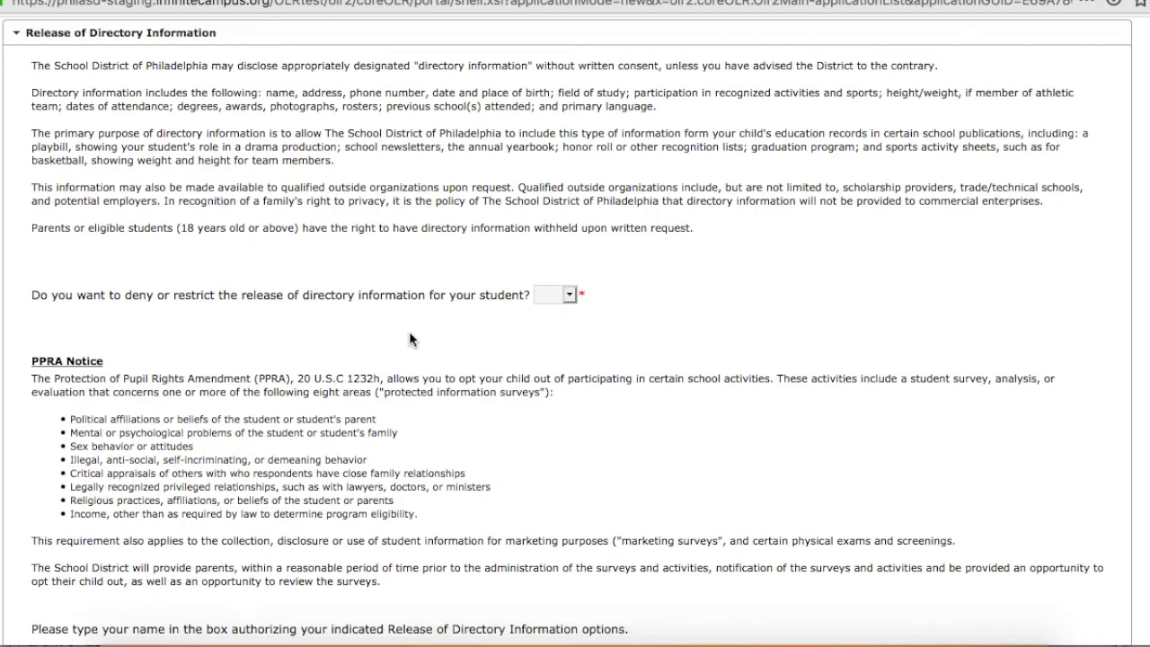
# Answer Yes to restricting the release of directory information to reveal the restriction options, and change the answer to No.
pyautogui.click(573, 293)
pyautogui.click(574, 322)
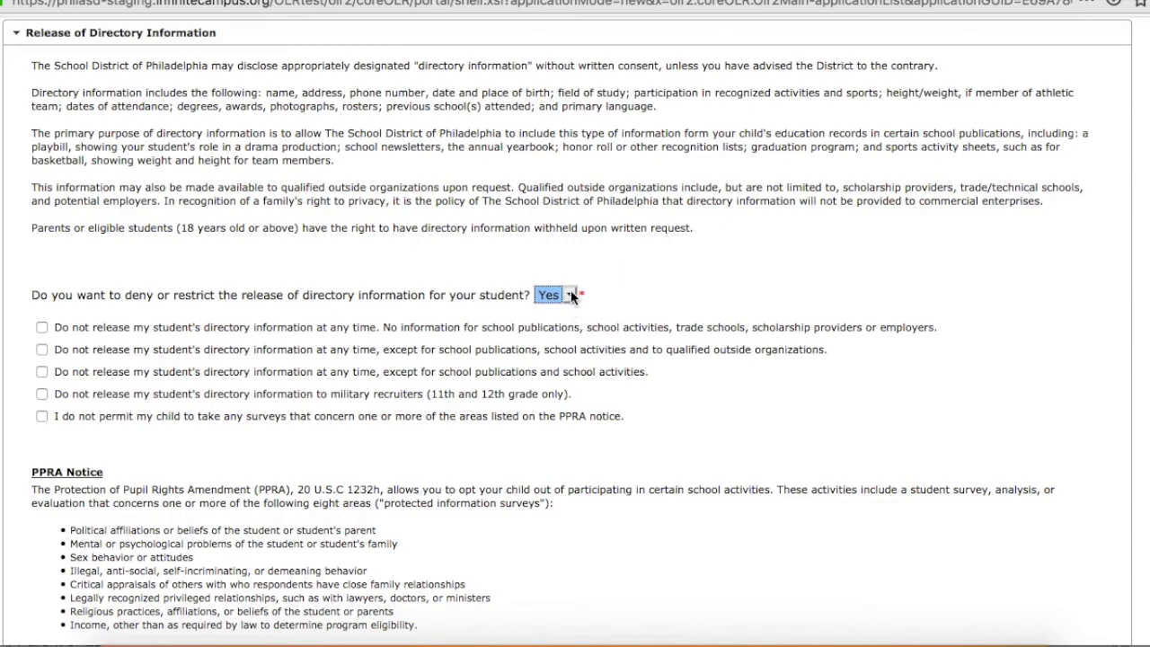
pyautogui.click(572, 296)
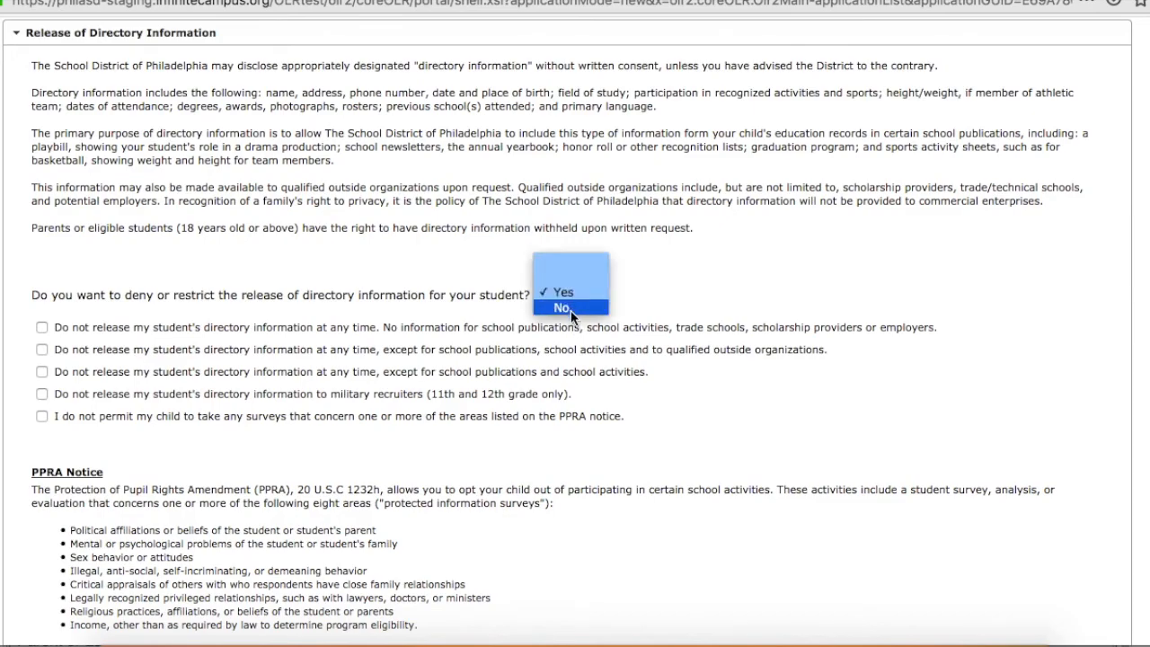
pyautogui.click(570, 310)
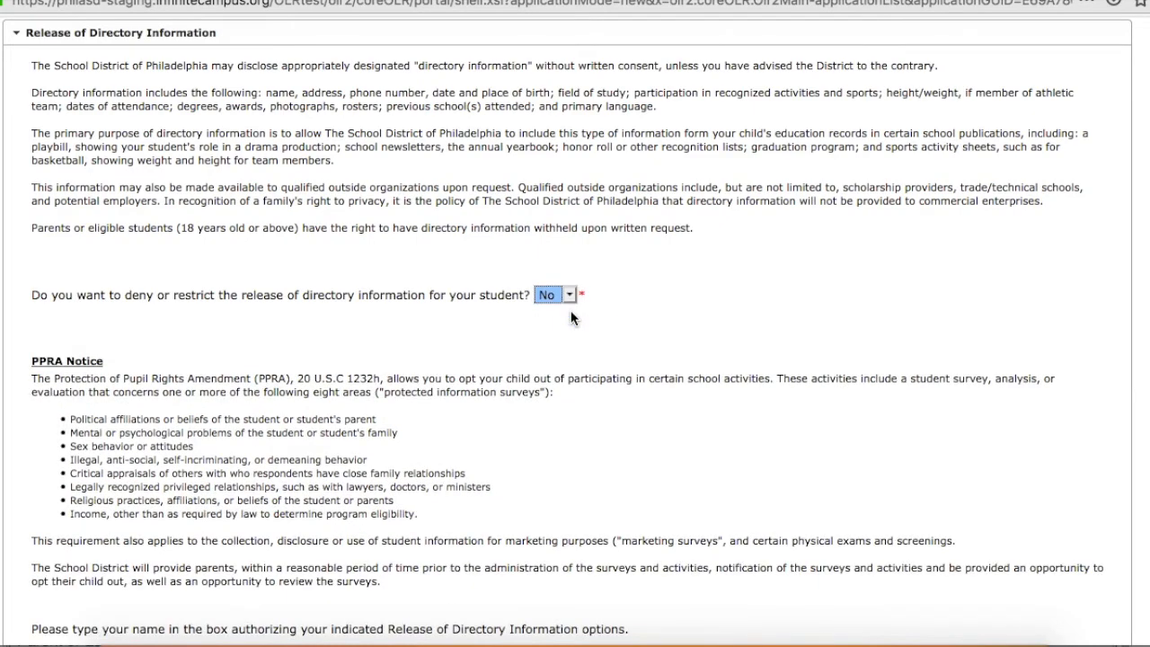
# Redisplay the directory information restriction options by answering Yes, and return the answer to No.
pyautogui.click(572, 295)
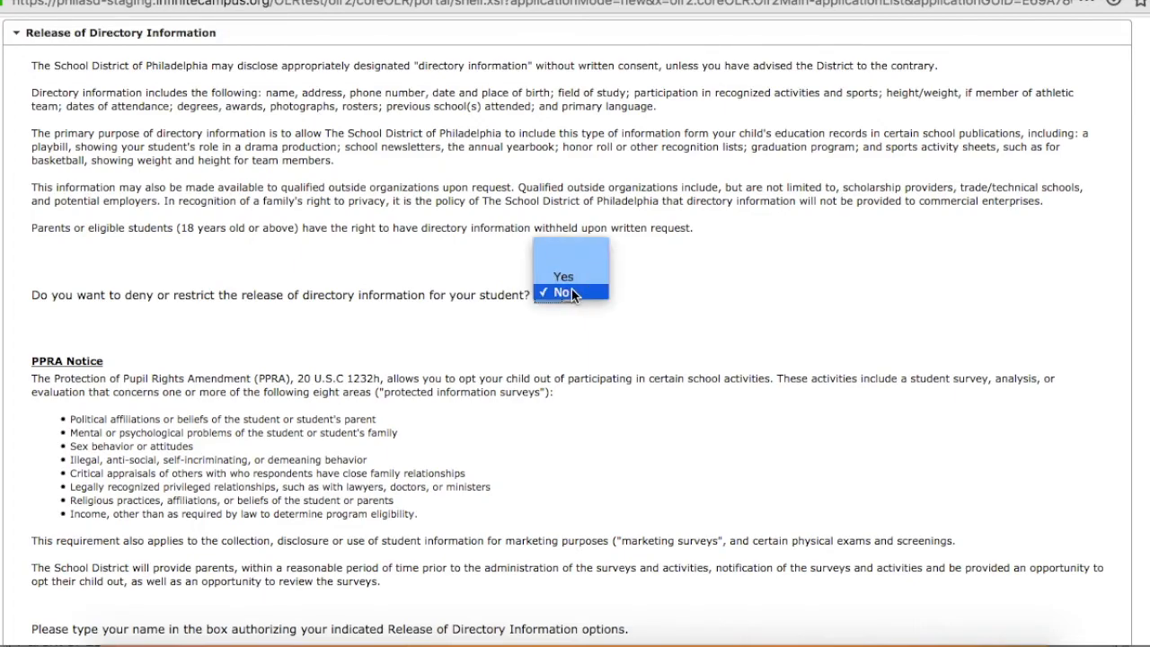
pyautogui.click(569, 279)
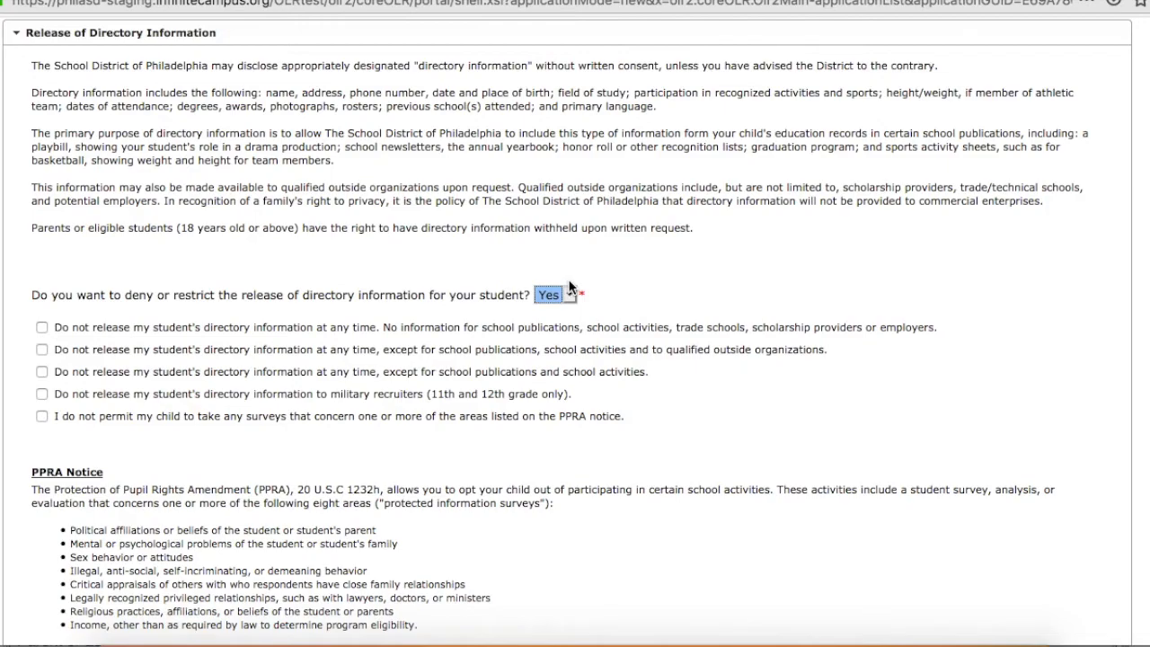
pyautogui.click(570, 293)
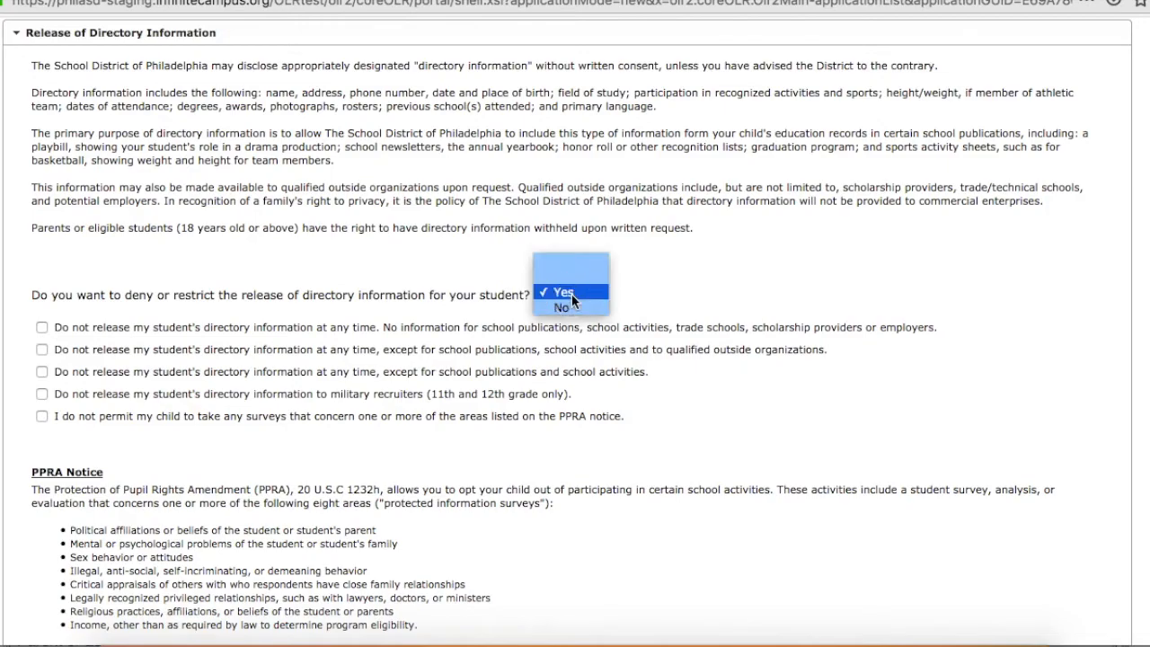
pyautogui.click(572, 309)
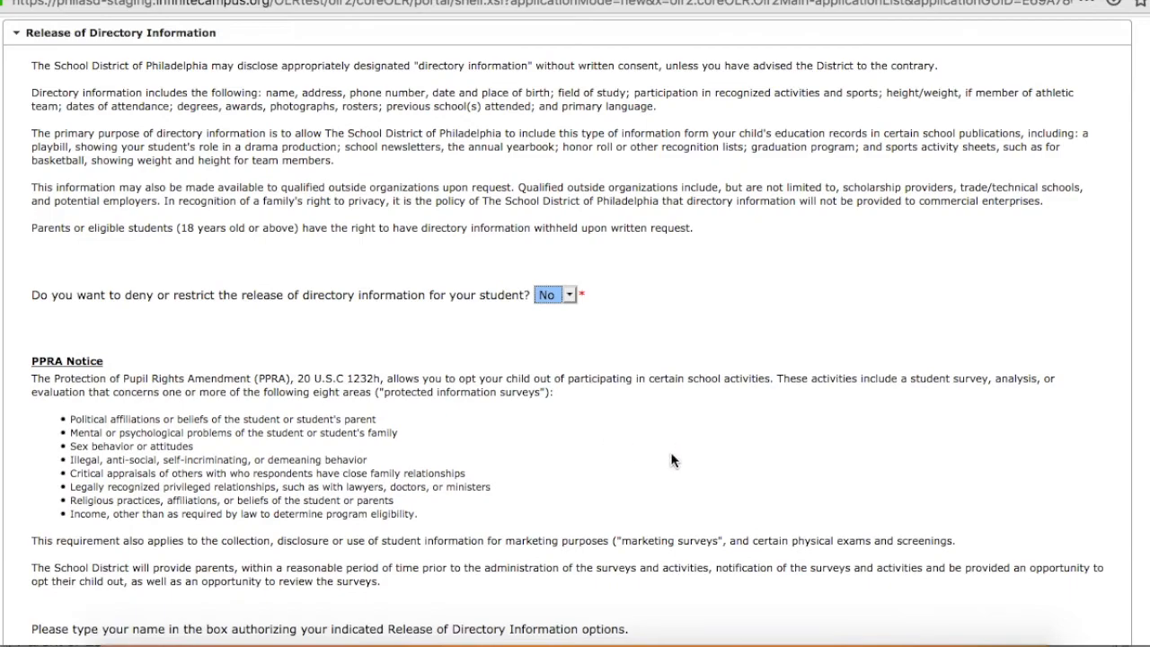
# Sign the directory information release authorization with the guardian's full name and continue to Upload Required Documents.
pyautogui.scroll(-1, 671, 462)
pyautogui.scroll(-3, 670, 461)
pyautogui.click(99, 393)
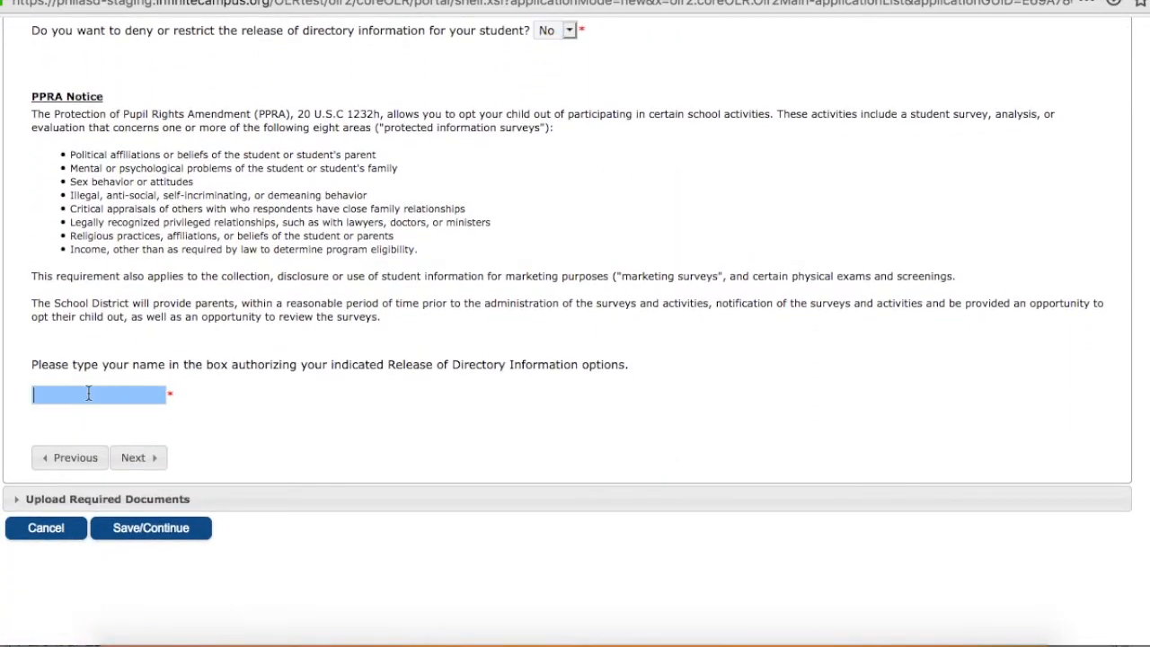
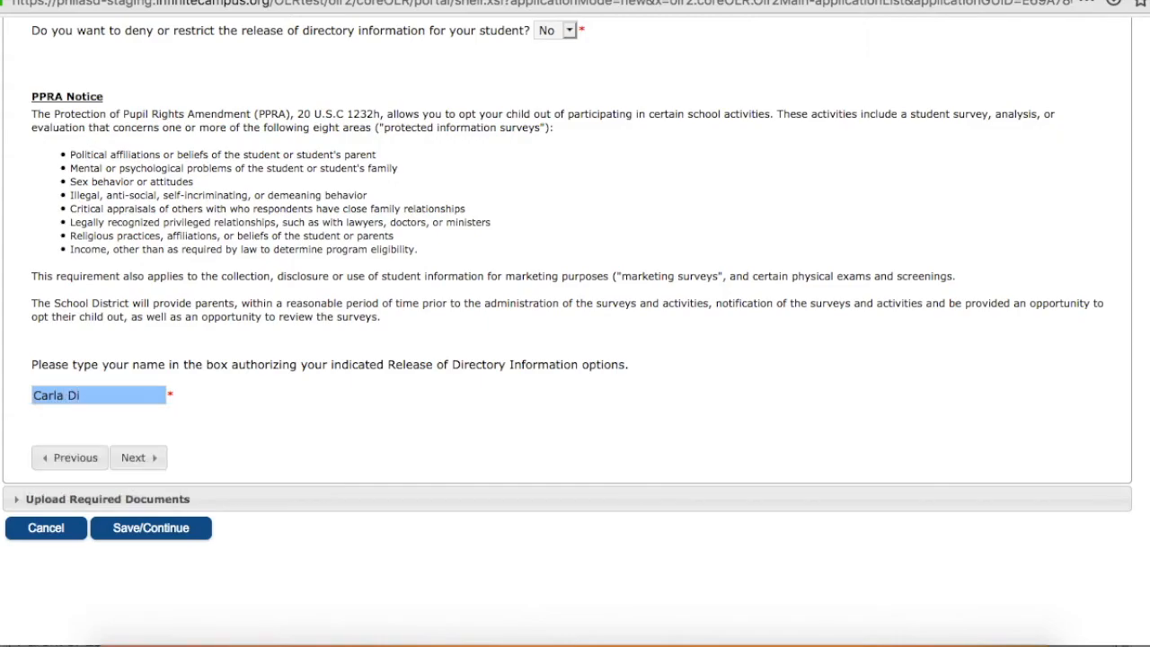
pyautogui.click(134, 458)
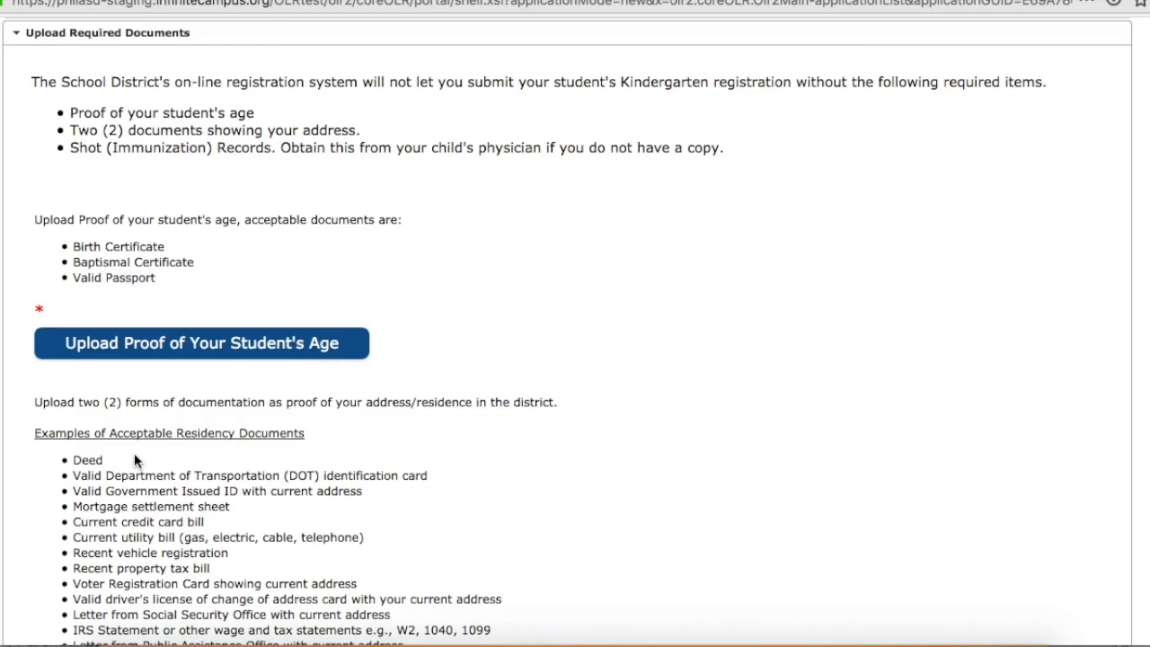
# Upload Birth Certificate.png from the OLR Documents folder as proof of the student's age.
pyautogui.click(162, 345)
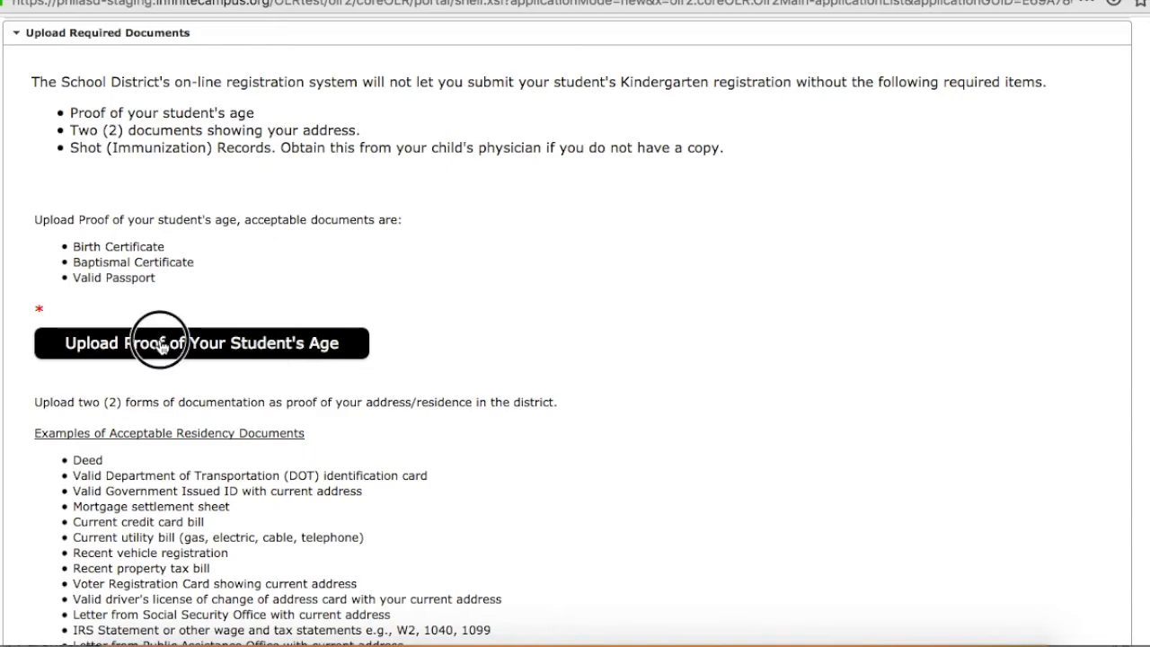
pyautogui.click(445, 71)
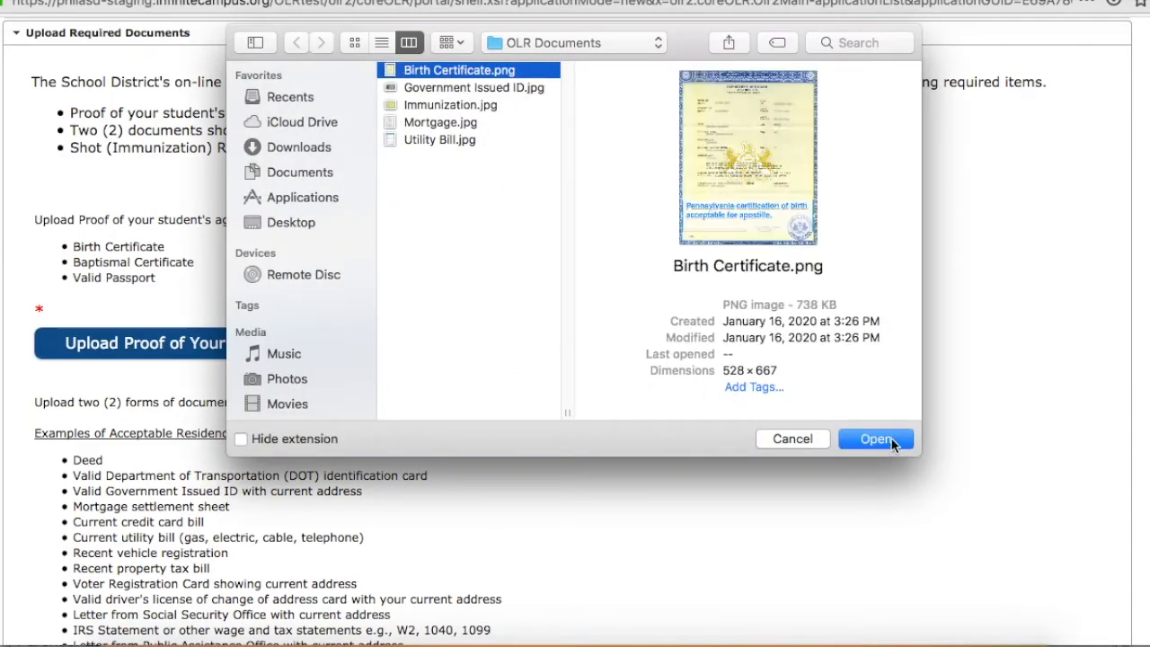
pyautogui.click(893, 444)
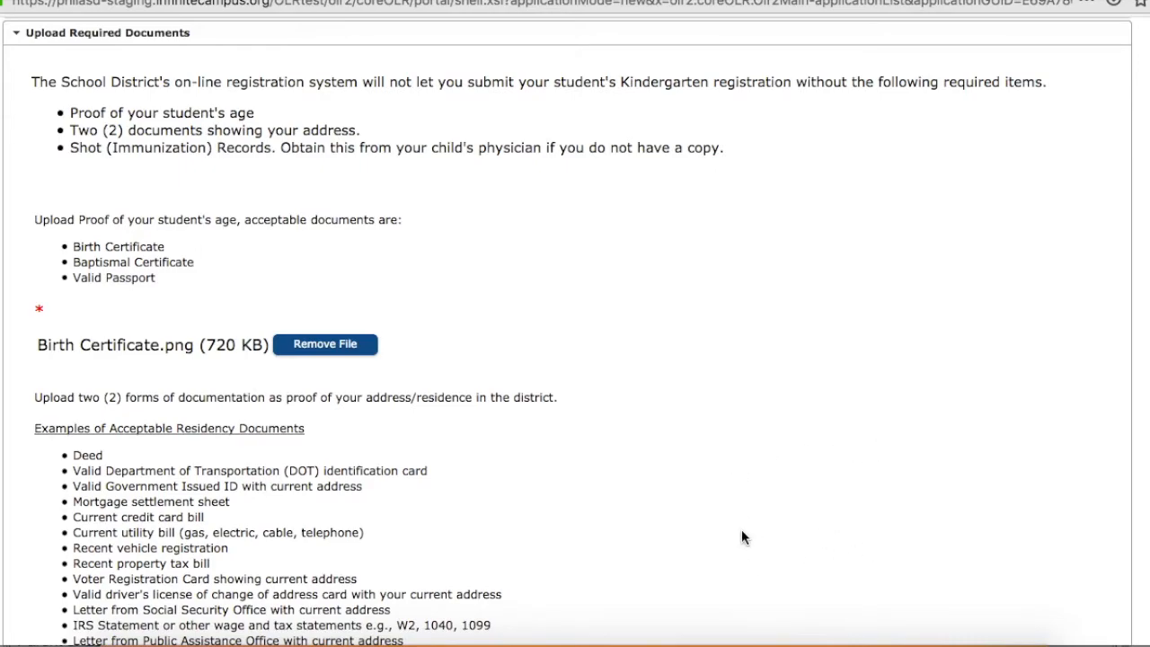
pyautogui.scroll(1, 739, 510)
pyautogui.scroll(-2, 728, 531)
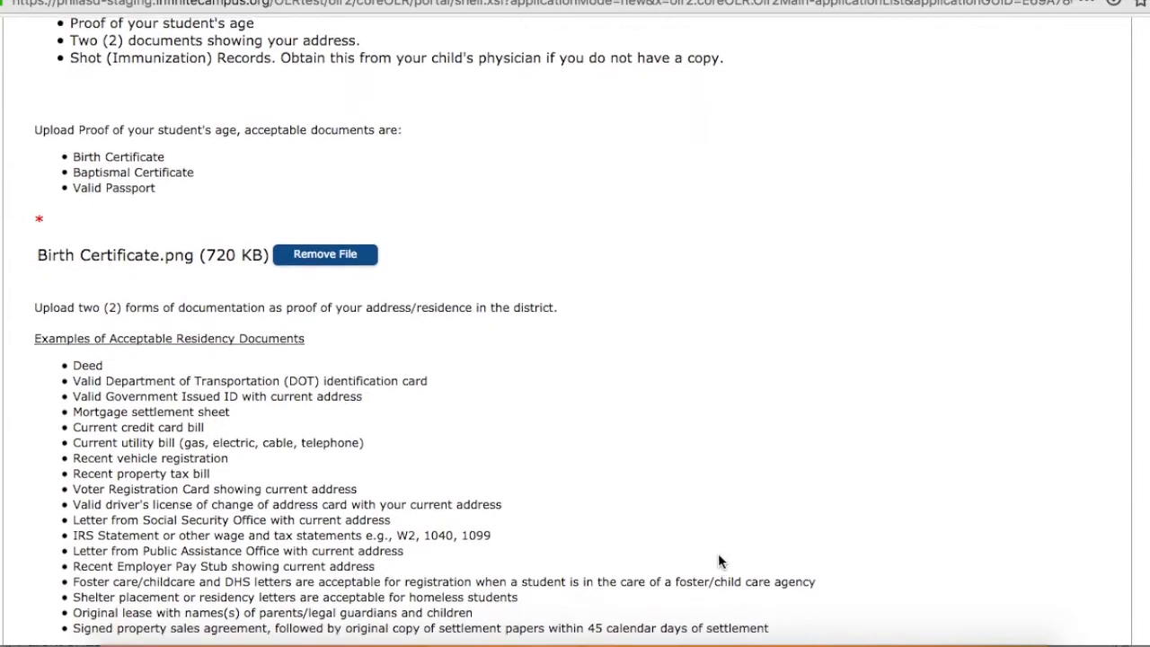
# Upload Mortgage.jpg from the OLR Documents folder as the first proof of residency.
pyautogui.scroll(-2, 705, 577)
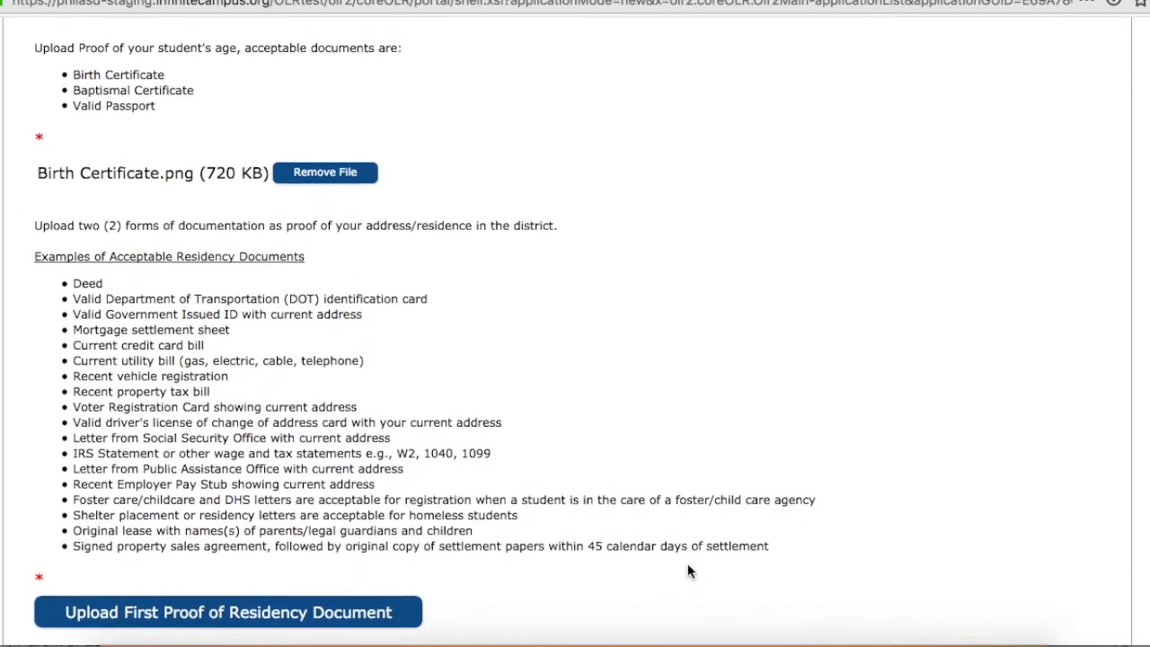
pyautogui.scroll(-1, 688, 585)
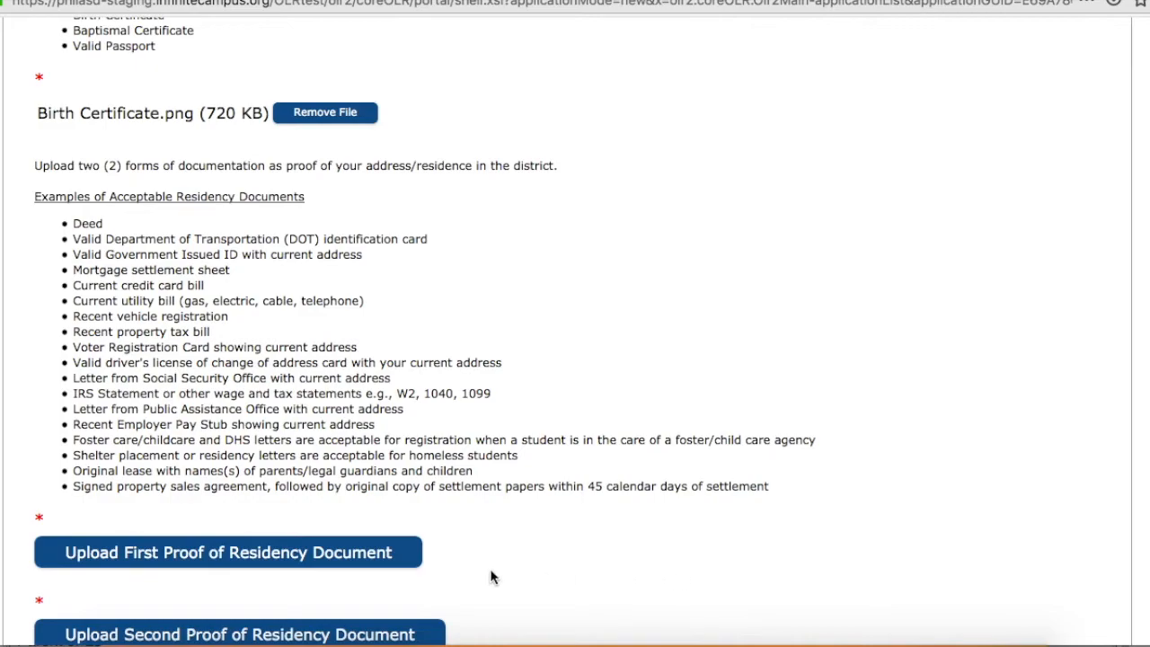
pyautogui.click(249, 551)
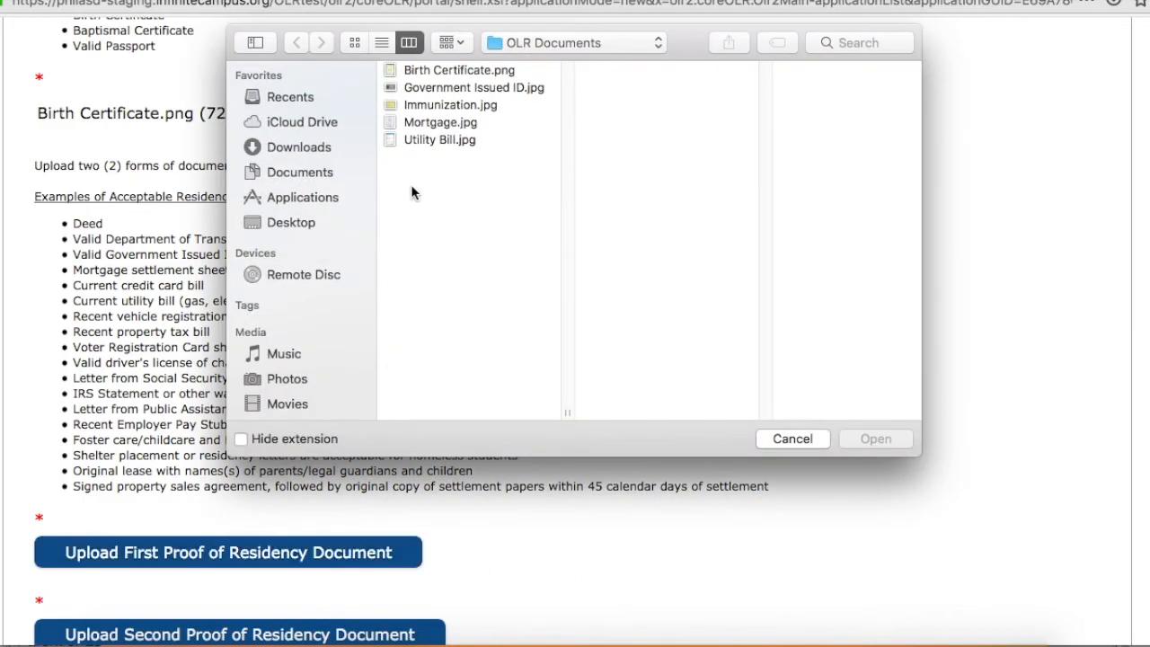
pyautogui.click(455, 128)
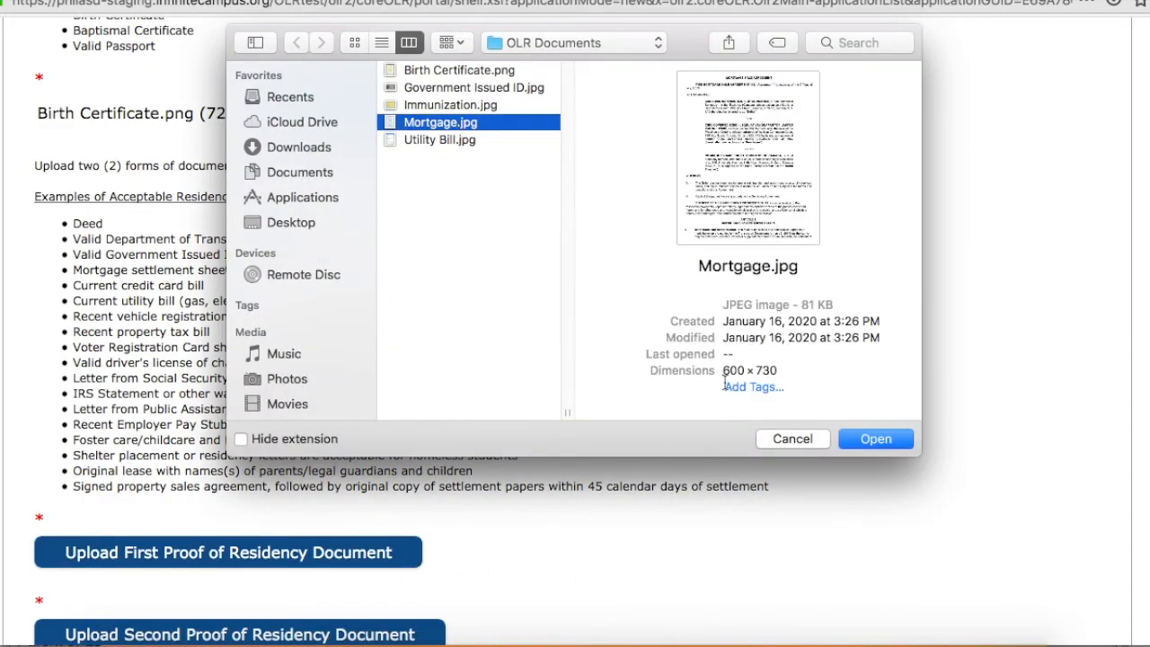
pyautogui.click(875, 439)
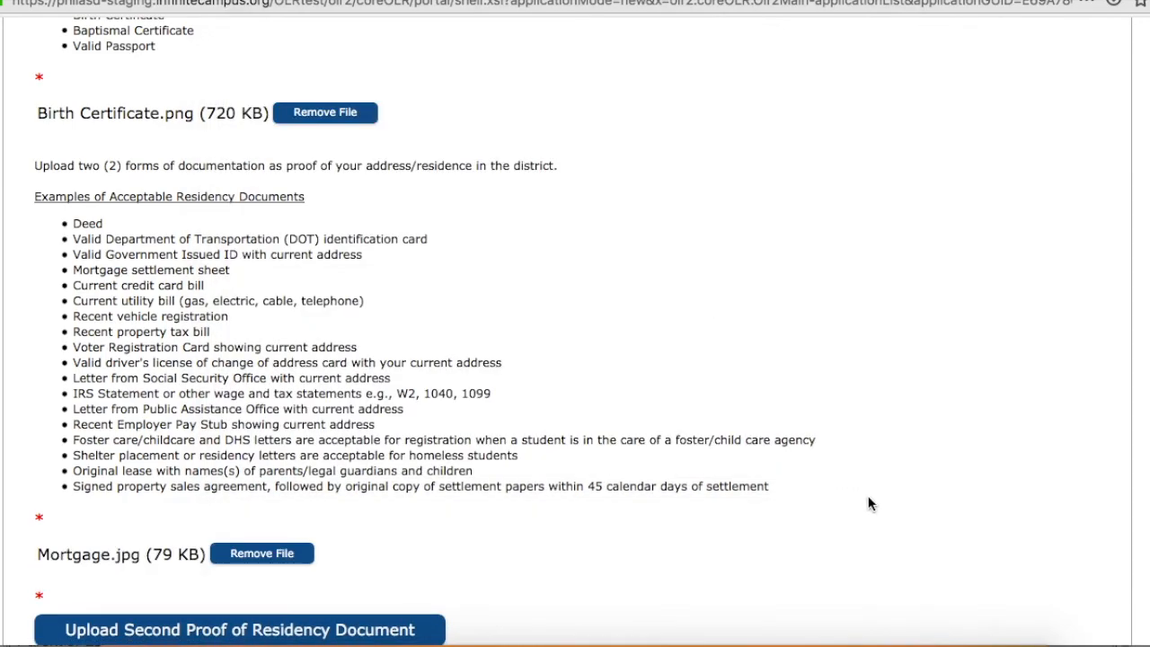
# Upload Utility Bill.jpg as the second proof of residency document.
pyautogui.scroll(-4, 873, 501)
pyautogui.click(240, 288)
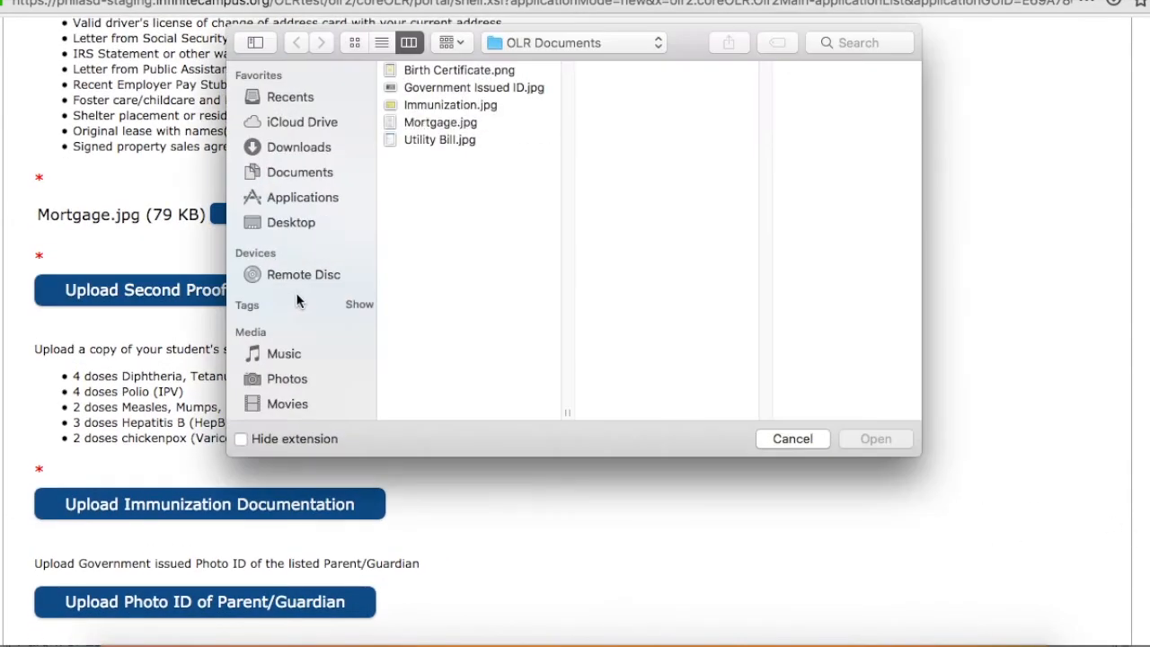
pyautogui.doubleClick(432, 139)
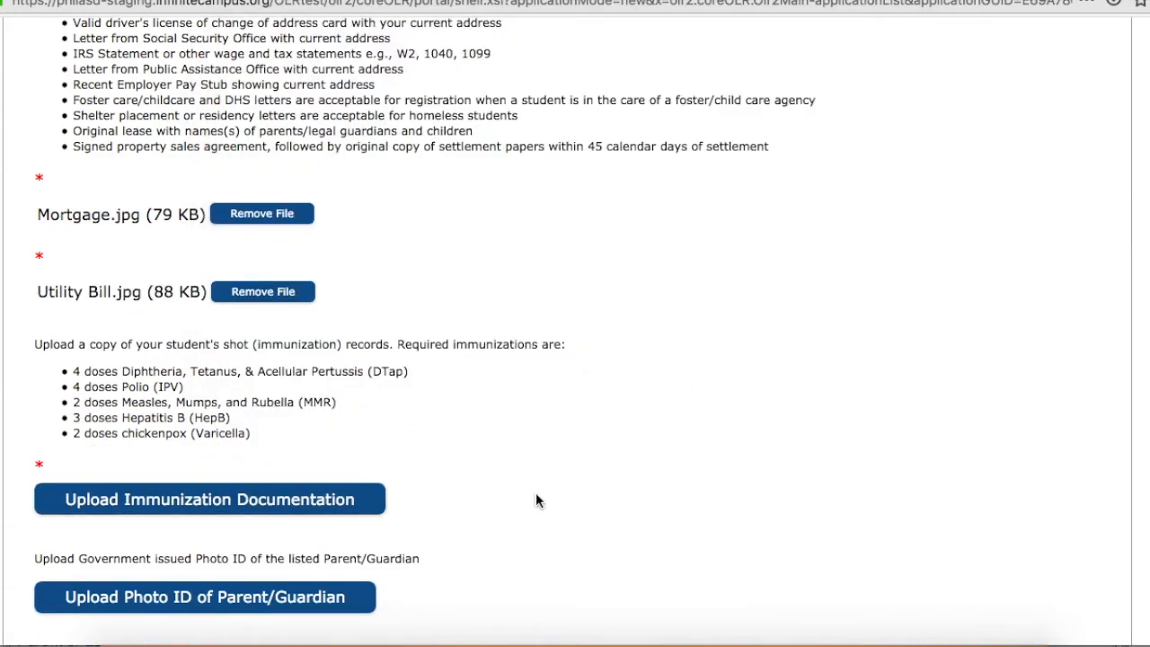
# Upload Immunization.jpg as the immunization documentation and Government Issued ID.jpg as the parent/guardian photo ID.
pyautogui.click(196, 503)
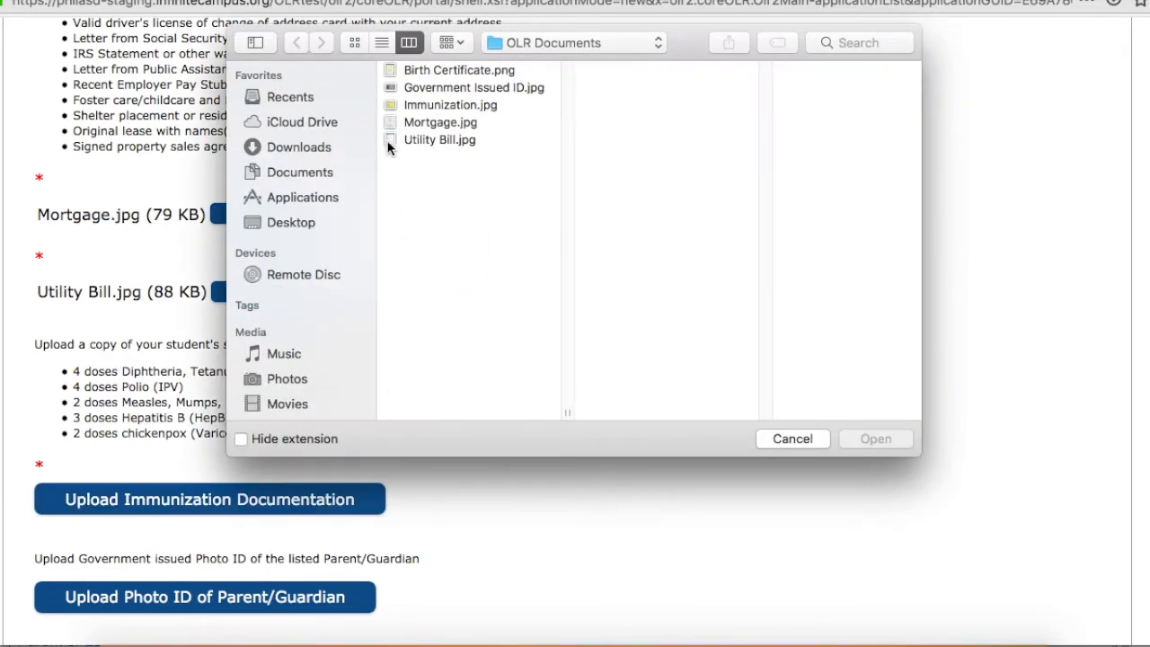
pyautogui.click(447, 106)
pyautogui.click(875, 440)
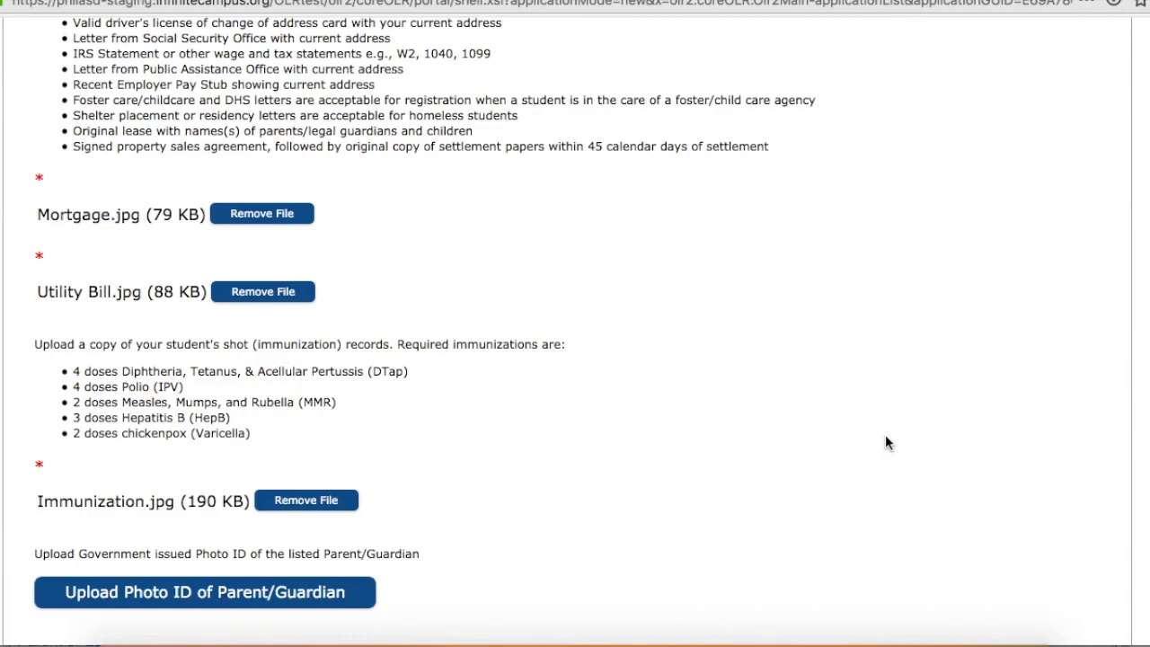
pyautogui.click(284, 595)
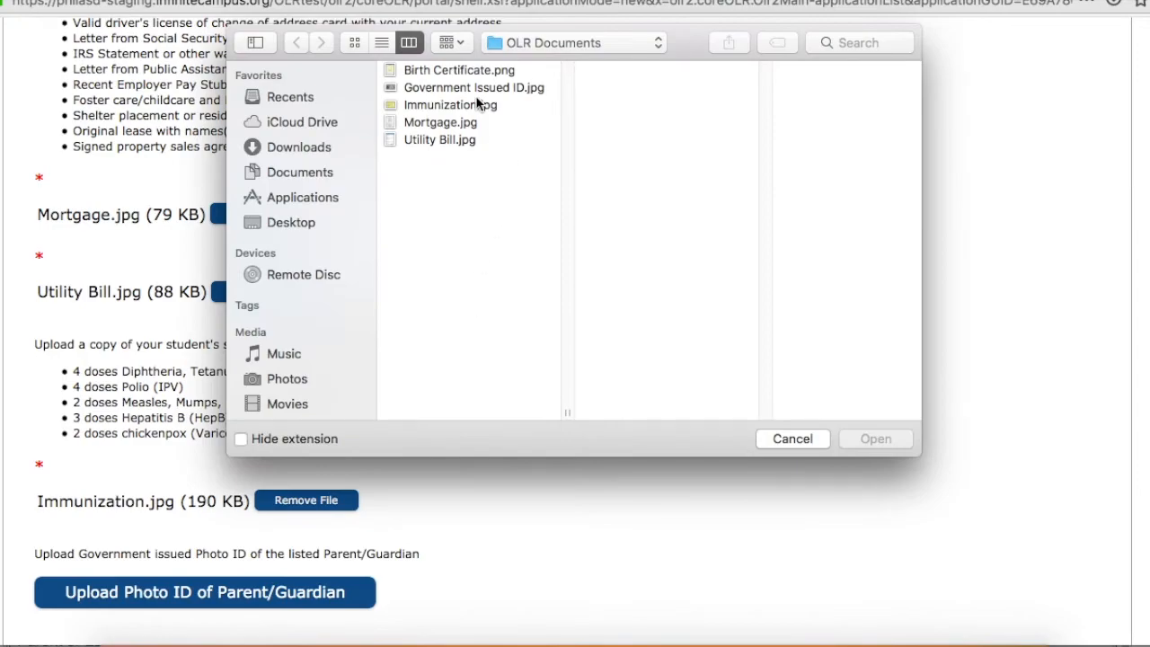
pyautogui.doubleClick(454, 87)
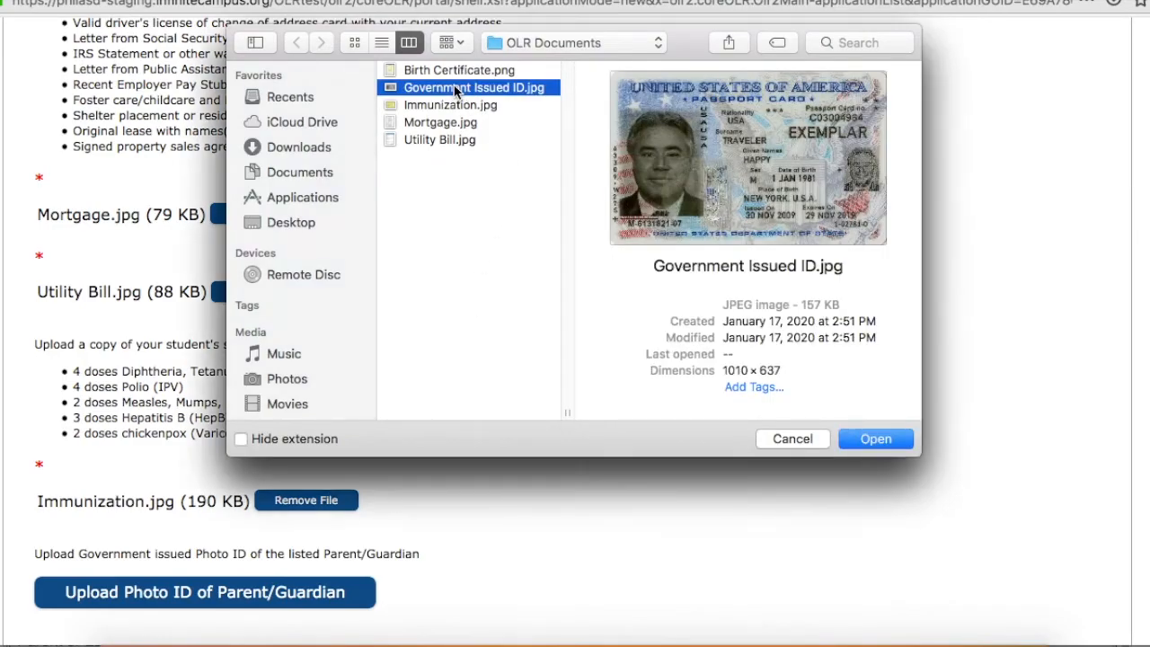
# Save the uploaded documents and the student list, and continue to the Completed stage of the registration.
pyautogui.scroll(-3, 550, 472)
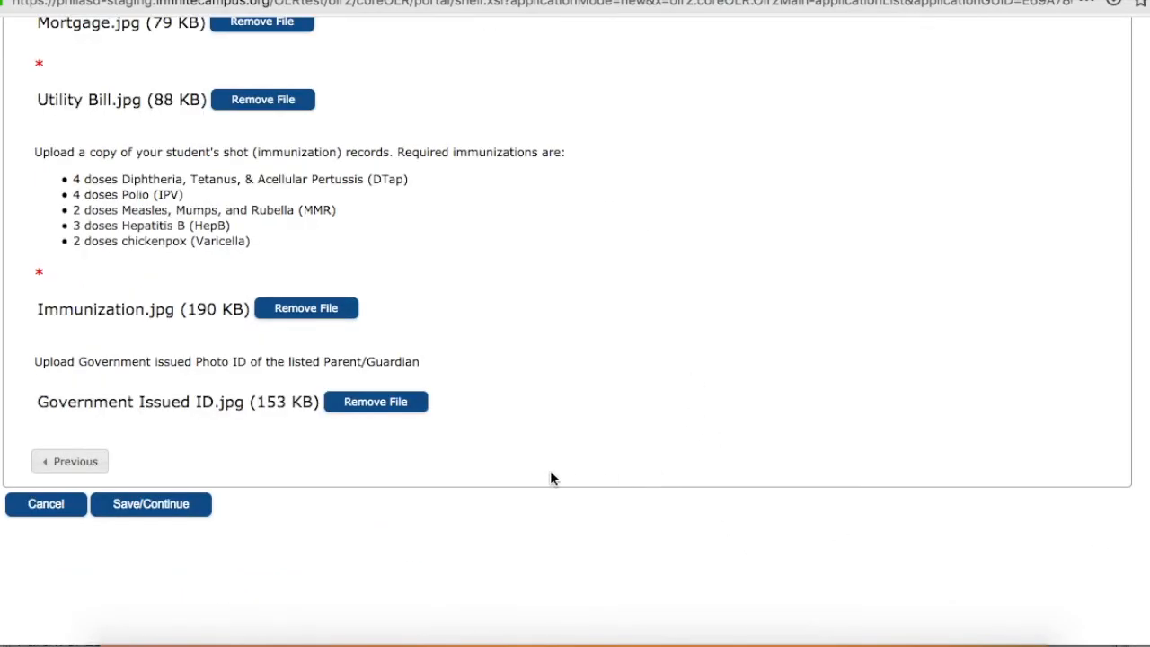
pyautogui.click(170, 505)
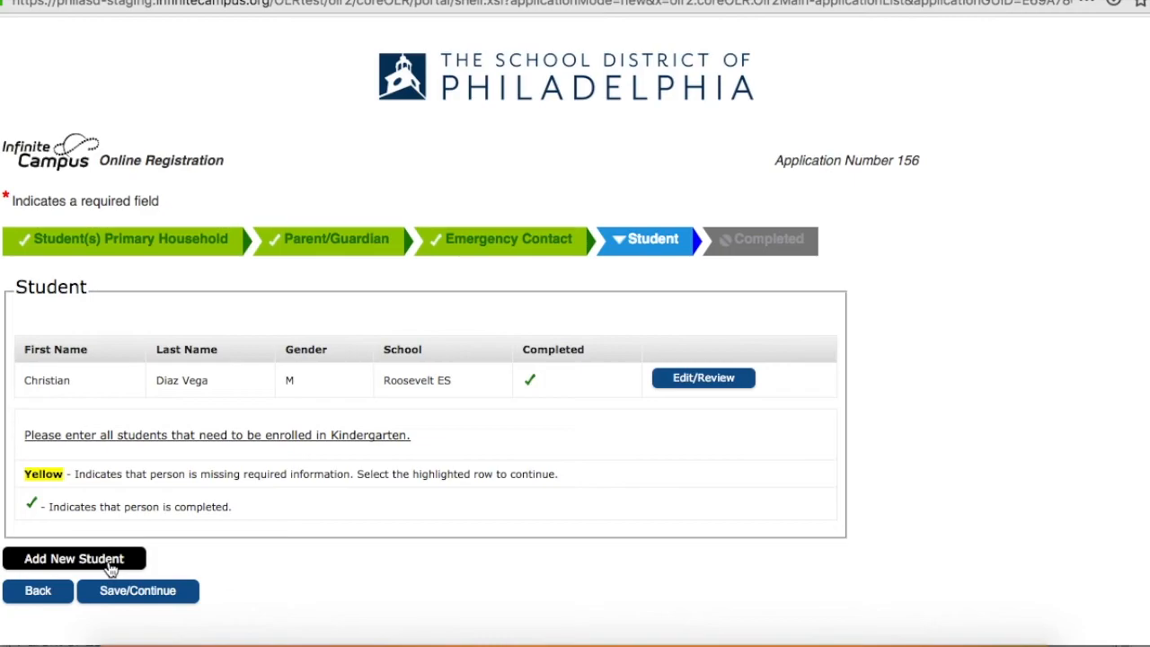
pyautogui.click(165, 599)
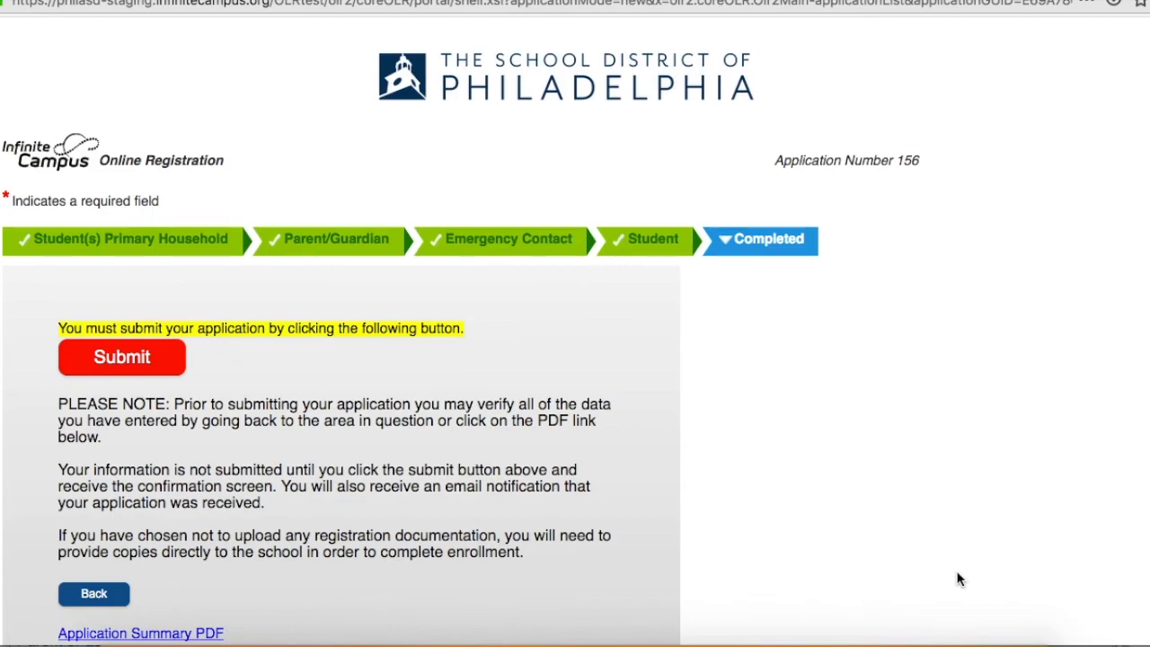
# Submit the registration application and confirm that it is ready to submit.
pyautogui.scroll(-2, 901, 552)
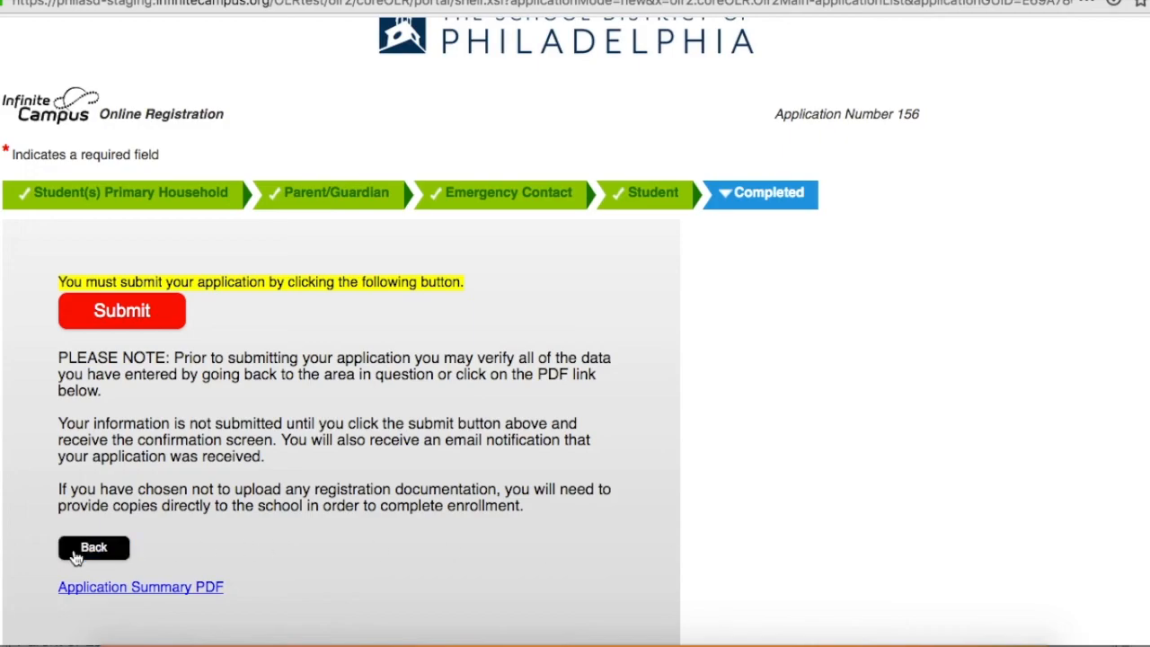
pyautogui.click(126, 321)
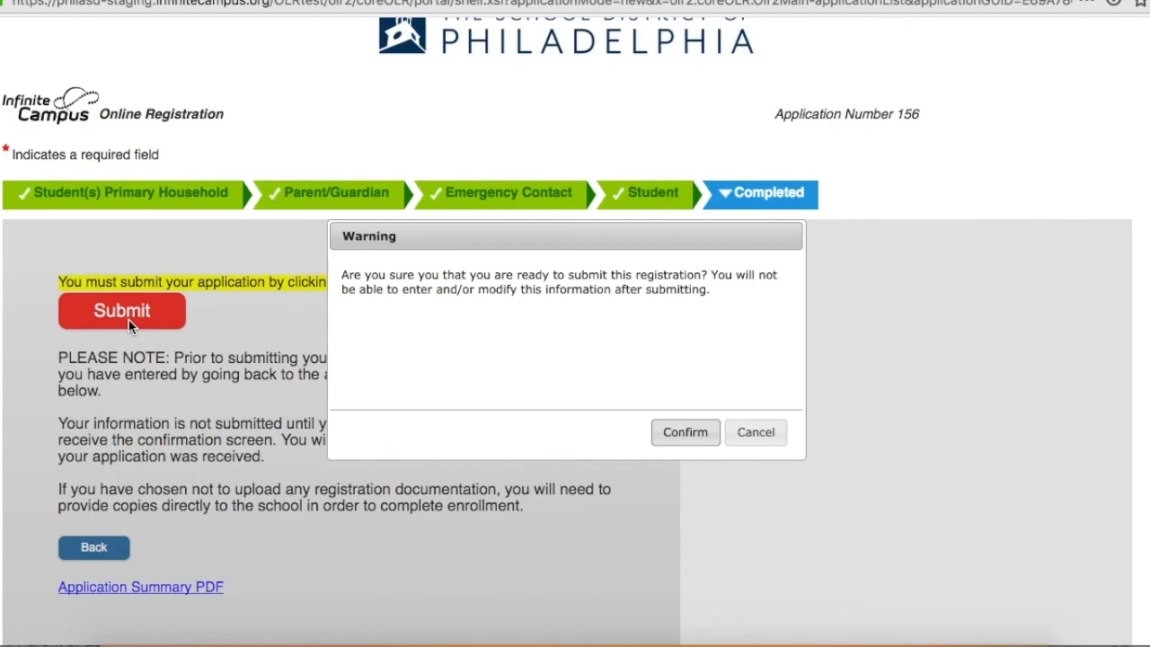
pyautogui.click(688, 435)
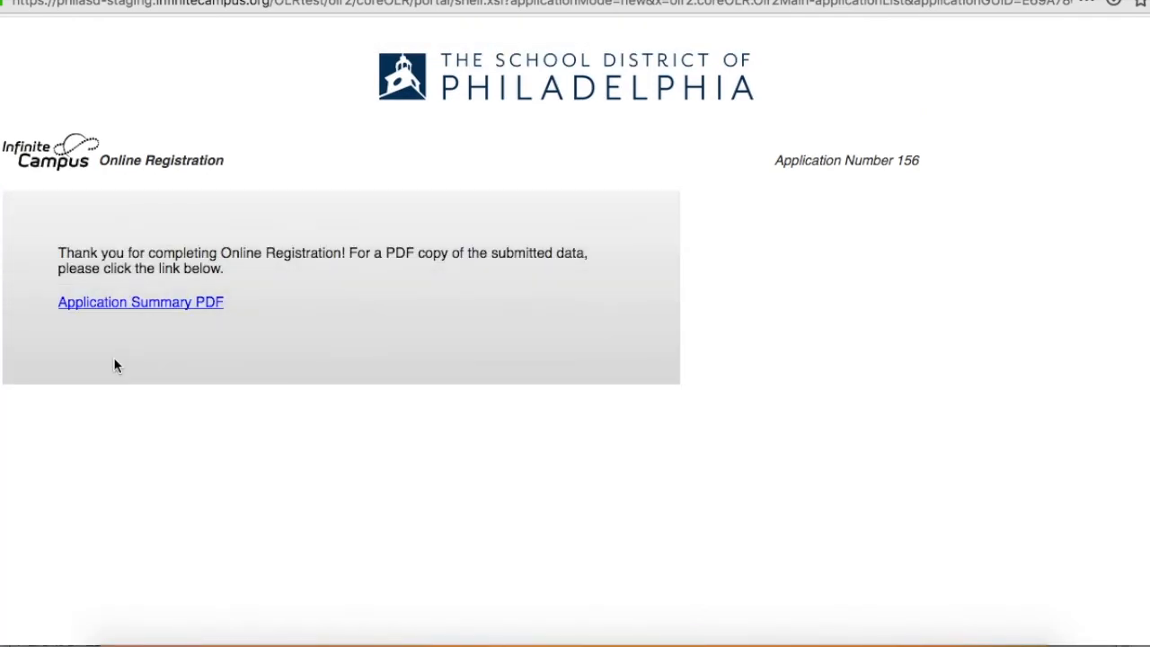
# Open the Application Summary PDF of the submitted registration with Preview.
pyautogui.click(170, 303)
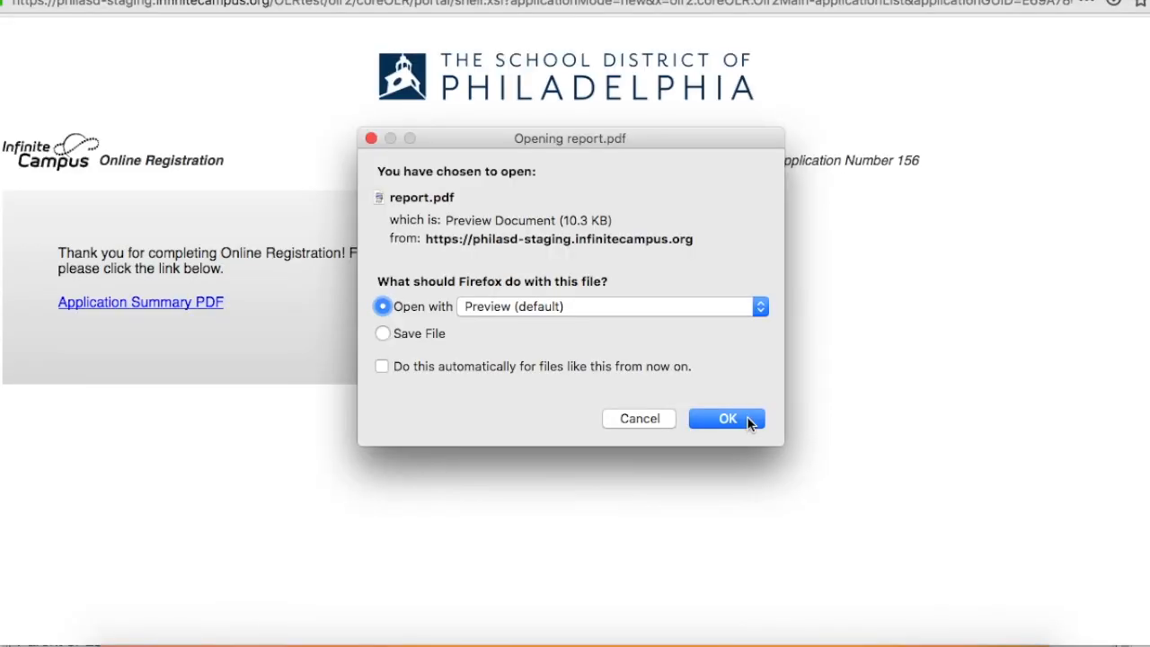
pyautogui.click(751, 421)
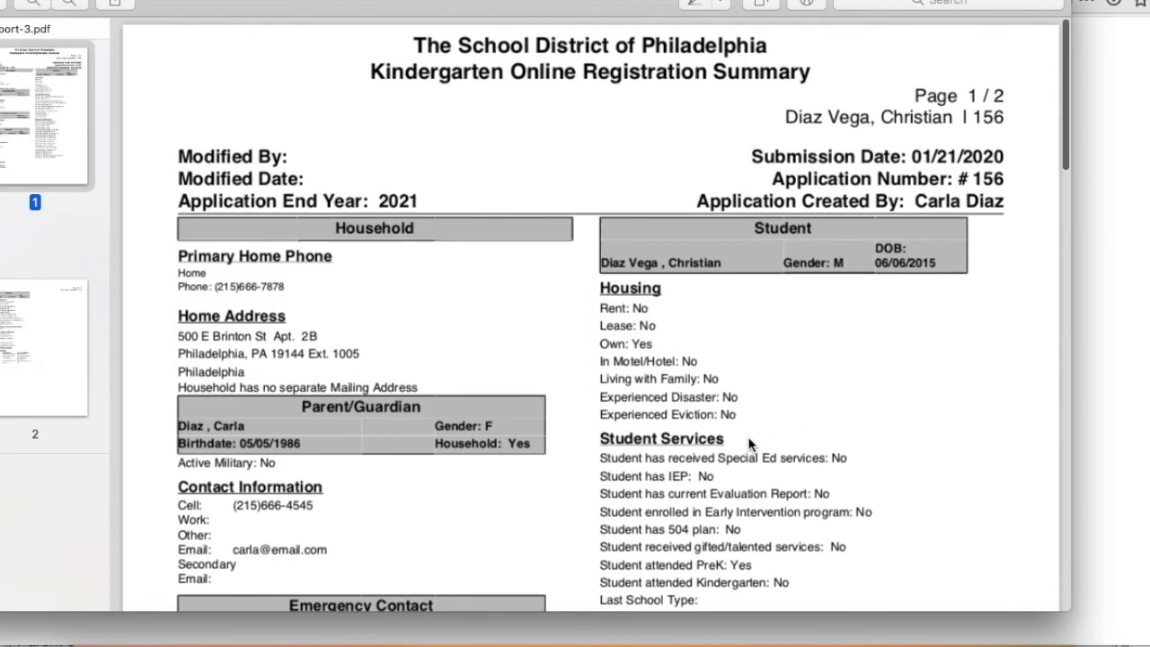